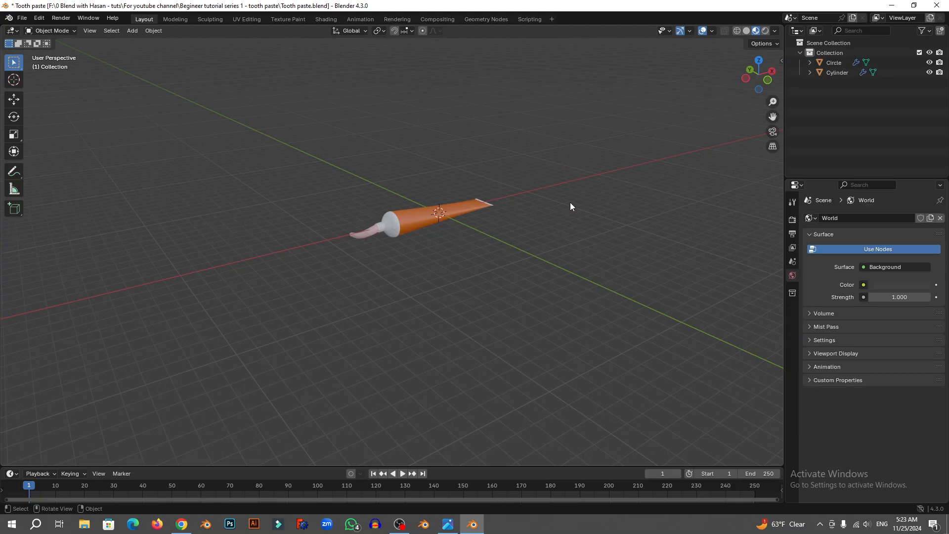
Display the toothpaste tube model with rendered viewport shading.
middle_drag(570, 206, 435, 299)
scroll(313, 269, up, 2)
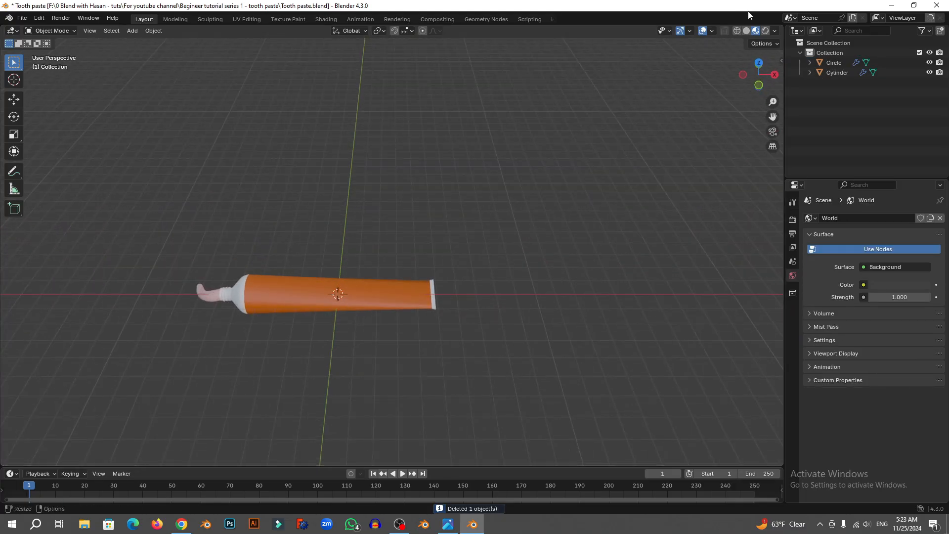
click(765, 31)
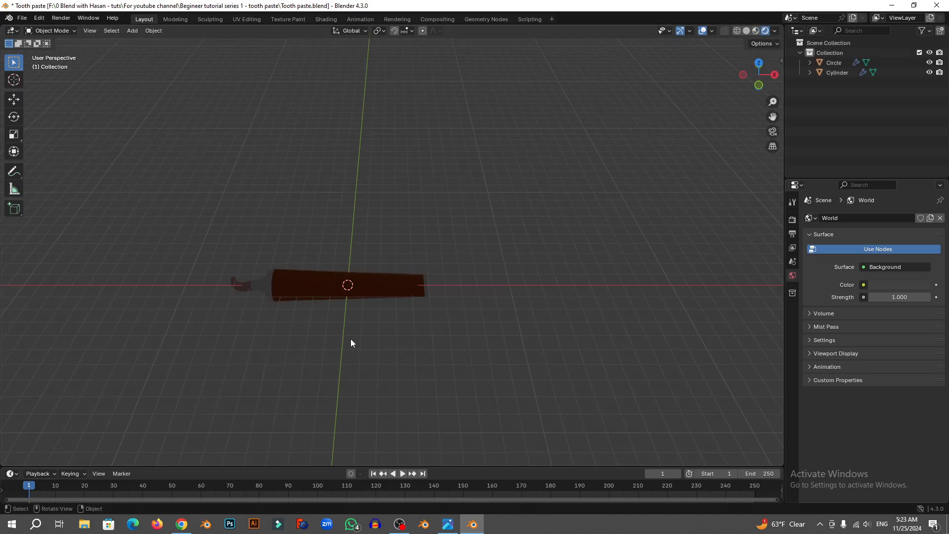
scroll(351, 340, up, 2)
middle_drag(351, 339, 330, 295)
middle_drag(435, 313, 502, 317)
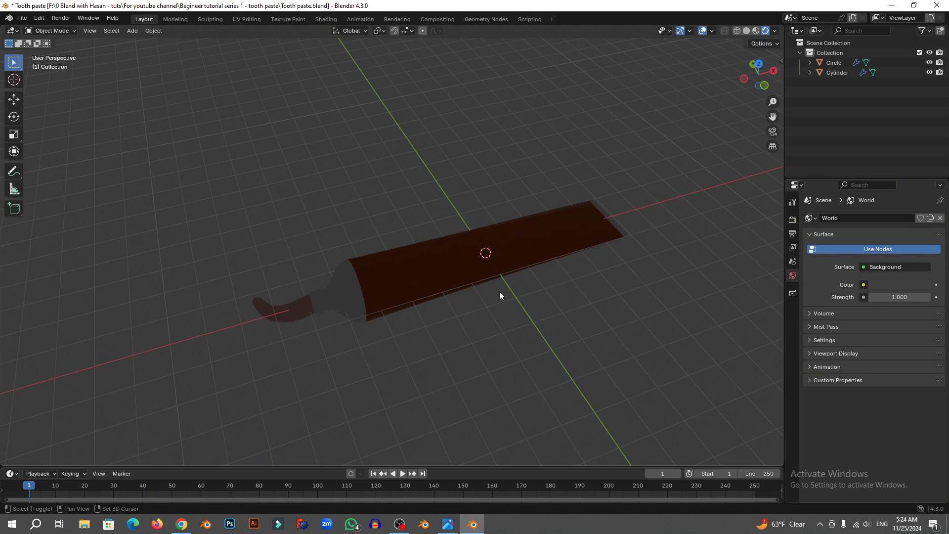
Add a point light at the scene centre and raise it along the Z axis above the toothpaste tube.
key(shift+a)
mouse_move(475, 409)
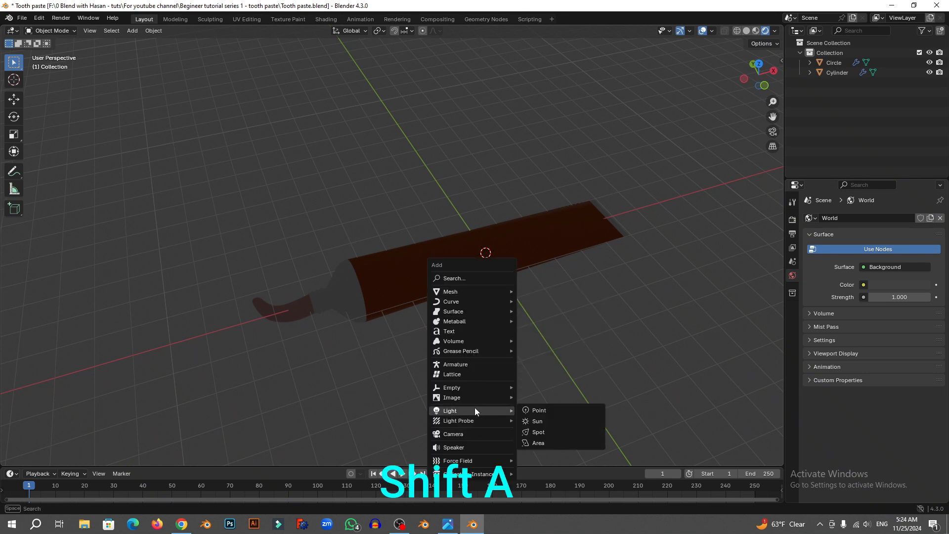
click(530, 409)
scroll(515, 319, down, 2)
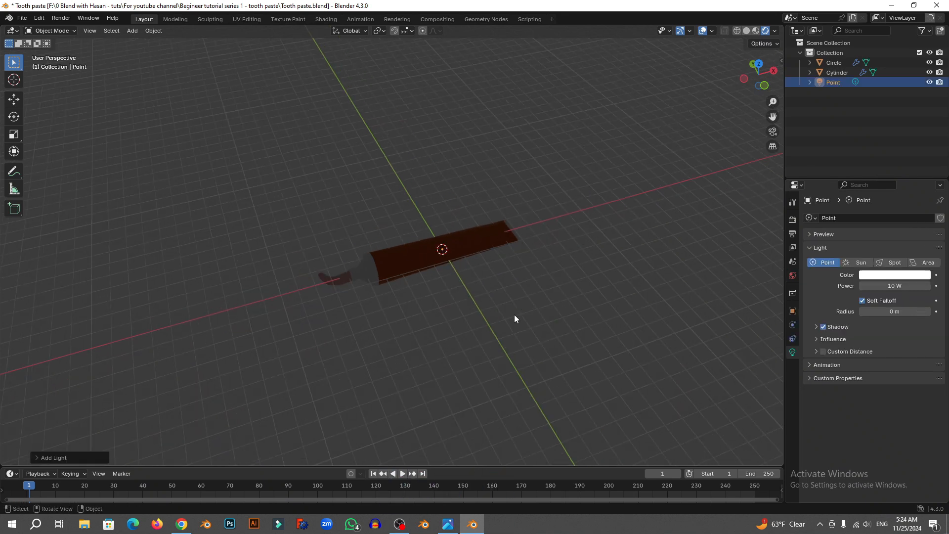
key(g)
key(z)
click(530, 234)
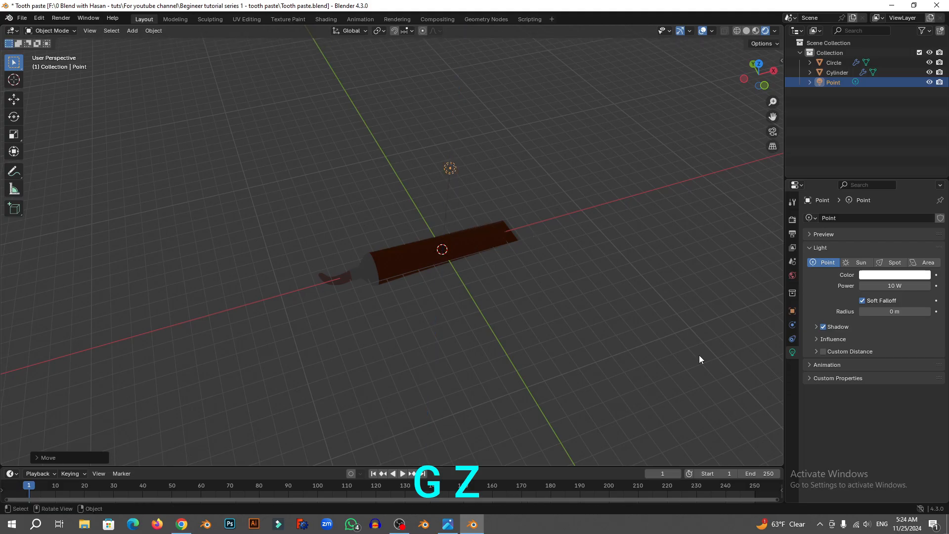
Set the point light's power to 1000 W.
key(n)
key(n)
click(895, 286)
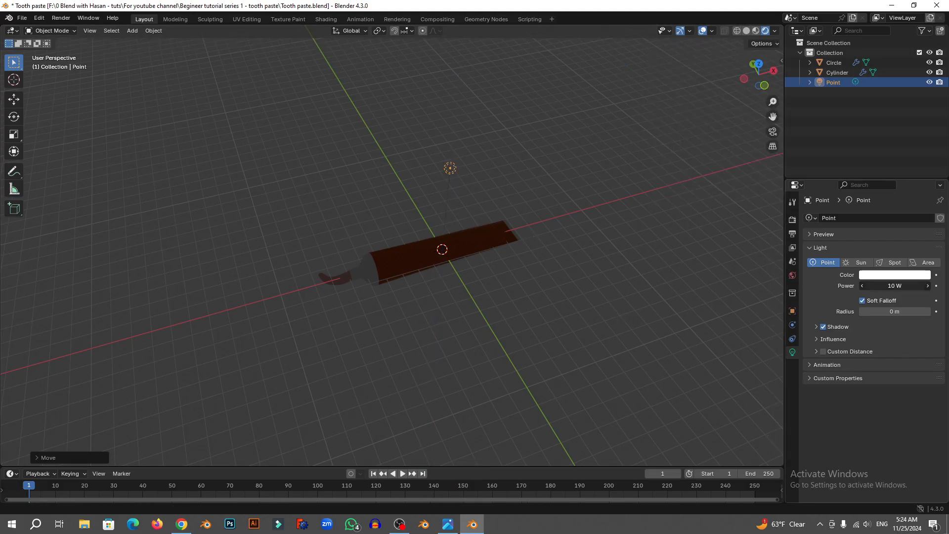
key(Return)
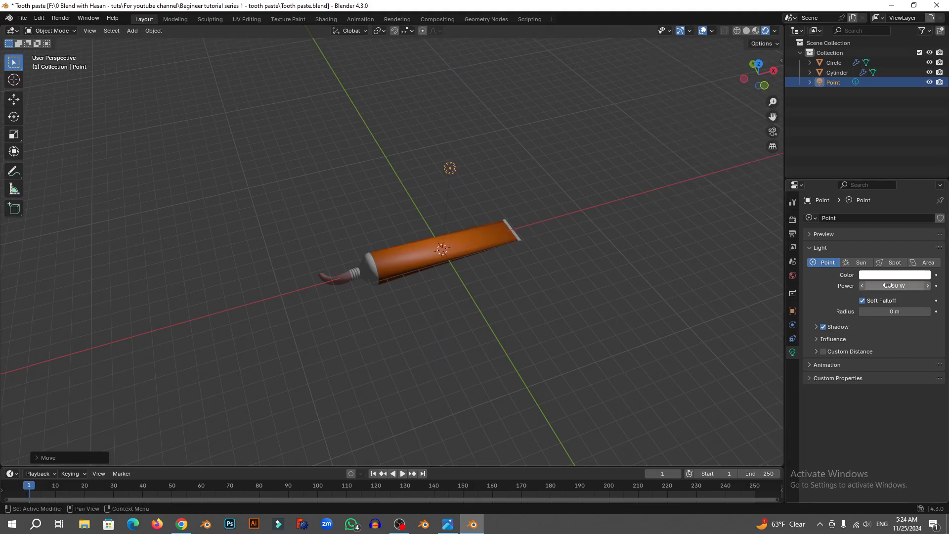
Shift the point light along the global Y axis to light the tube from the side.
middle_drag(454, 259, 439, 249)
scroll(439, 250, up, 4)
scroll(440, 249, down, 2)
key(g)
key(y)
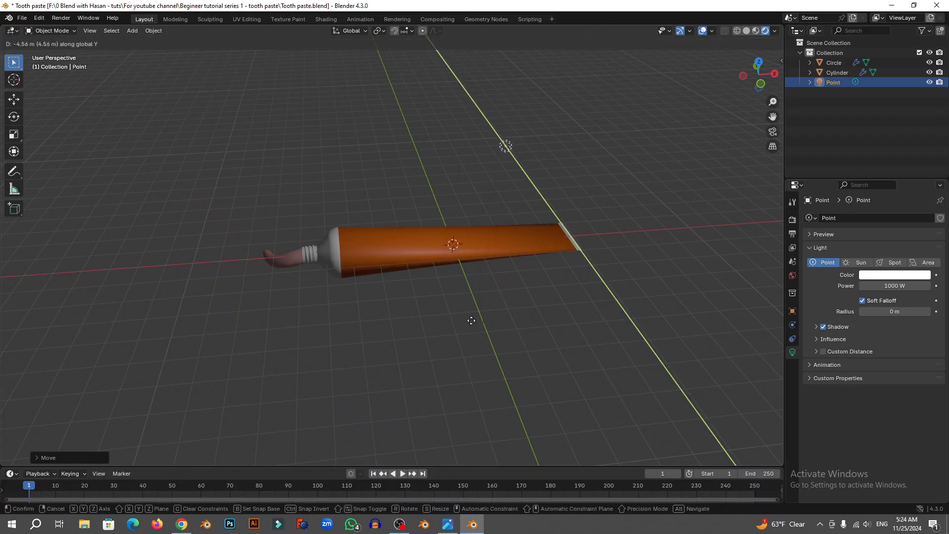
key(z)
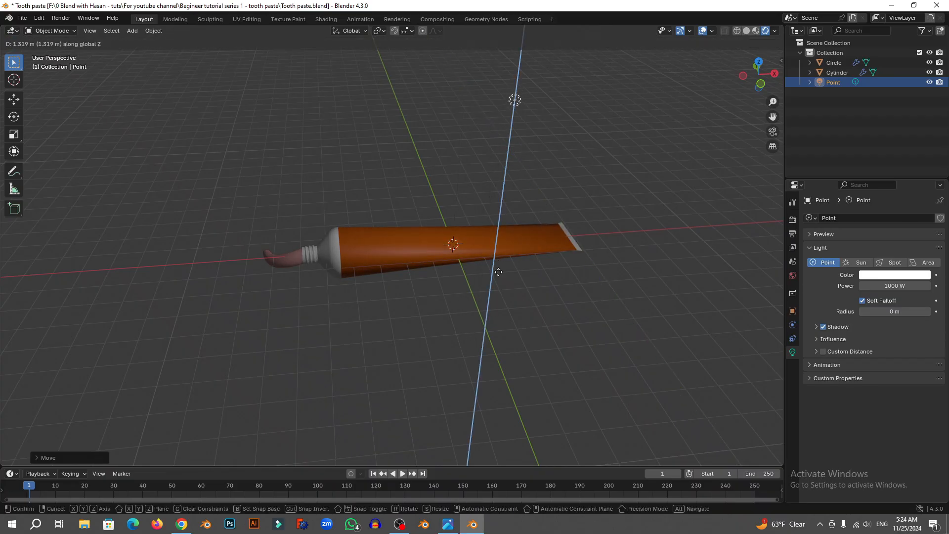
key(y)
click(496, 303)
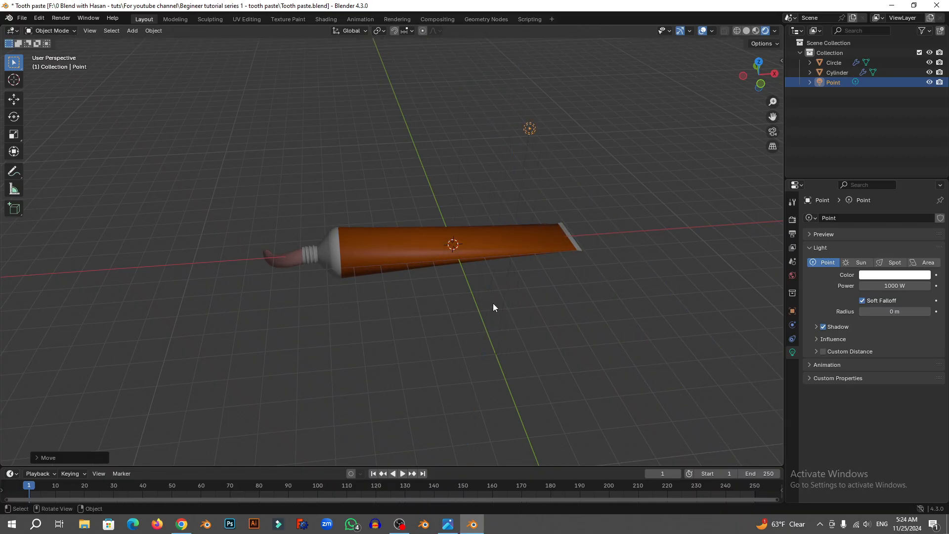
Move the point light along the global X axis past the tube's crimped end and deselect it.
middle_drag(496, 303, 466, 268)
scroll(487, 310, down, 3)
key(g)
key(x)
click(557, 308)
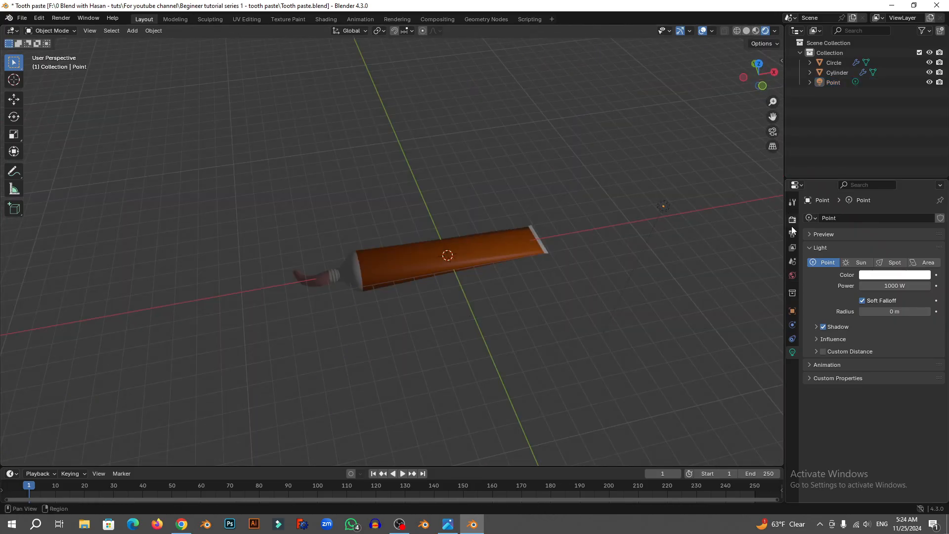
Switch the scene's render engine to Cycles.
click(793, 220)
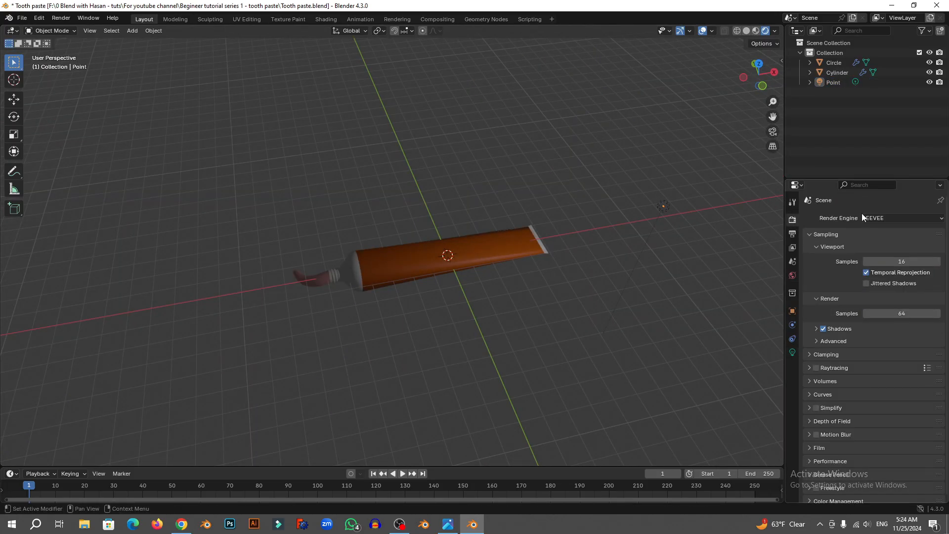
click(886, 216)
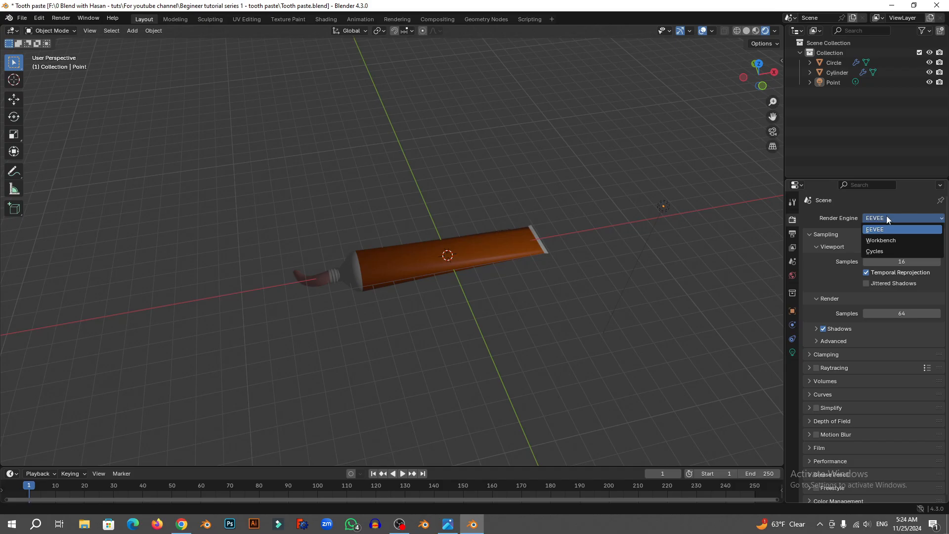
click(881, 250)
scroll(459, 307, up, 3)
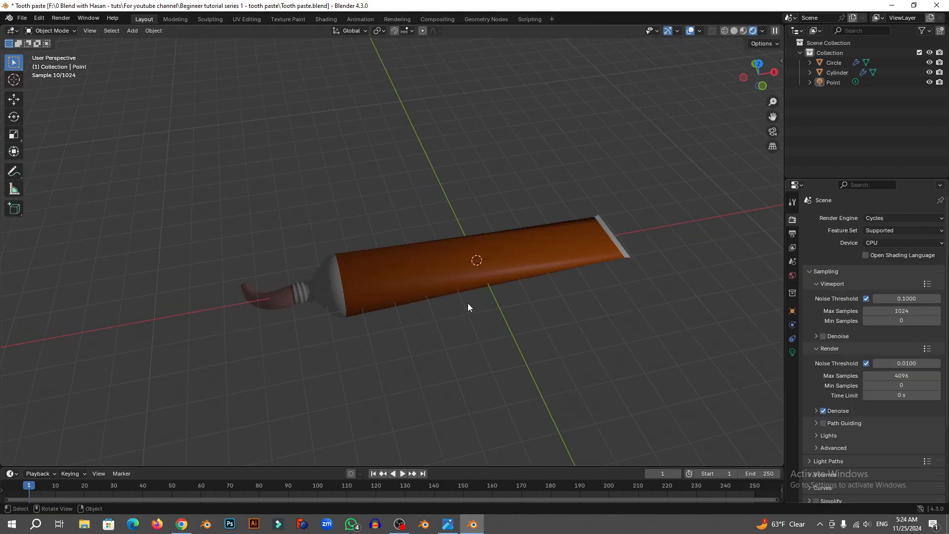
Add a plane mesh and lower it along the Z axis to just beneath the toothpaste tube.
middle_drag(468, 304, 449, 291)
key(shift+a)
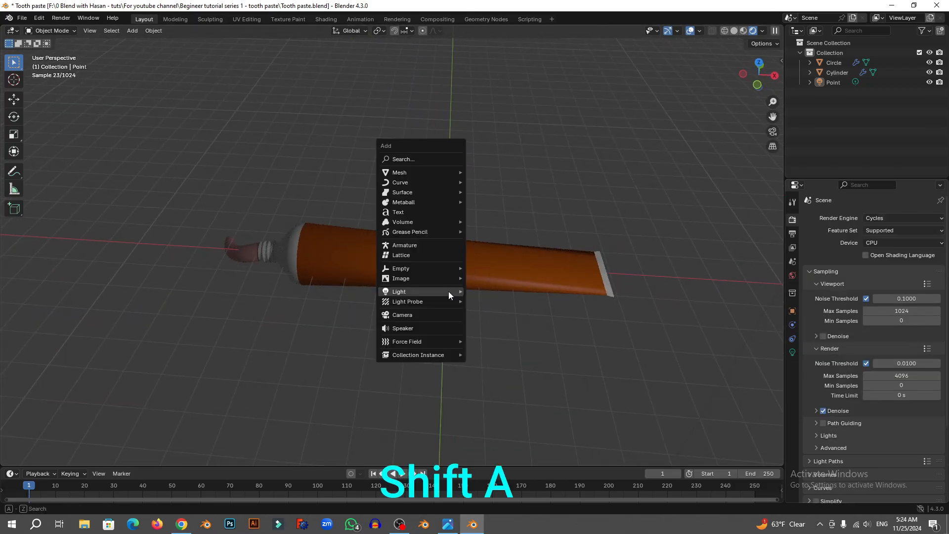
mouse_move(409, 174)
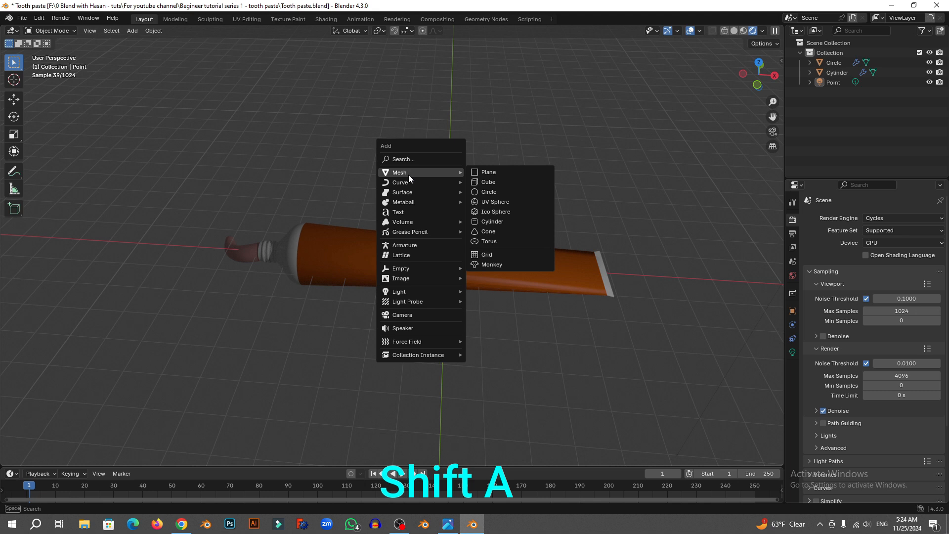
click(495, 172)
middle_drag(459, 295, 455, 238)
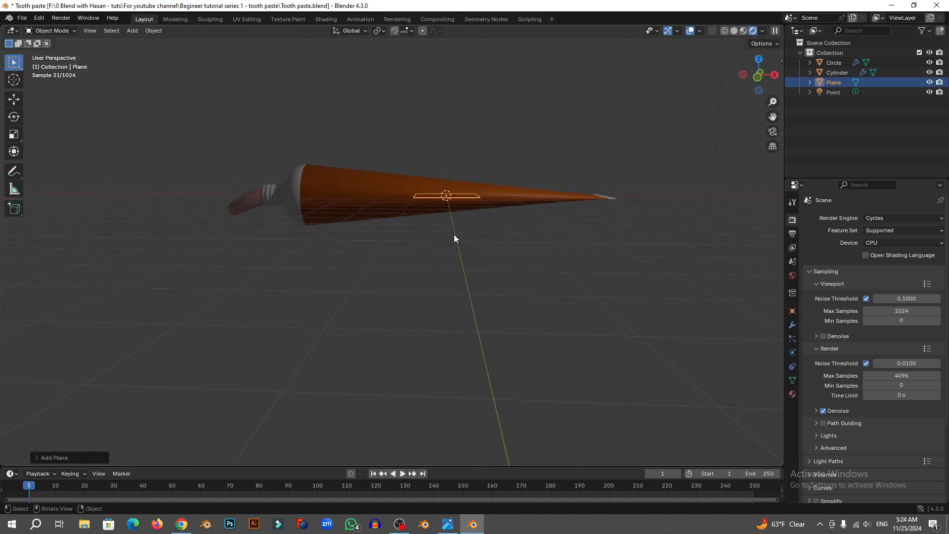
key(g)
key(z)
click(454, 258)
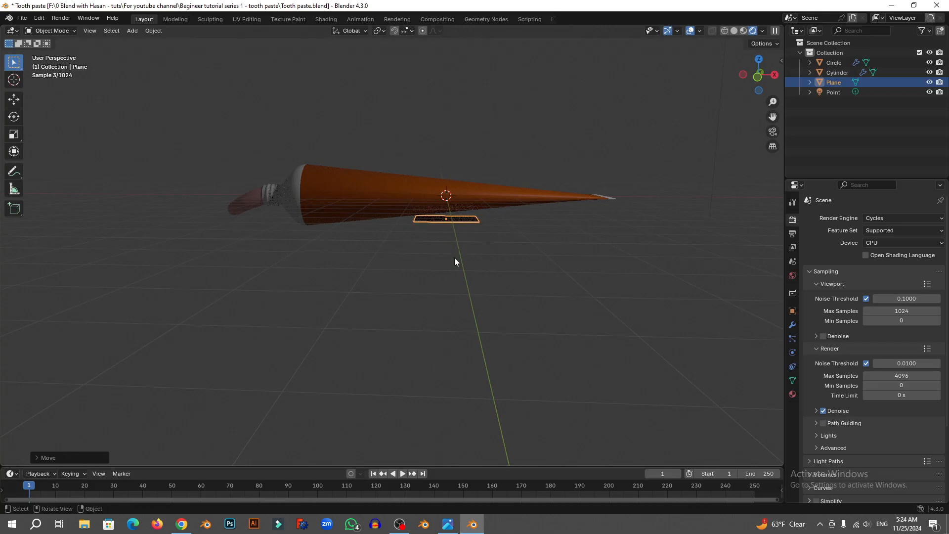
Scale the plane by a factor of 20 to form a large floor under the tube.
scroll(455, 257, down, 2)
key(s)
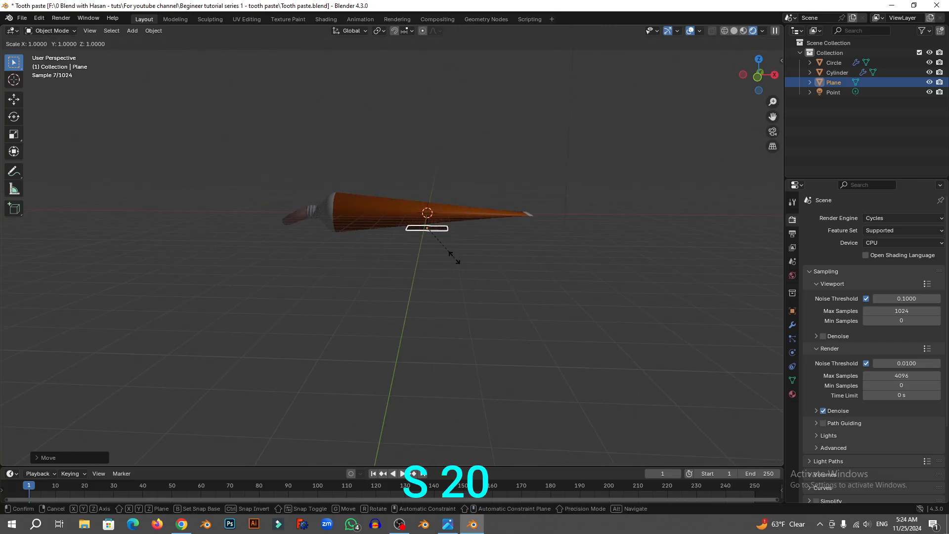
key(2)
key(0)
click(454, 258)
middle_drag(455, 257, 505, 309)
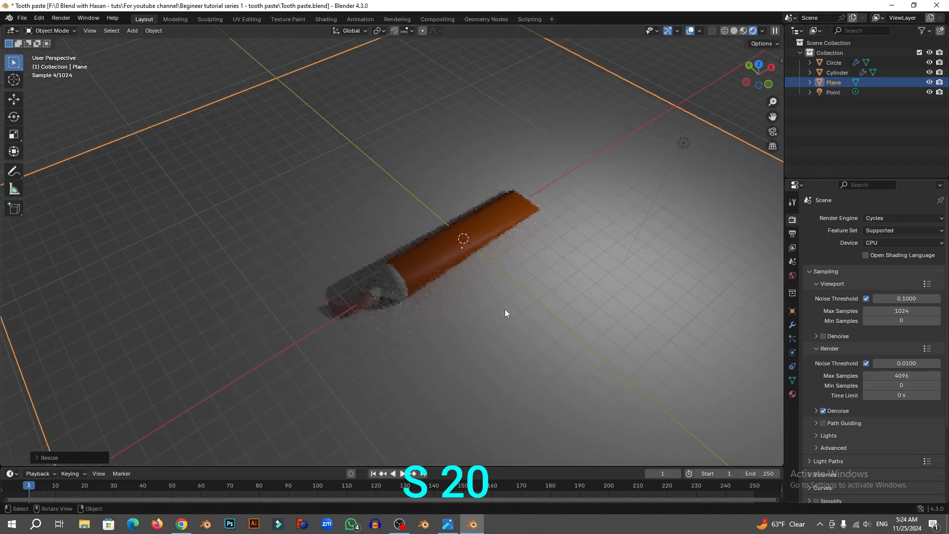
key(alt+a)
middle_drag(337, 290, 464, 217)
click(464, 217)
key(r)
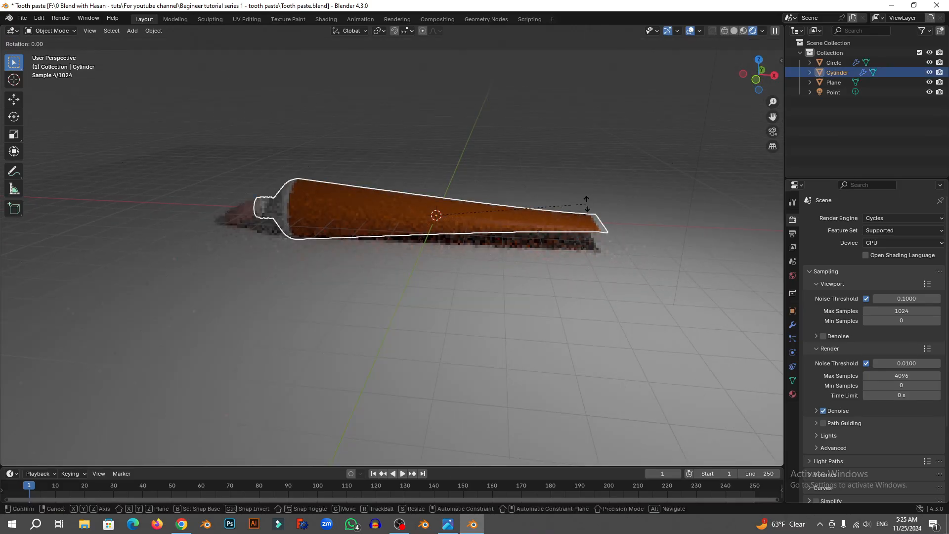
key(y)
right_click(596, 216)
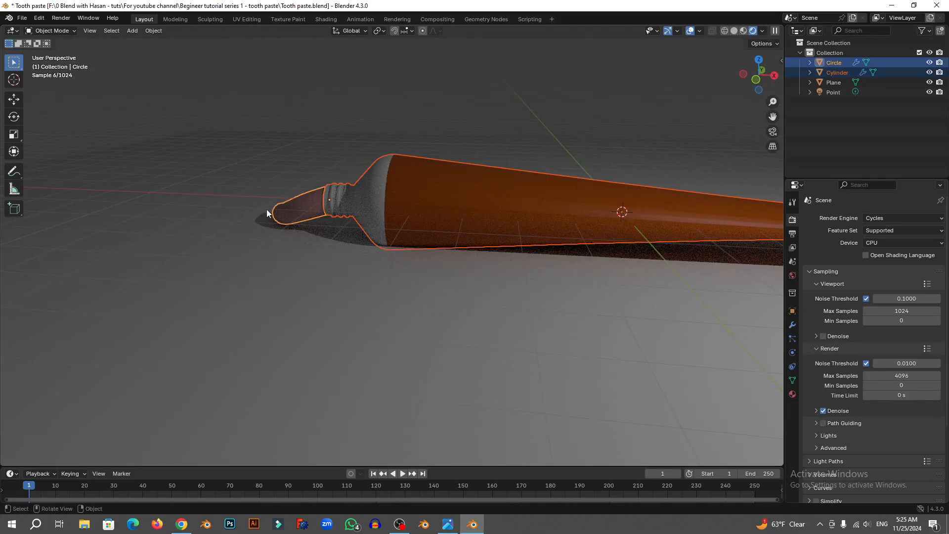
Try to rotate the toothpaste strand and tube together about 3.7° around the global Y axis so the tube lies on the floor.
click(297, 218)
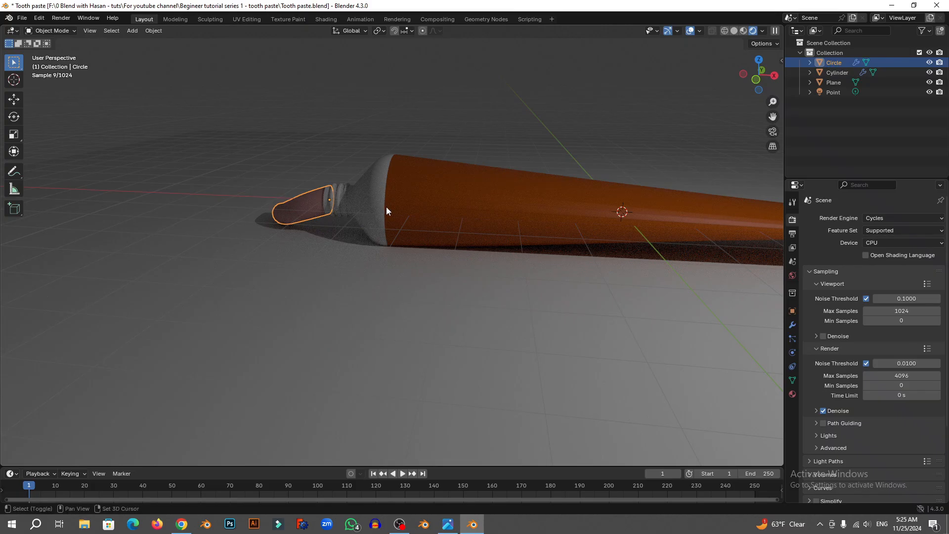
shift+click(534, 212)
key(KP_Decimal)
key(r)
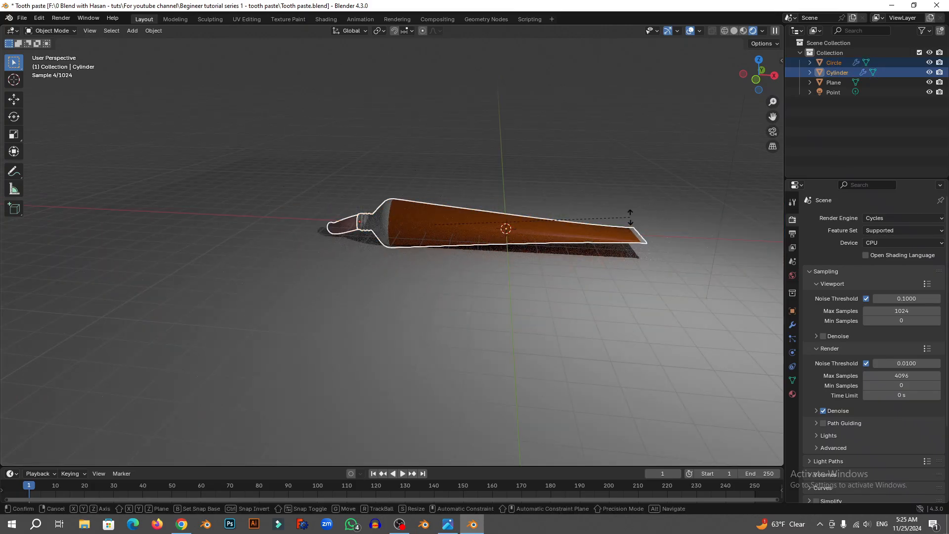
key(y)
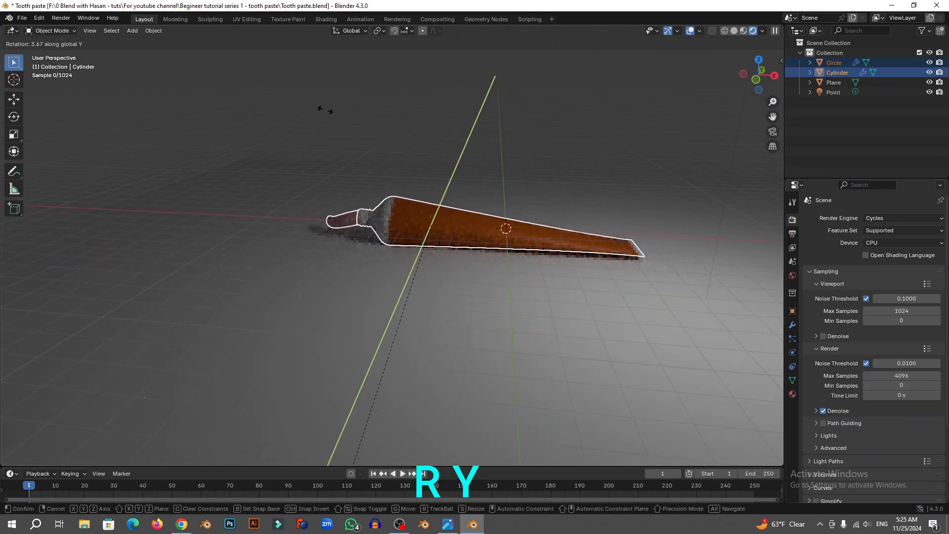
click(259, 154)
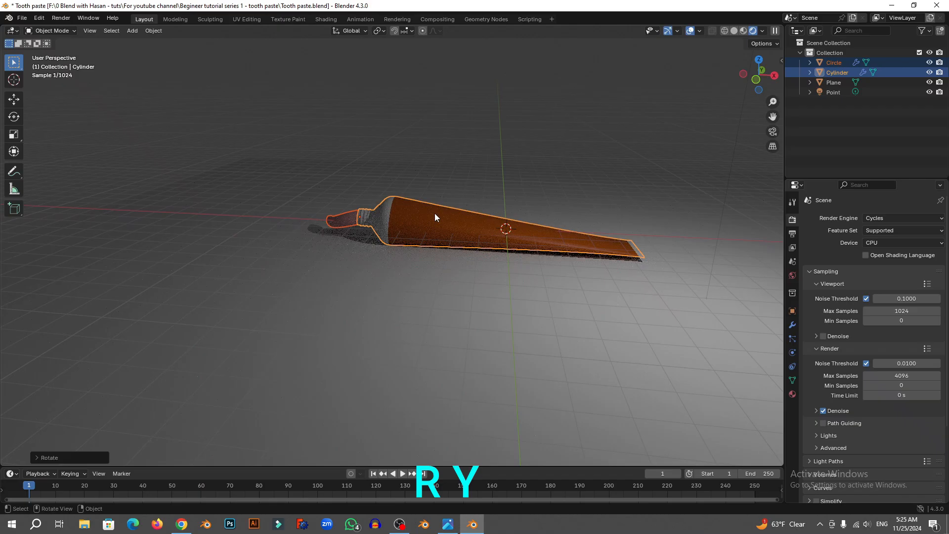
Try to shift the rotated tube and toothpaste strand vertically along the Z axis to rest on the floor plane.
key(g)
key(z)
click(497, 213)
middle_drag(497, 213, 647, 268)
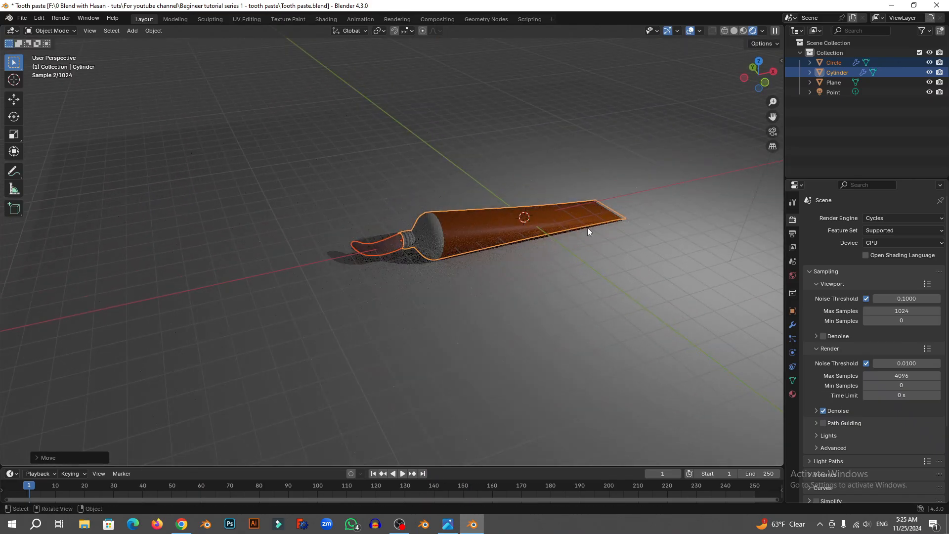
click(471, 61)
Undo the vertical move and the rotation of the tube and toothpaste strand.
scroll(460, 69, down, 3)
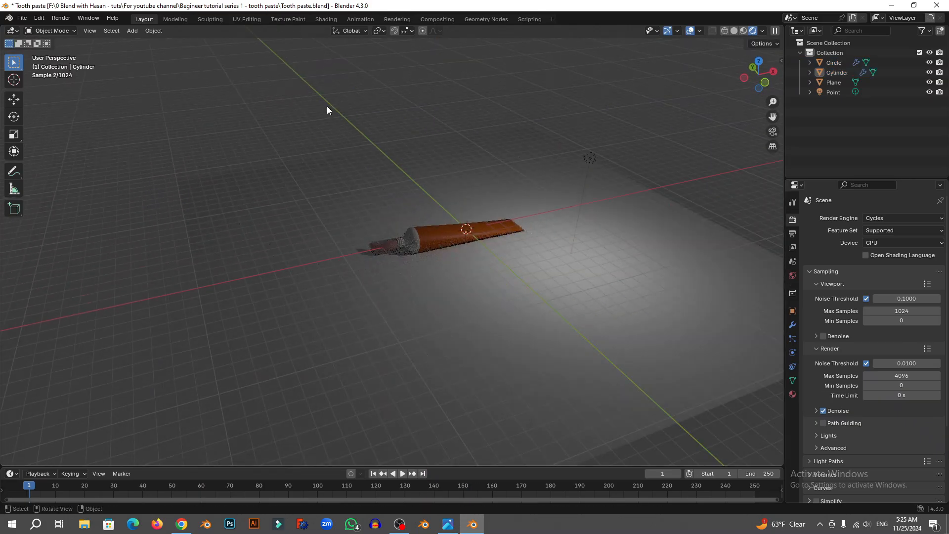
scroll(505, 250, up, 4)
scroll(495, 247, up, 2)
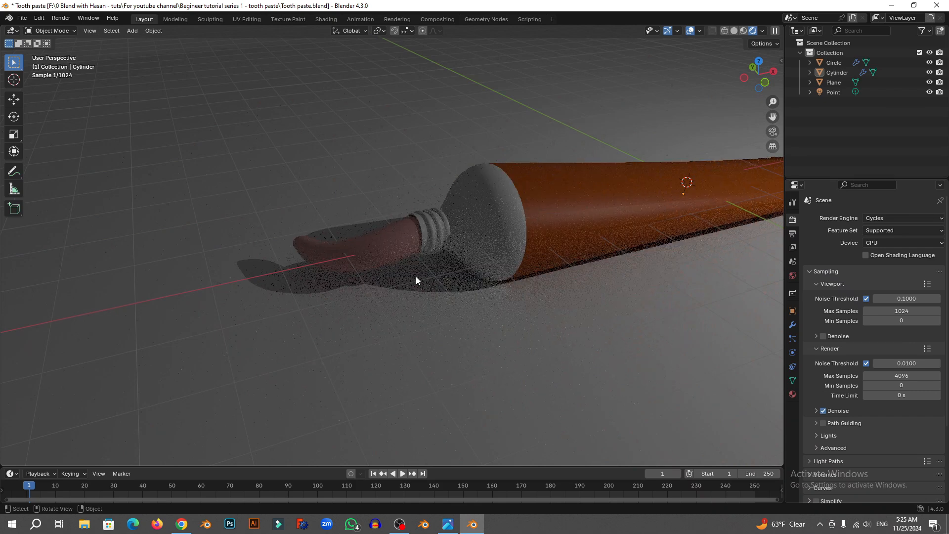
scroll(399, 263, up, 2)
key(ctrl+z)
key(ctrl+z)
key(ctrl+z)
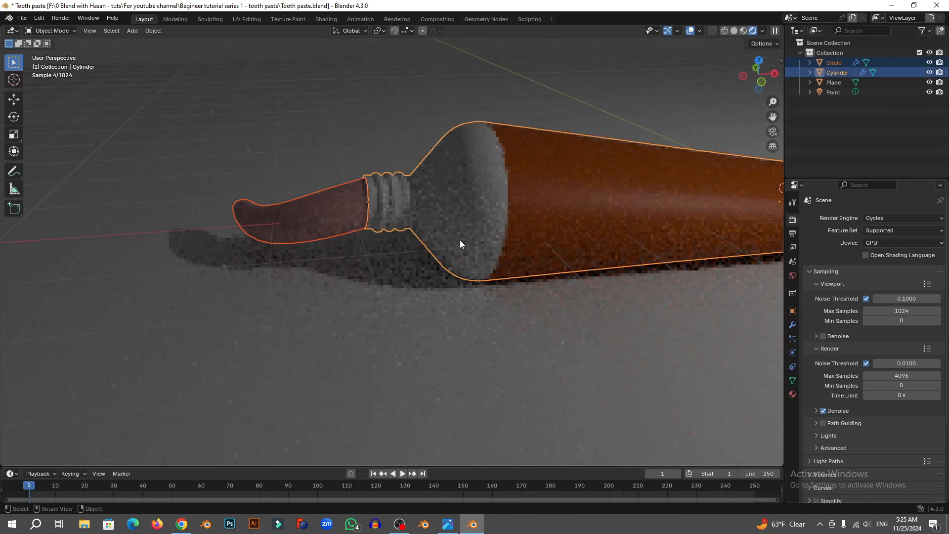
scroll(502, 248, up, 3)
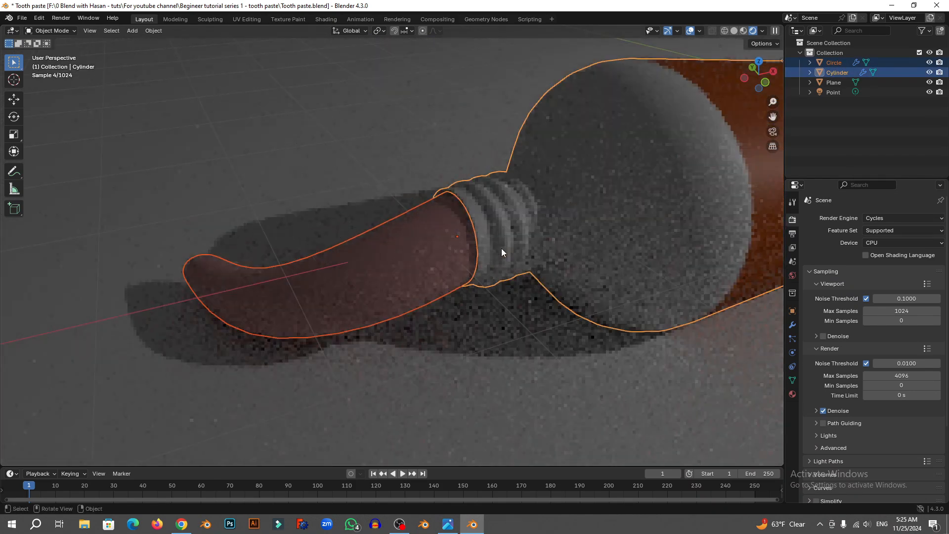
middle_drag(501, 248, 416, 274)
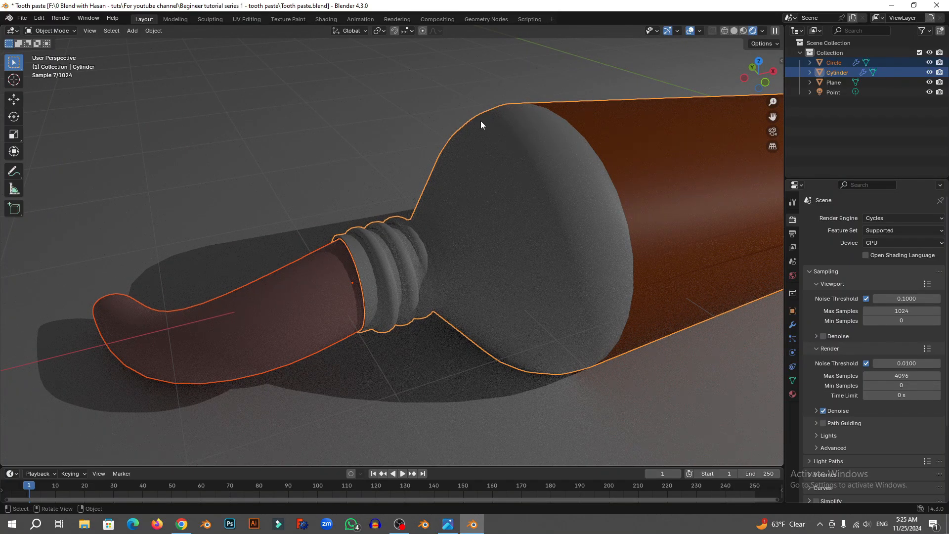
scroll(348, 319, down, 4)
middle_drag(348, 320, 349, 293)
click(468, 256)
key(g)
key(z)
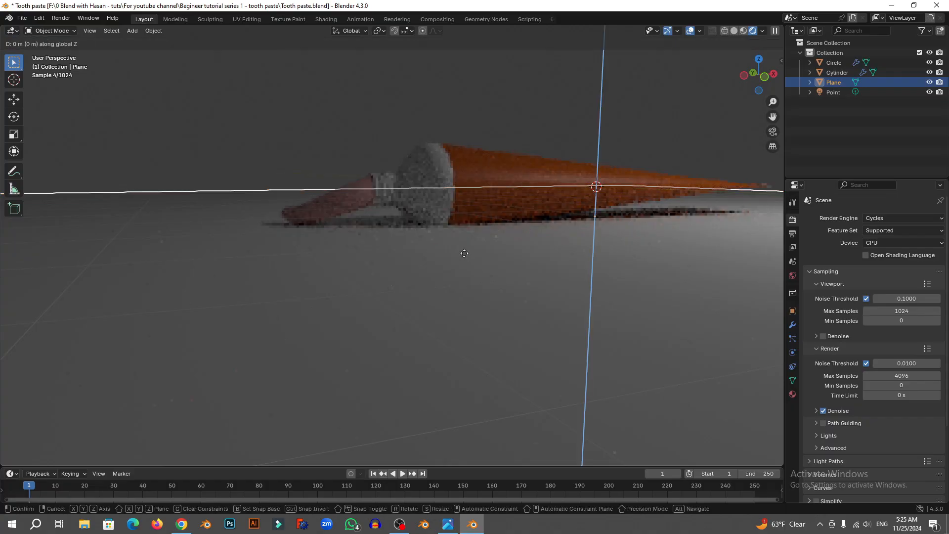
key(Escape)
Lower the tip vertices of the toothpaste strand about 0.08 m along the Z axis towards the floor.
key(KP_1)
click(332, 208)
key(Tab)
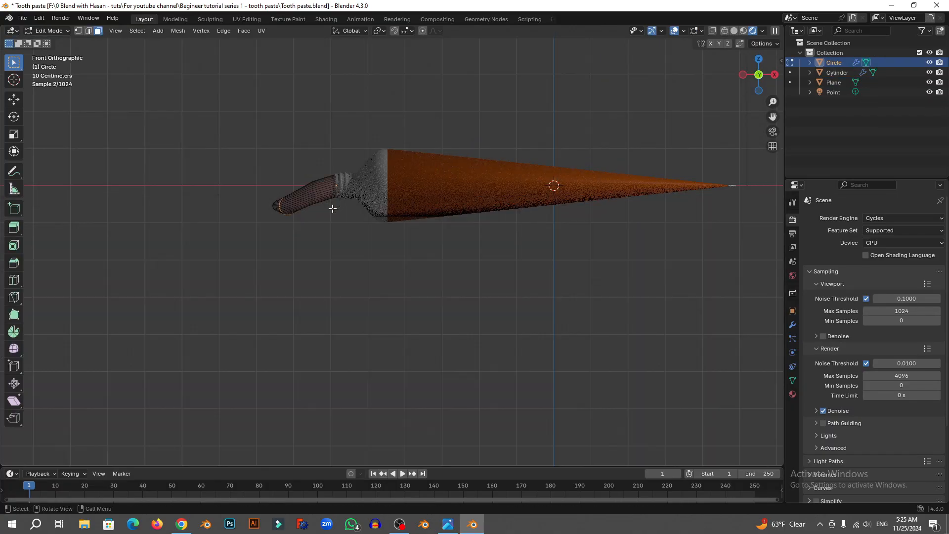
scroll(349, 211, up, 6)
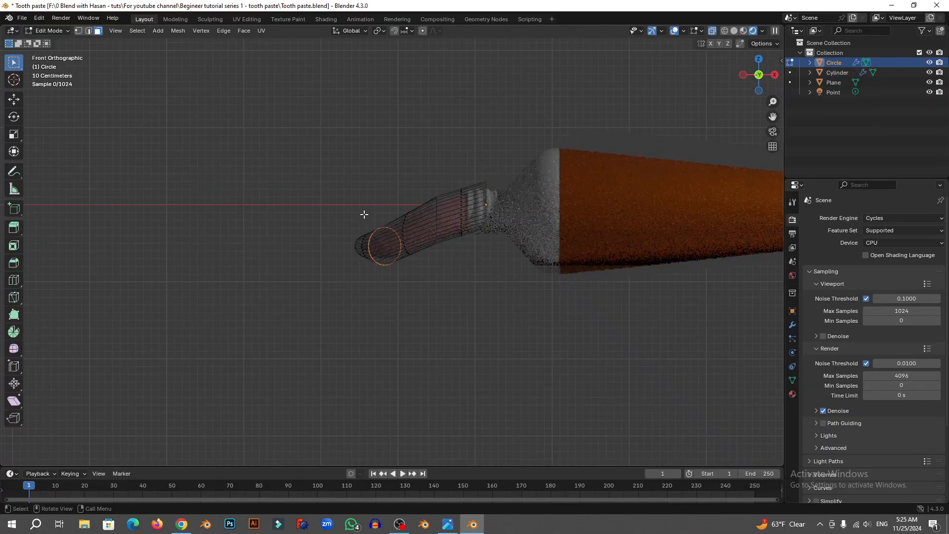
key(1)
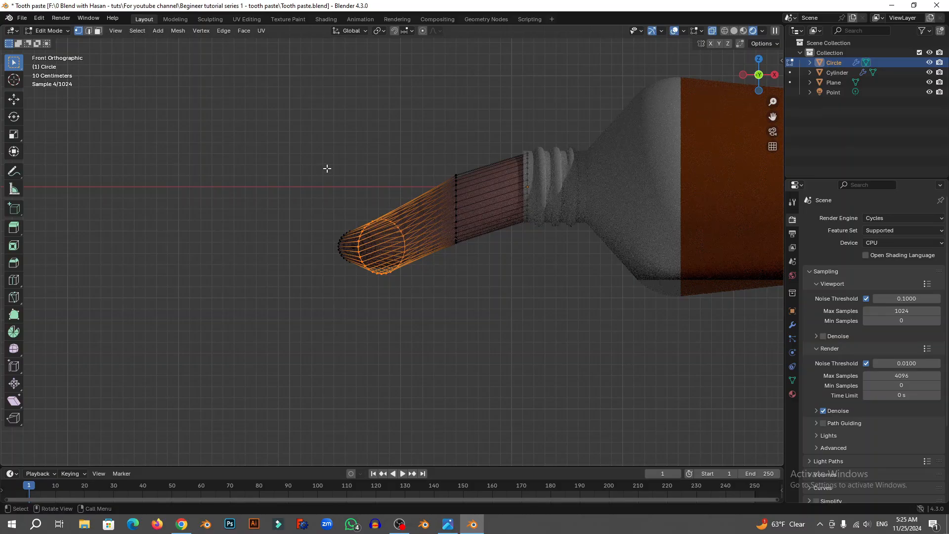
drag(306, 160, 422, 328)
key(g)
key(z)
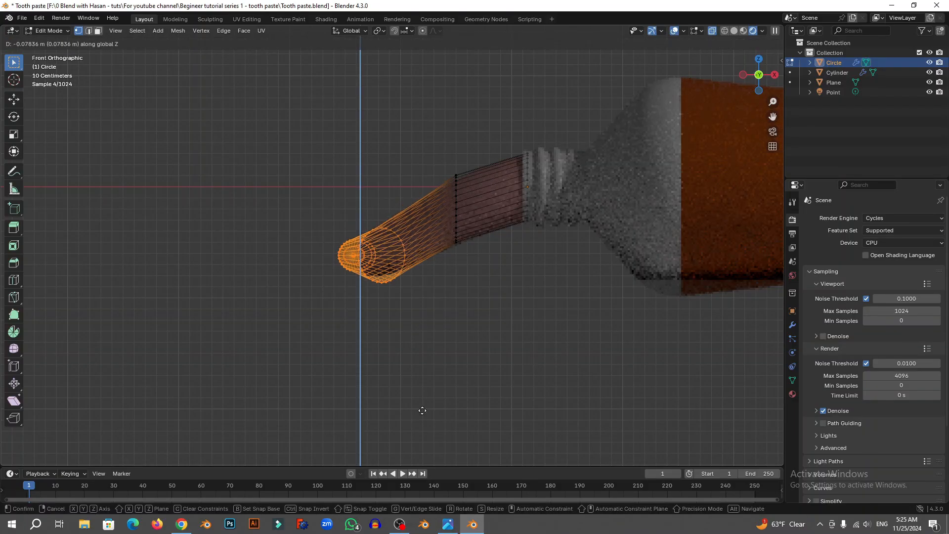
click(422, 403)
Lower the strand's middle vertex ring slightly along the Z axis to follow the dropped tip.
drag(416, 138, 478, 284)
key(g)
key(z)
click(473, 347)
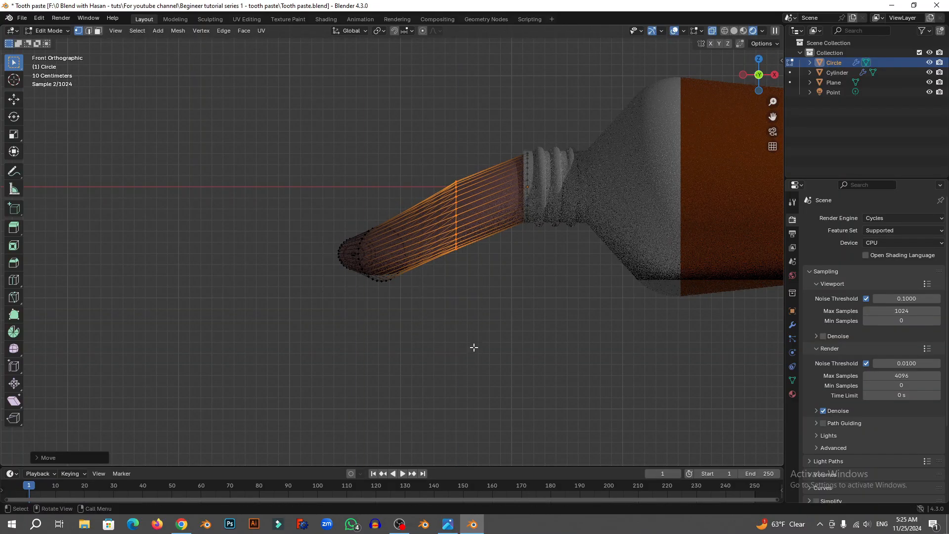
key(Tab)
middle_drag(473, 348, 556, 342)
scroll(520, 367, down, 5)
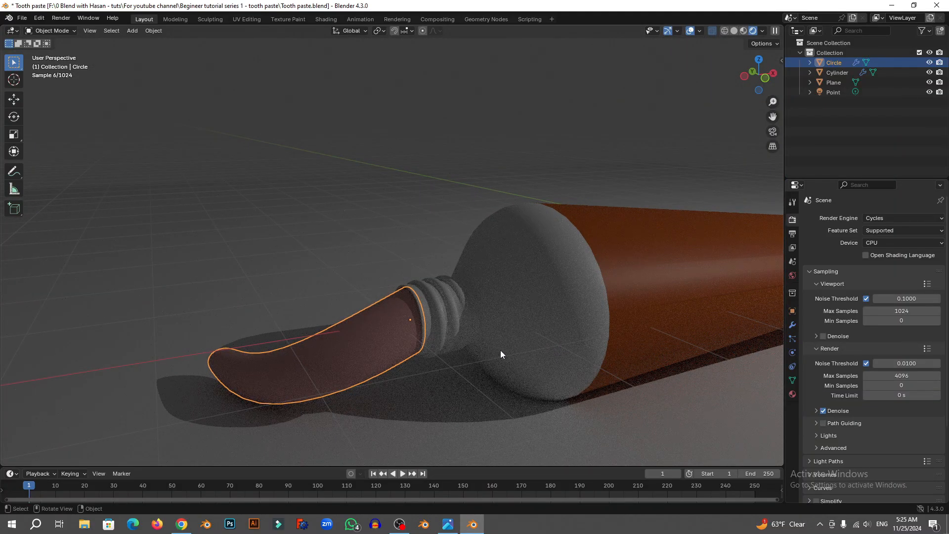
Add an edge loop between the strand's middle ring and the nozzle, and slide it close to the nozzle.
key(KP_1)
key(Tab)
key(g)
key(g)
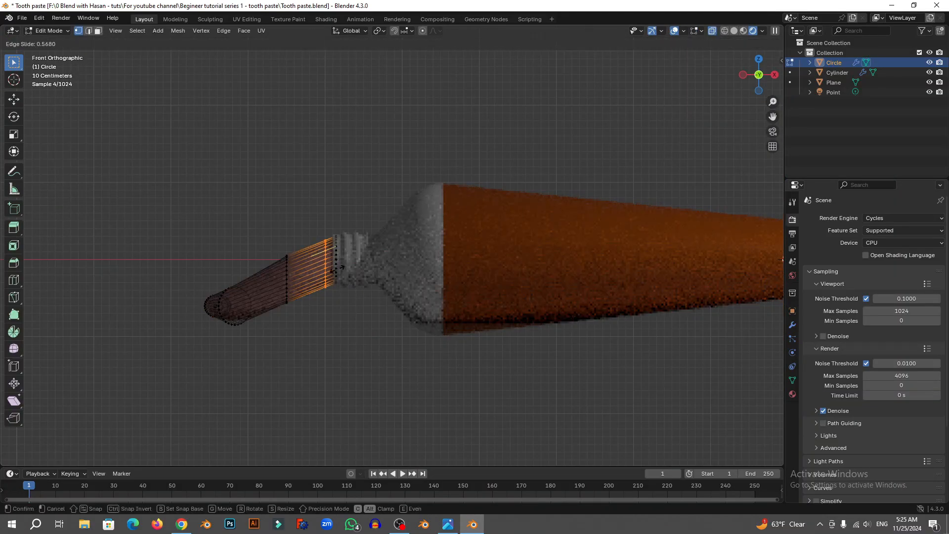
click(340, 267)
Move the strand's middle vertex ring down and slightly towards the nozzle so the paste bends onto the floor.
shift+middle_drag(312, 276, 400, 241)
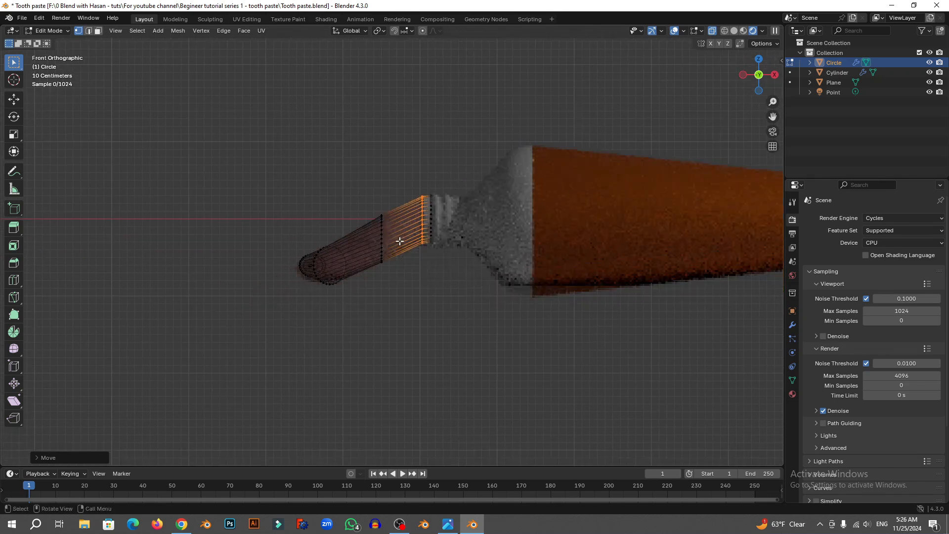
scroll(400, 240, up, 3)
drag(190, 152, 413, 348)
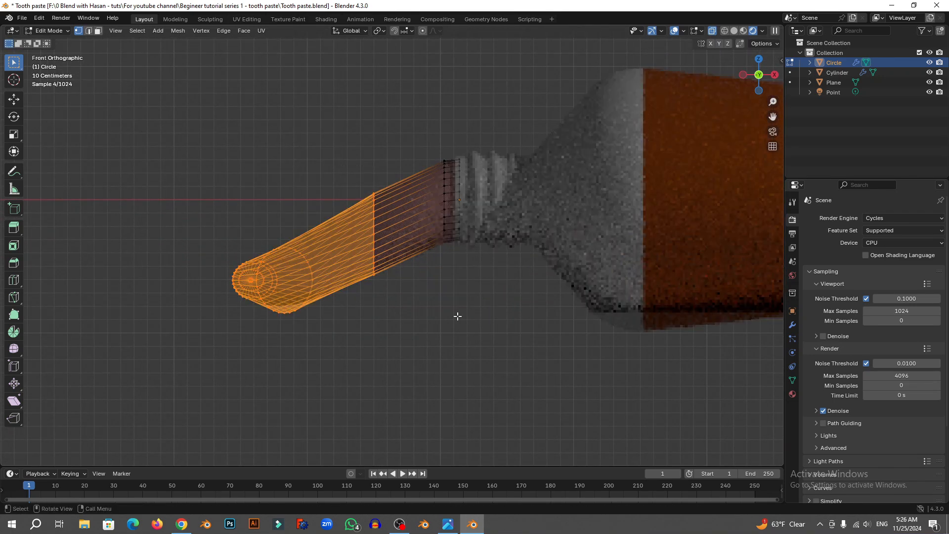
drag(344, 146, 415, 318)
key(g)
key(z)
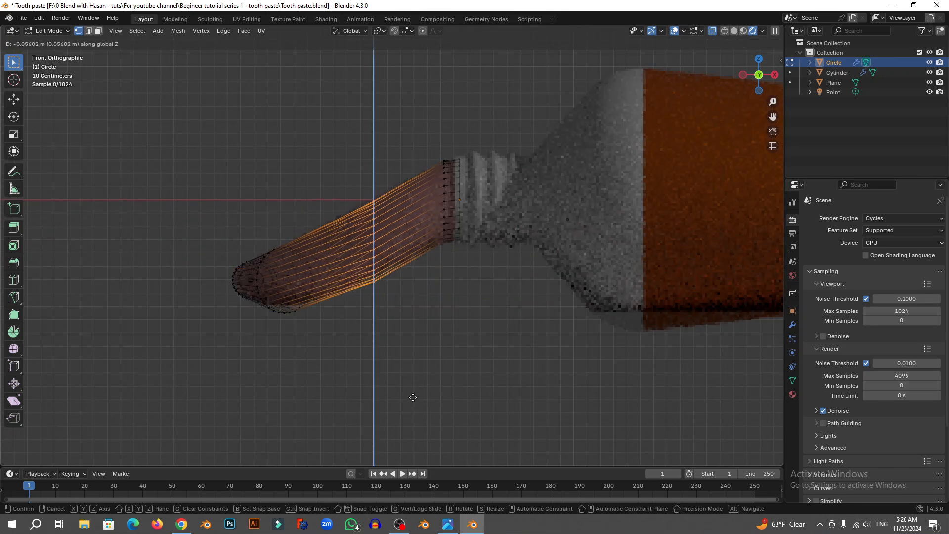
click(405, 83)
key(g)
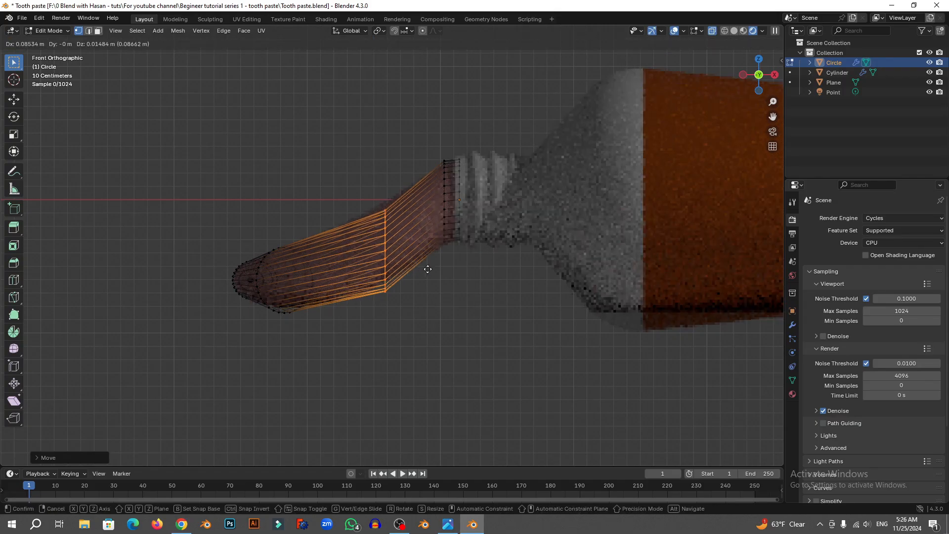
click(423, 266)
key(Tab)
middle_drag(423, 266, 307, 118)
click(306, 119)
scroll(452, 238, up, 10)
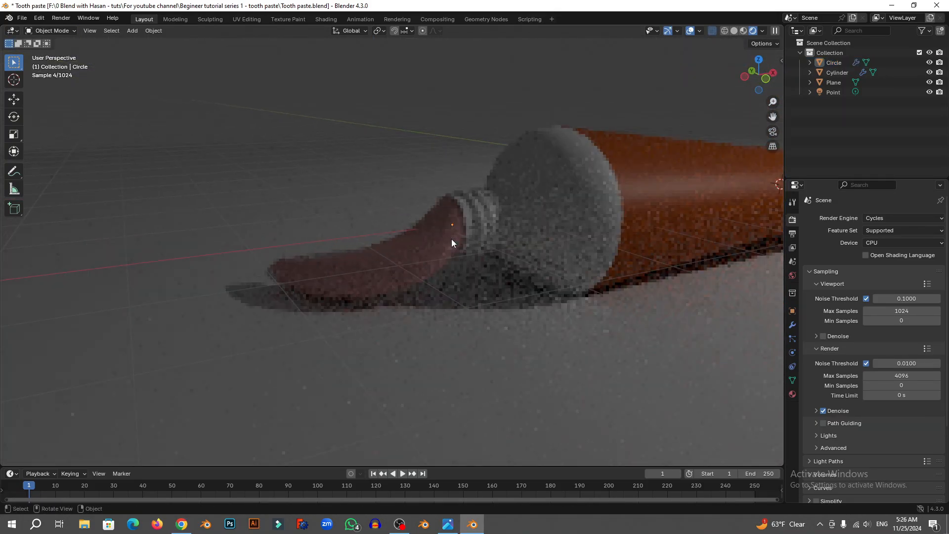
Shift the strand's edge loop beside the nozzle slightly away from the tube along the X axis.
key(Tab)
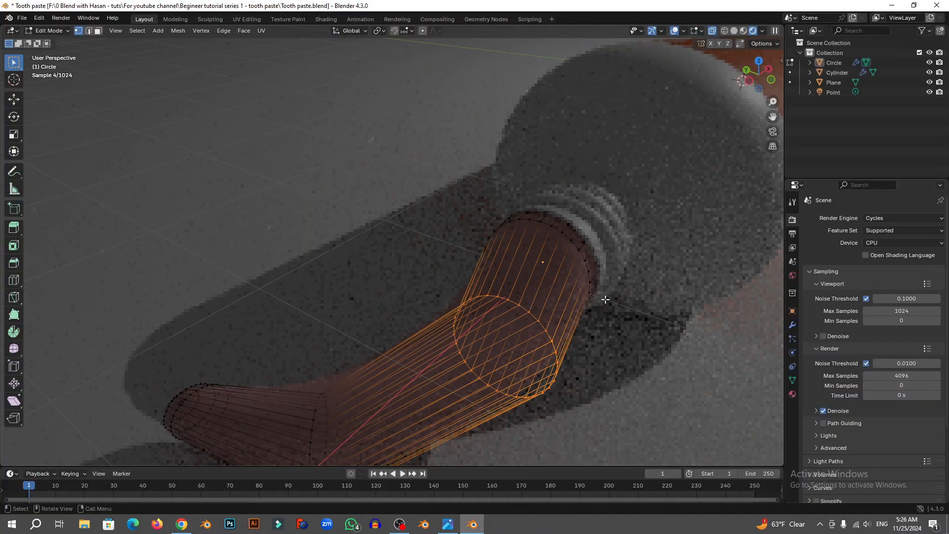
middle_drag(604, 296, 452, 254)
alt+click(399, 222)
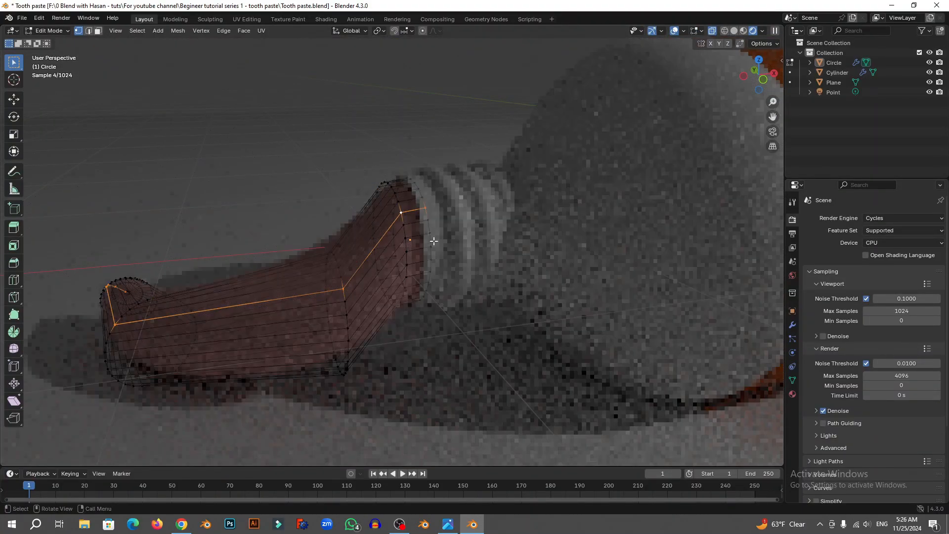
ctrl+alt+click(402, 220)
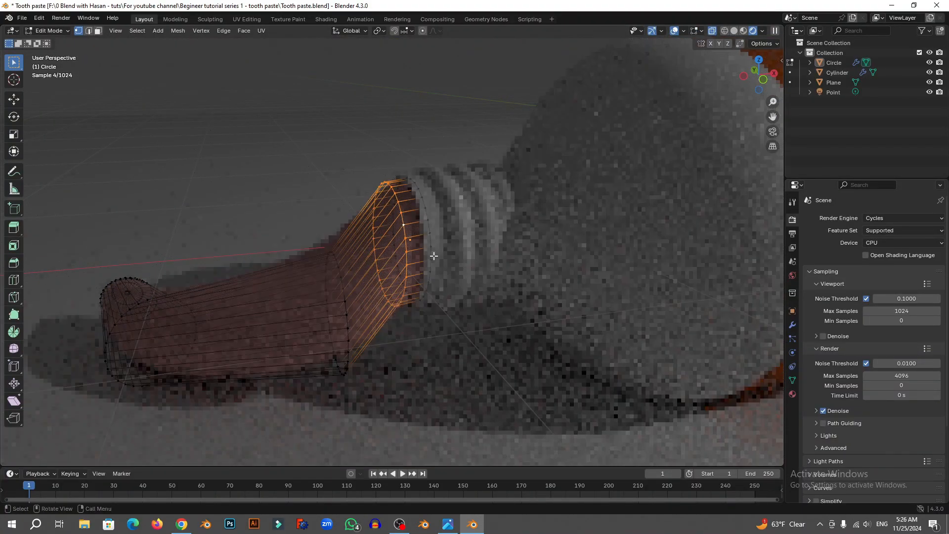
key(g)
key(y)
key(x)
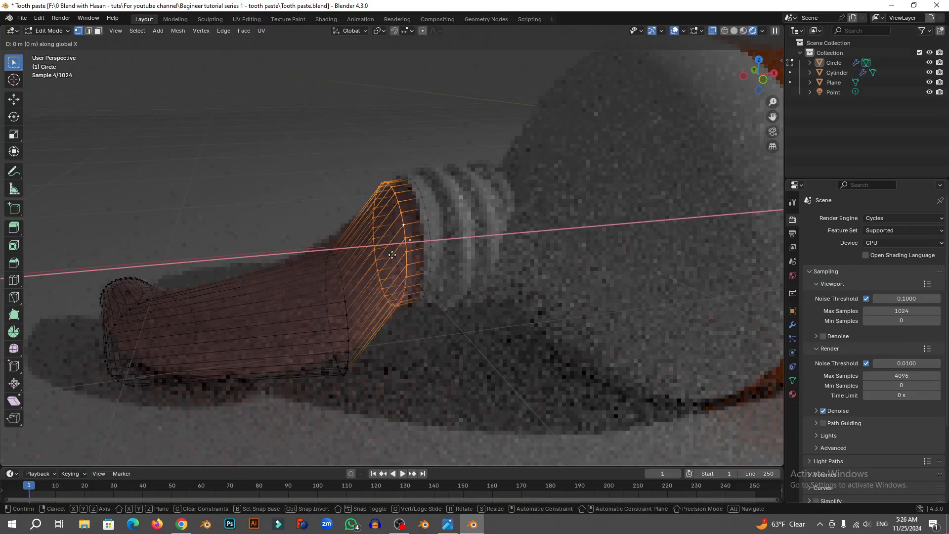
click(325, 307)
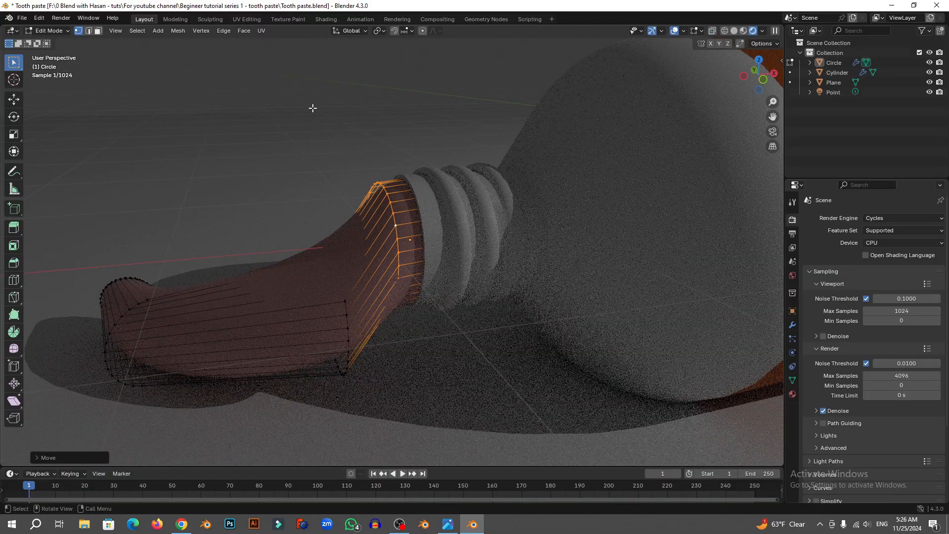
key(Tab)
Duplicate the point light and place the copy about 20.8 m away along negative X, beyond the tube's nozzle.
middle_drag(310, 106, 376, 304)
scroll(497, 324, down, 8)
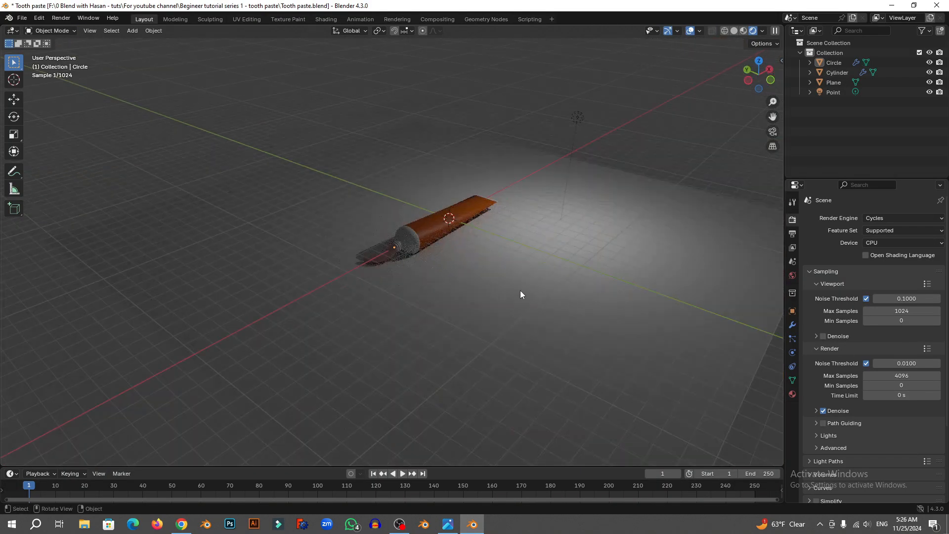
click(599, 131)
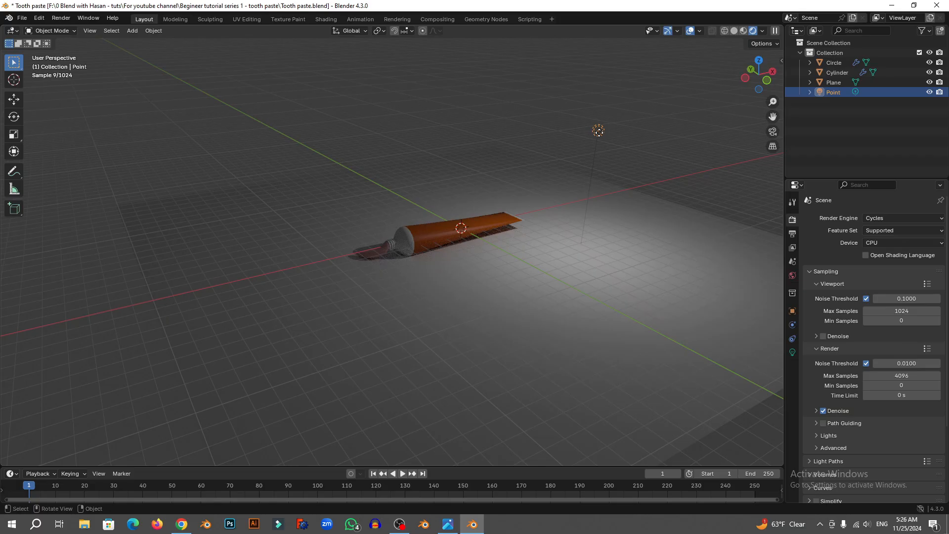
middle_drag(599, 131, 520, 263)
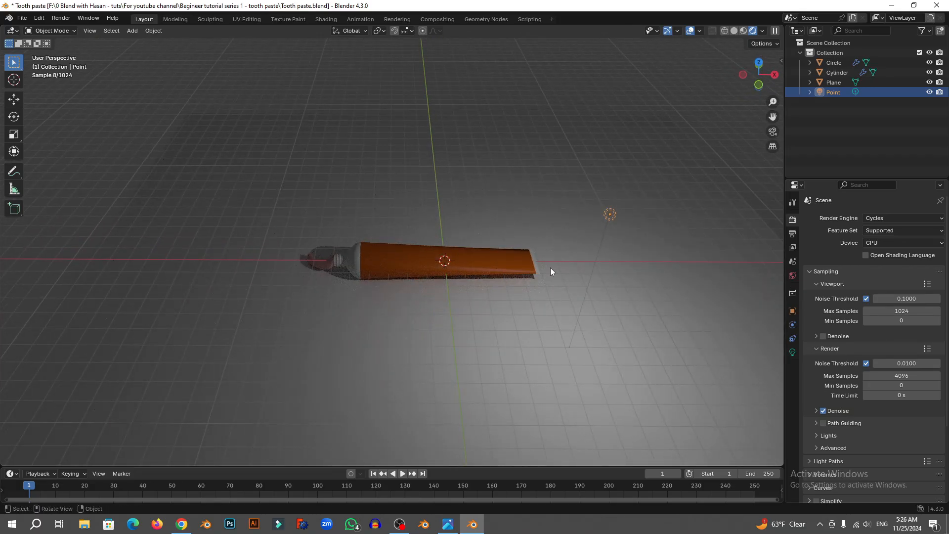
middle_drag(605, 219, 551, 252)
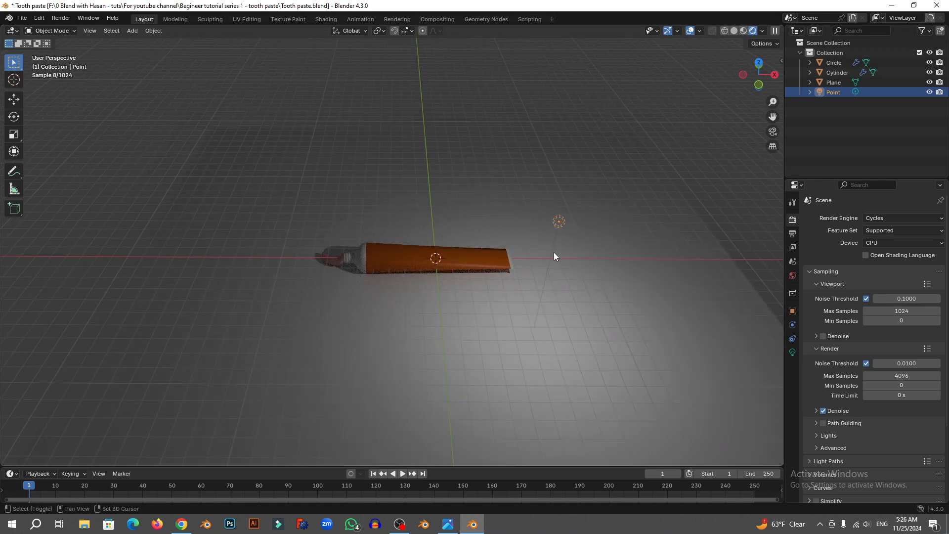
key(shift+d)
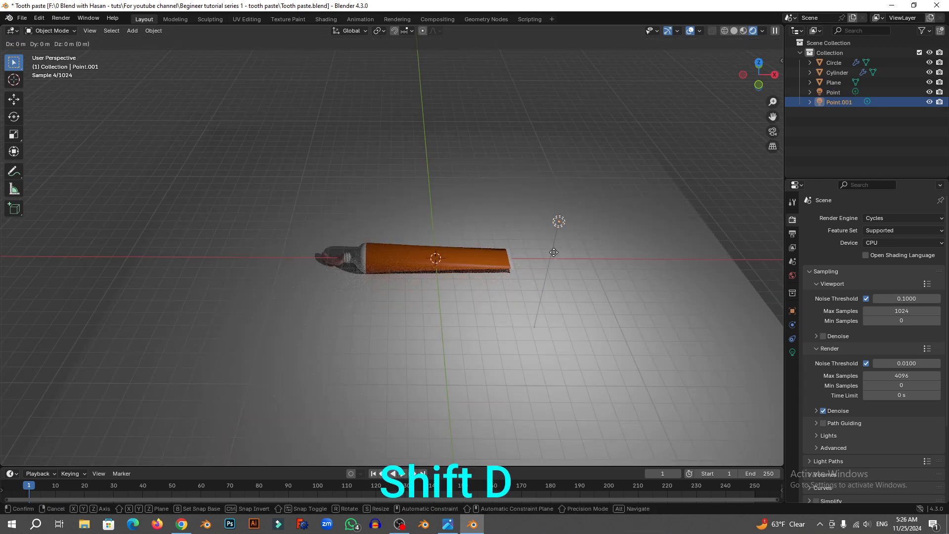
key(x)
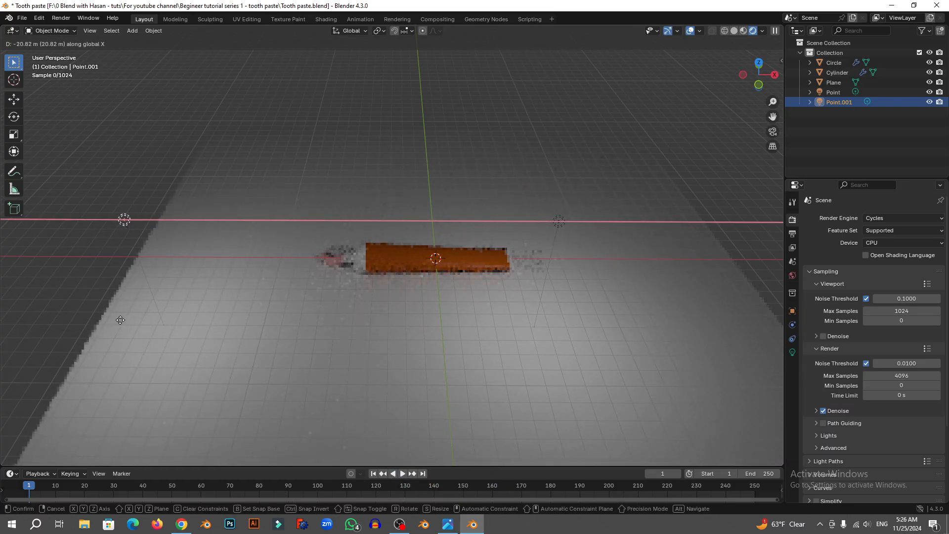
click(118, 321)
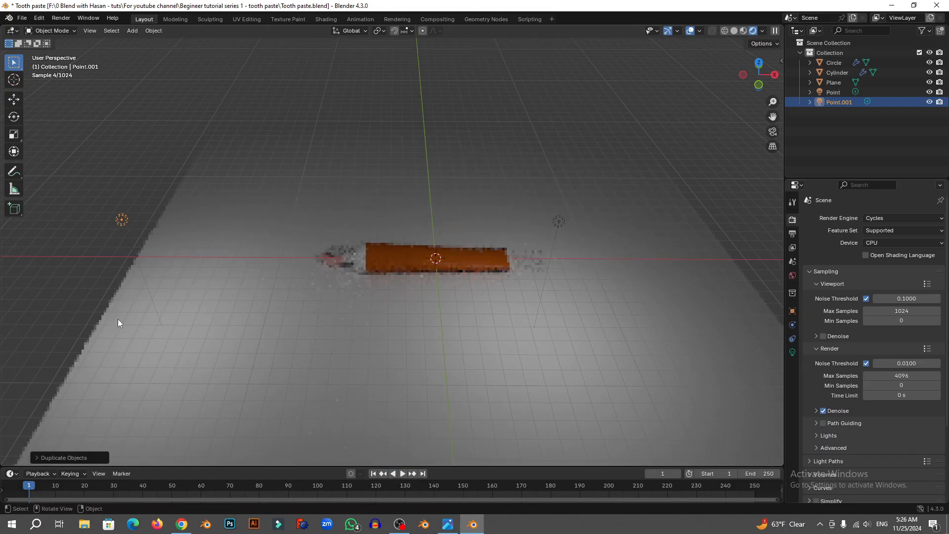
Set the duplicated point light's power to 500 W.
click(793, 352)
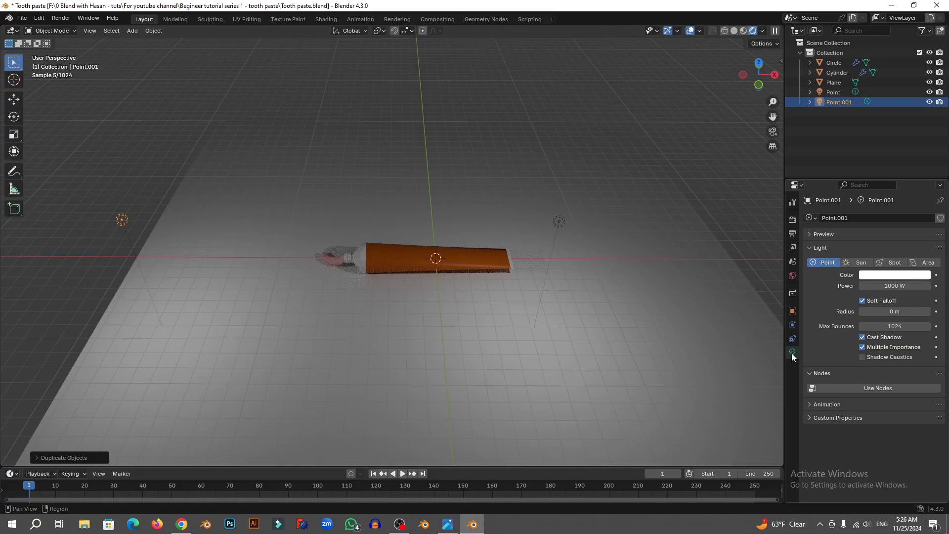
click(890, 285)
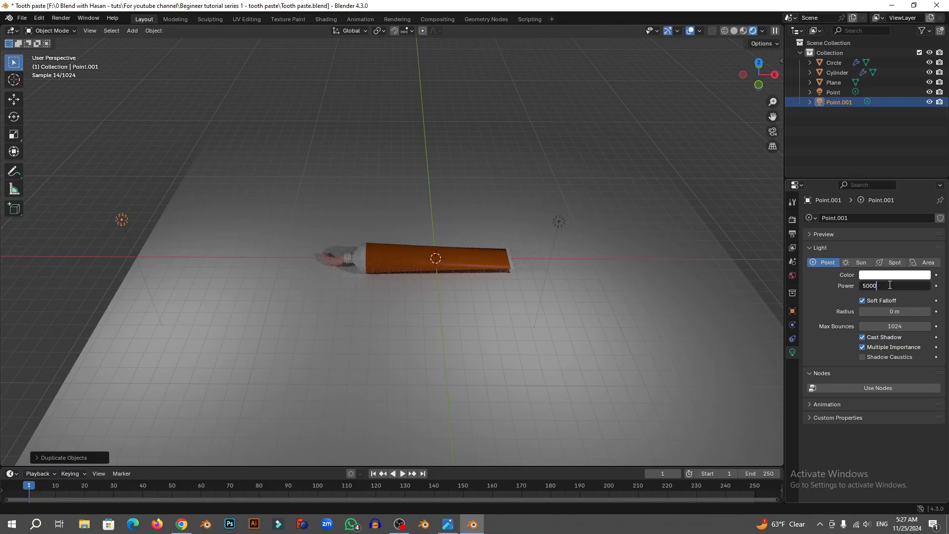
text(500)
key(Return)
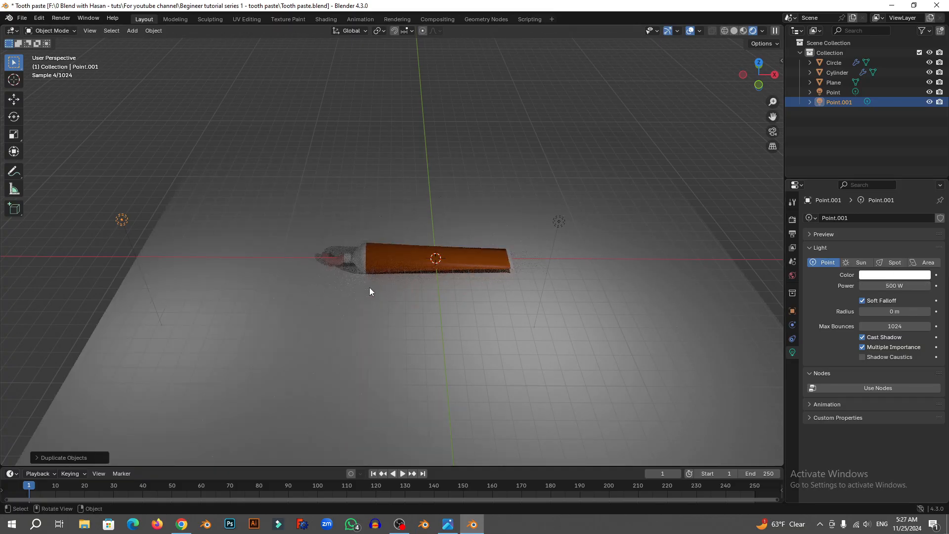
Add an area light and raise it along the Z axis above the middle of the tube.
scroll(373, 286, up, 3)
middle_drag(374, 285, 422, 326)
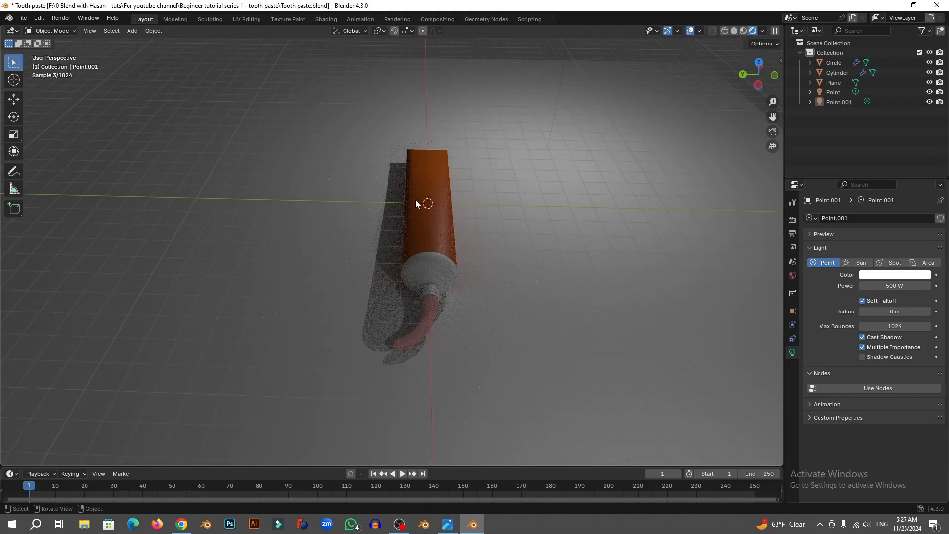
middle_drag(381, 382, 387, 275)
middle_drag(469, 296, 441, 290)
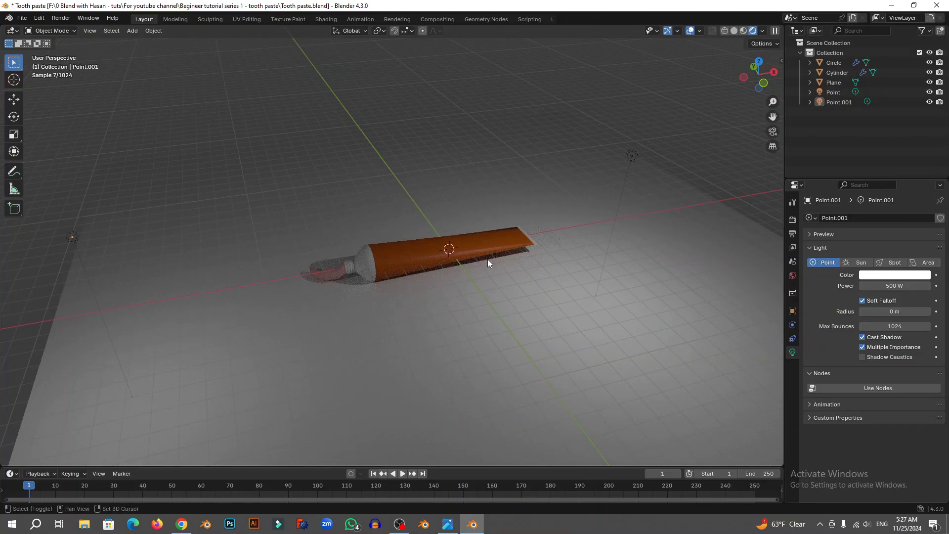
key(shift+a)
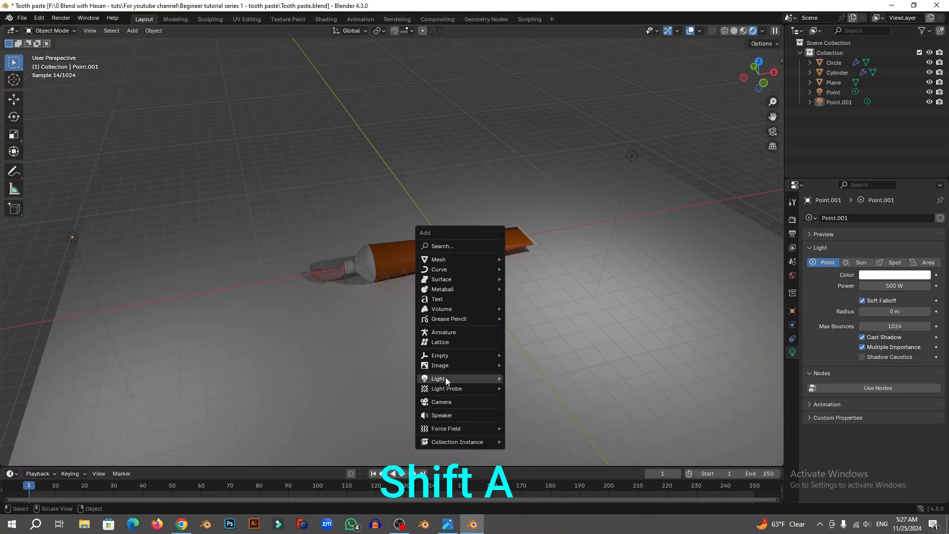
mouse_move(446, 378)
click(541, 411)
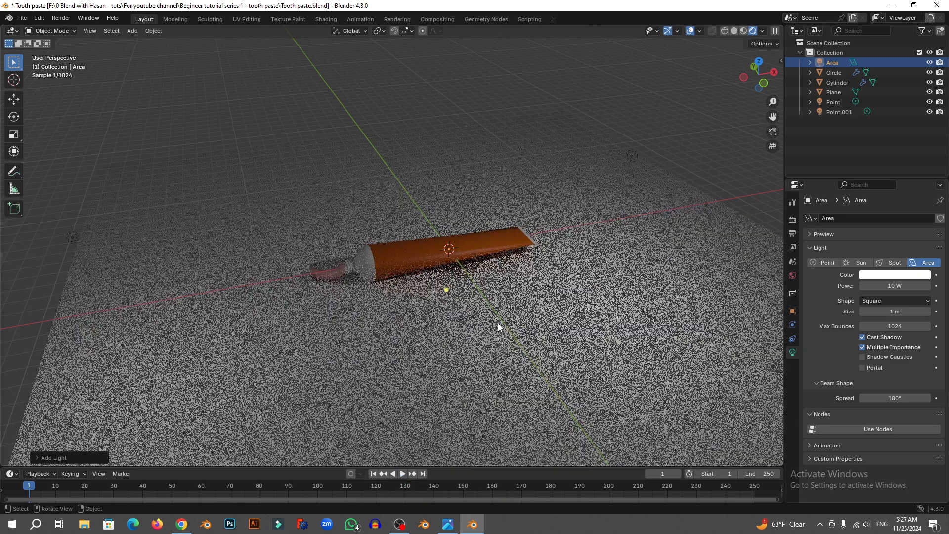
key(g)
key(z)
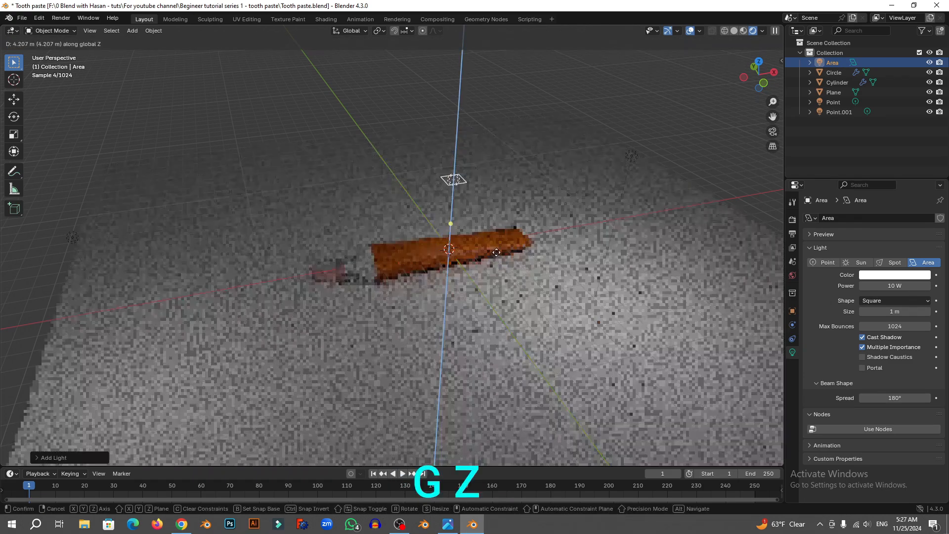
click(495, 230)
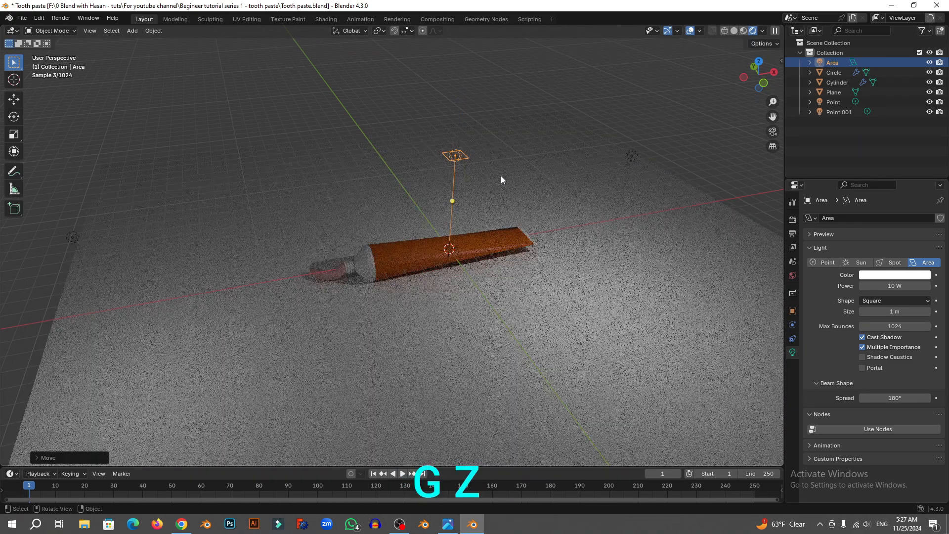
Scale the area light by a factor of 10 and stretch it further along the X axis over the tube.
key(s)
key(1)
key(0)
click(501, 177)
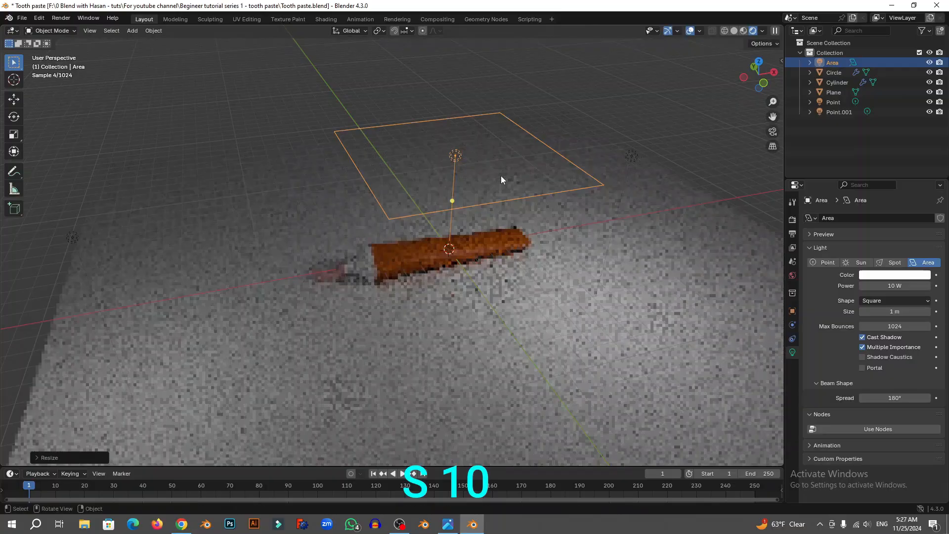
middle_drag(501, 176, 479, 169)
key(s)
key(x)
click(594, 240)
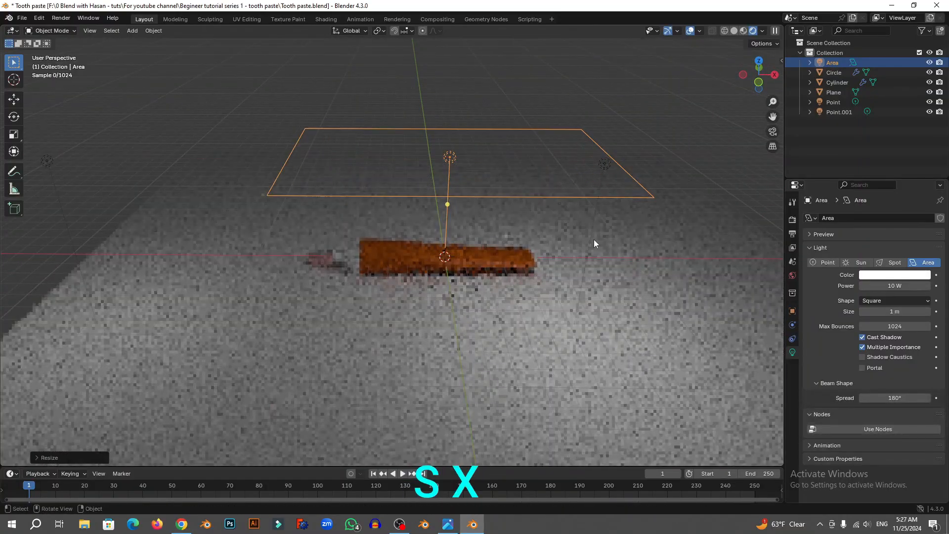
Move the area light along negative X toward the tube's nozzle end.
key(g)
key(x)
click(556, 230)
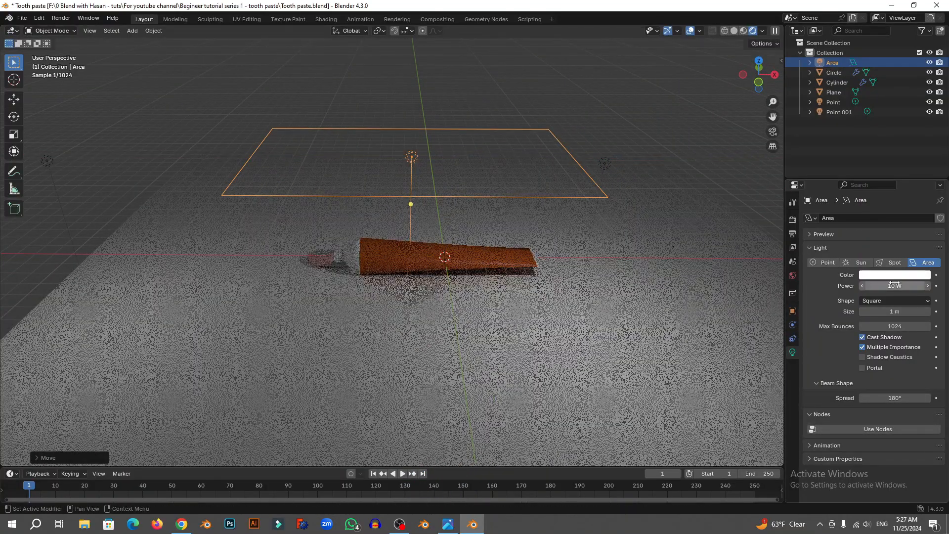
Set the area light's power to 1000 W and check the lighting around the nozzle.
click(897, 285)
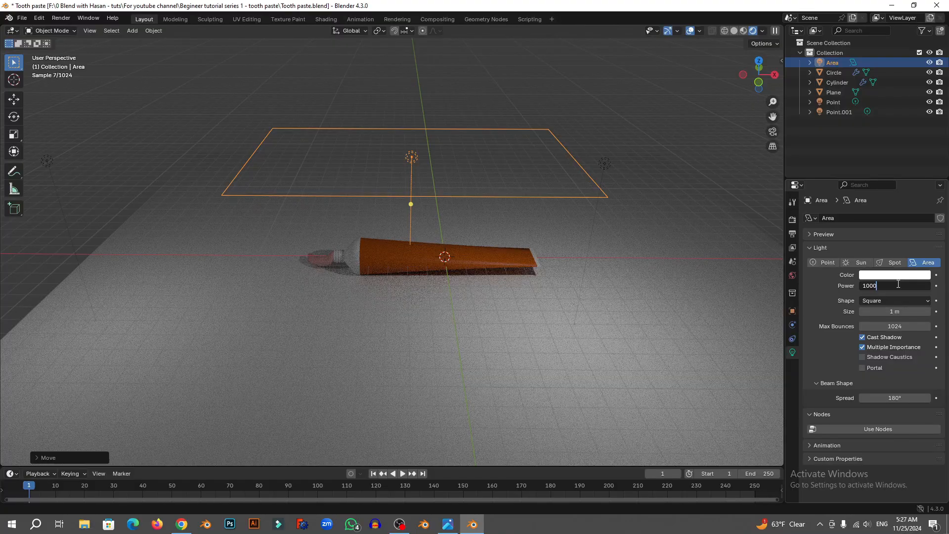
key(Return)
key(alt+a)
middle_drag(371, 285, 444, 240)
scroll(407, 293, up, 7)
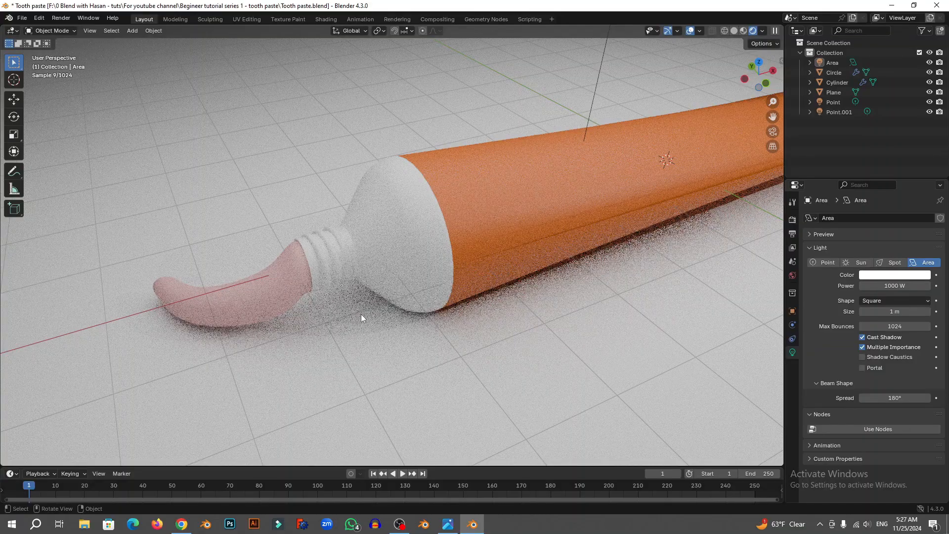
scroll(361, 314, down, 10)
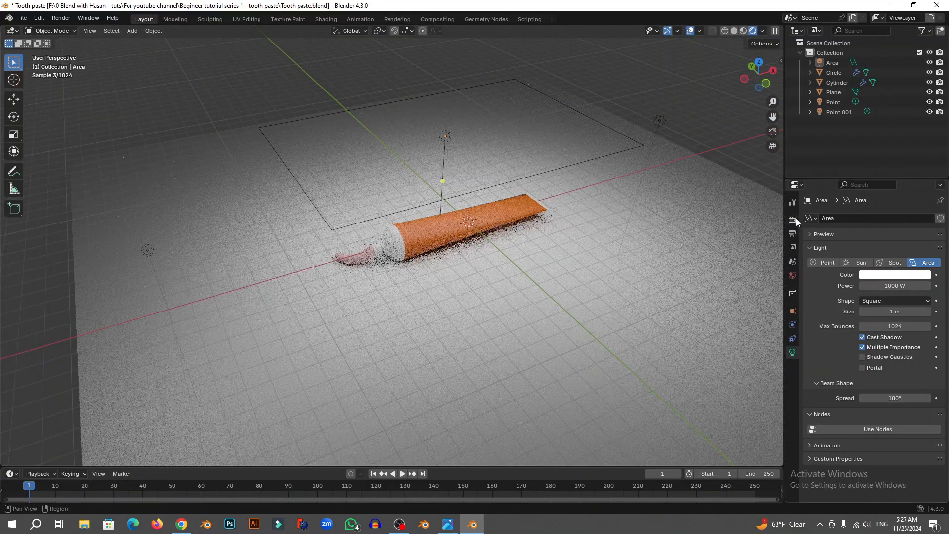
Change the scene's color management view transform to Standard.
click(792, 220)
scroll(930, 400, down, 4)
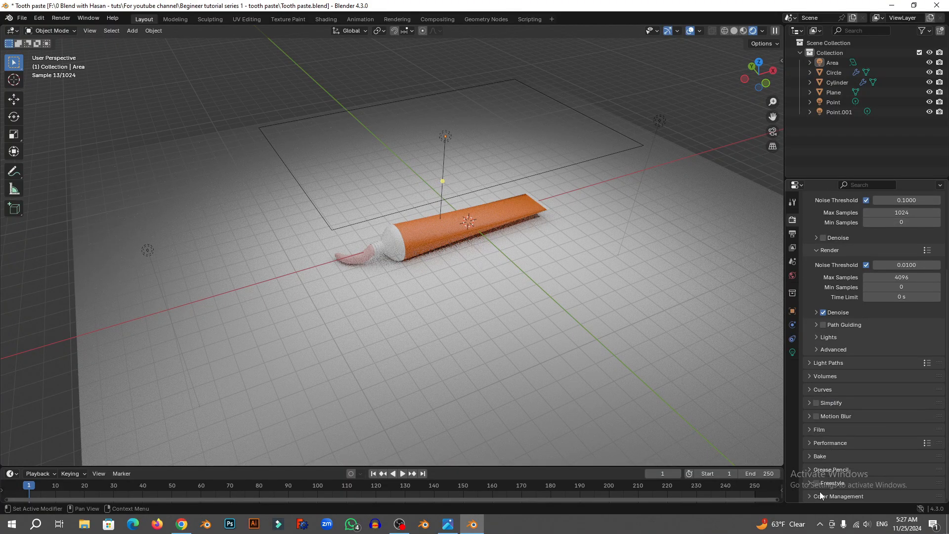
click(821, 493)
scroll(874, 433, down, 6)
click(888, 408)
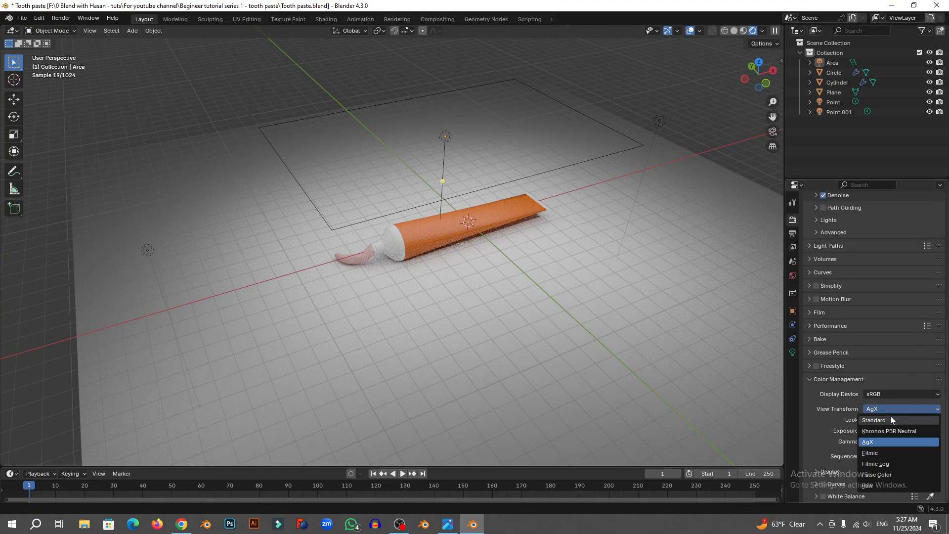
click(891, 417)
scroll(432, 340, up, 6)
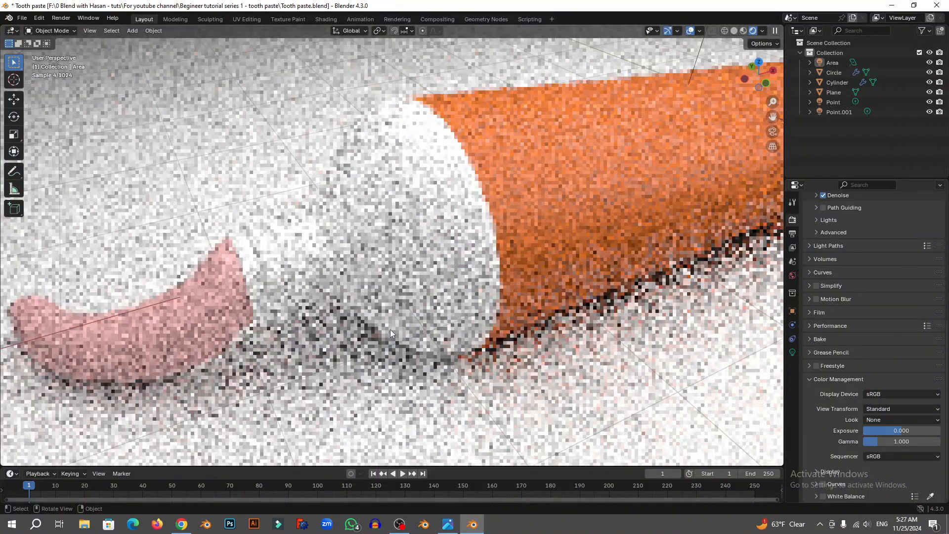
scroll(871, 254, up, 4)
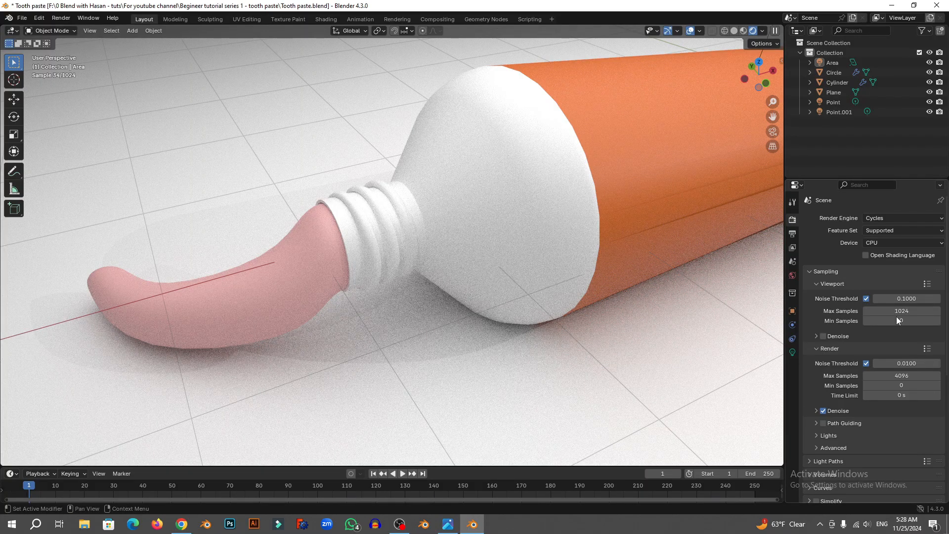
Set both the maximum and minimum viewport samples to 12 for the Cycles preview.
drag(900, 311, 899, 321)
text(1)
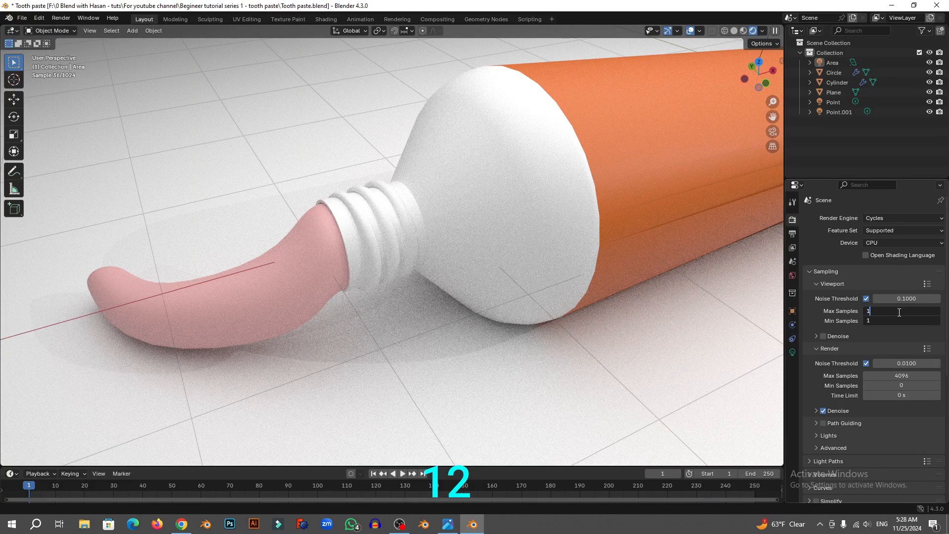
text(1)
key(BackSpace)
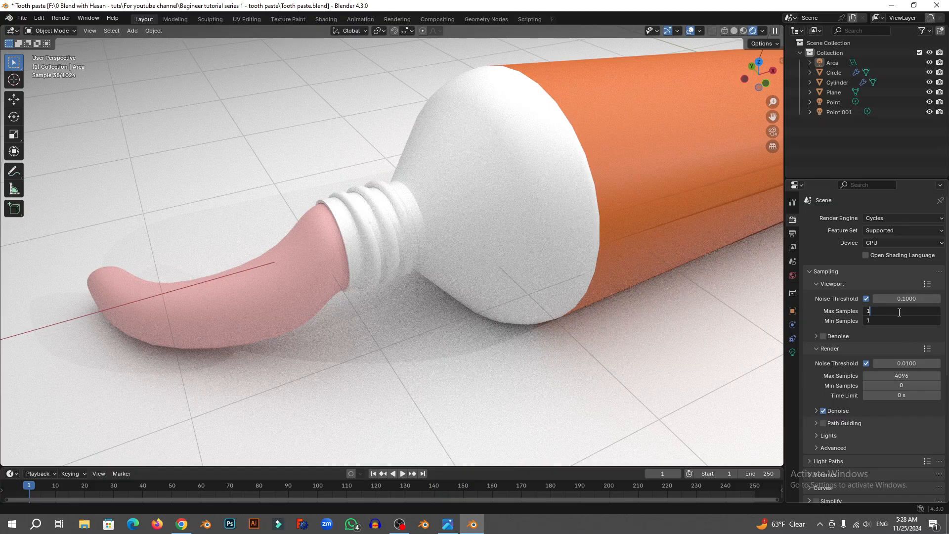
text(2)
key(Return)
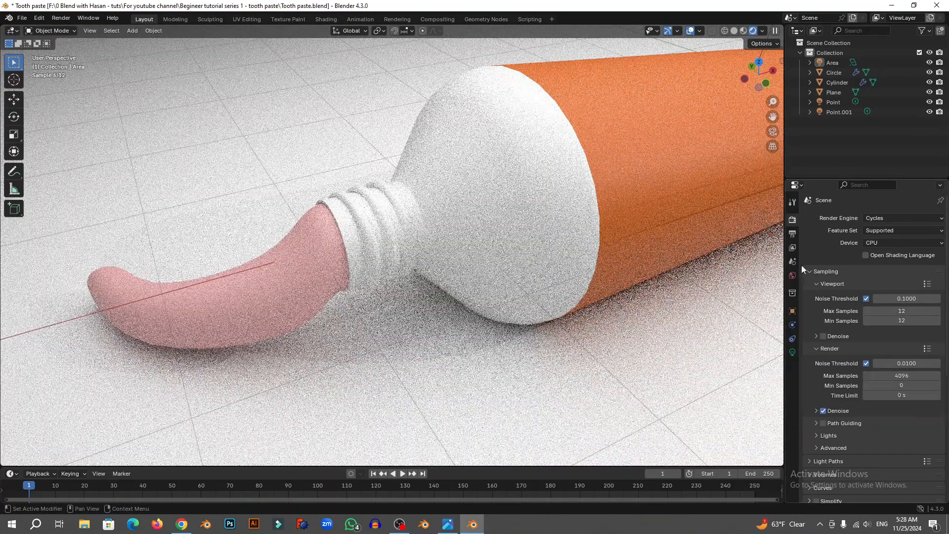
Shift the area light further along negative X so it sits above the tube's shoulder and nozzle.
scroll(427, 245, down, 3)
scroll(426, 245, down, 3)
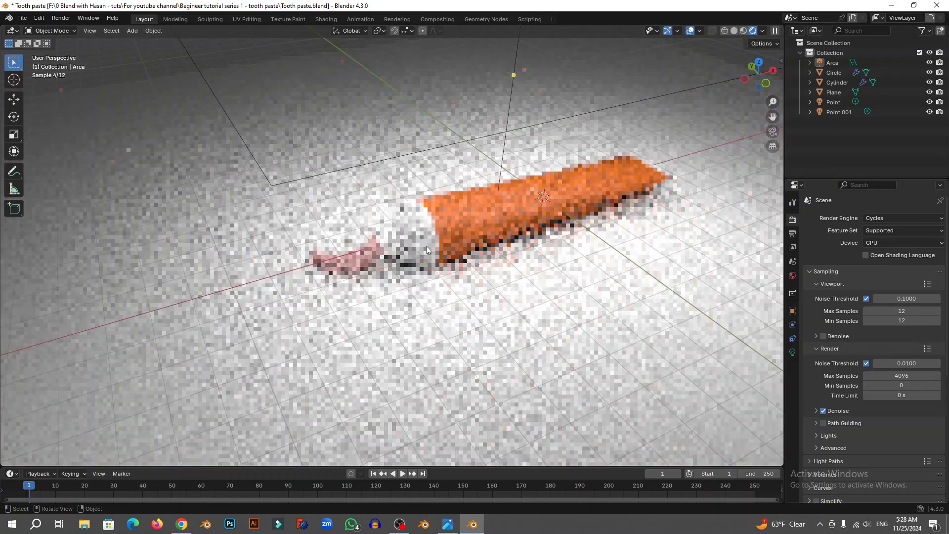
scroll(422, 230, down, 1)
scroll(459, 215, up, 4)
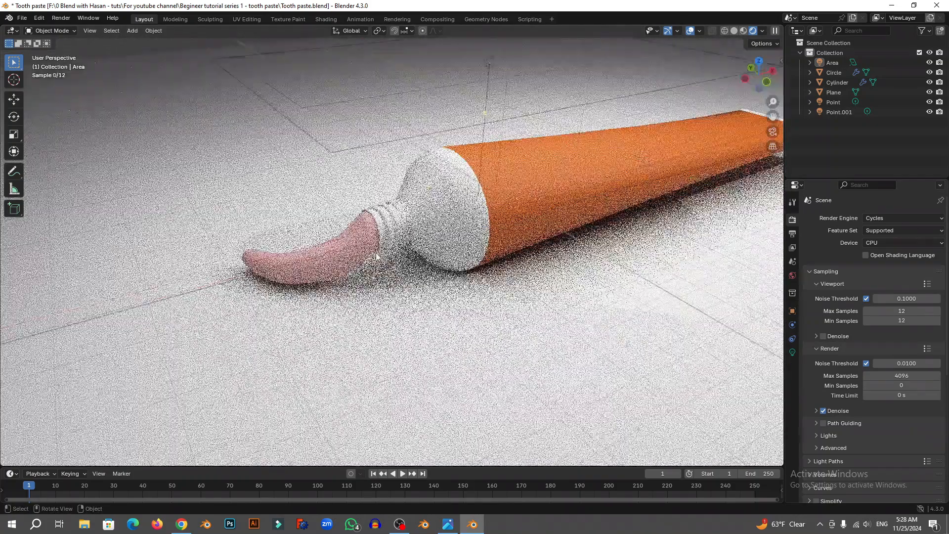
scroll(459, 216, down, 5)
middle_drag(460, 216, 457, 204)
click(496, 66)
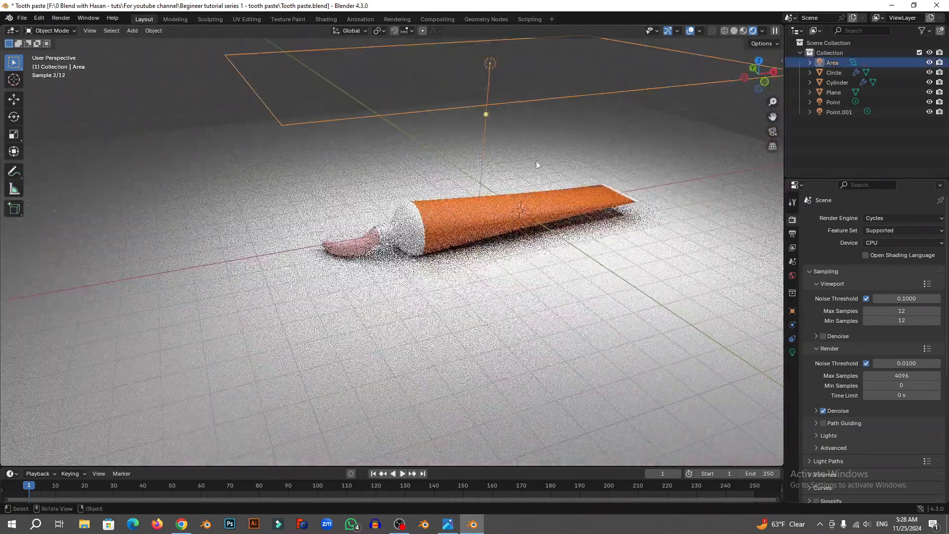
key(g)
key(x)
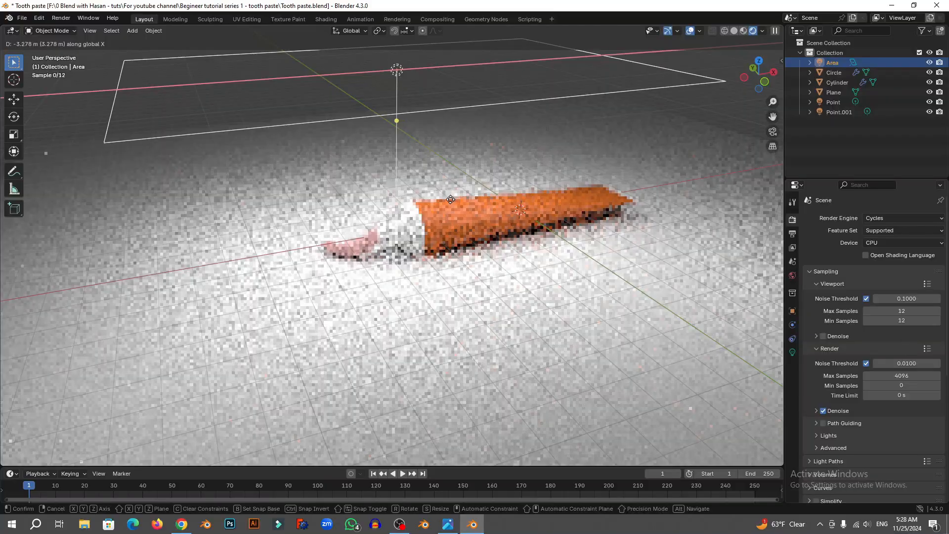
click(443, 205)
Examine the lighting and shadows around the nozzle and the toothpaste strand up close in the rendered view.
scroll(426, 227, up, 5)
scroll(391, 253, up, 3)
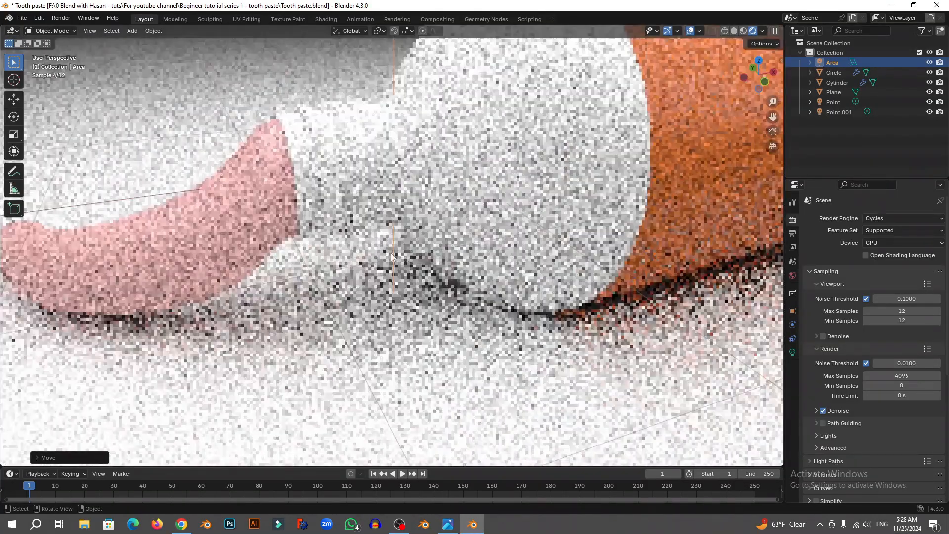
middle_drag(391, 253, 420, 262)
scroll(420, 262, up, 2)
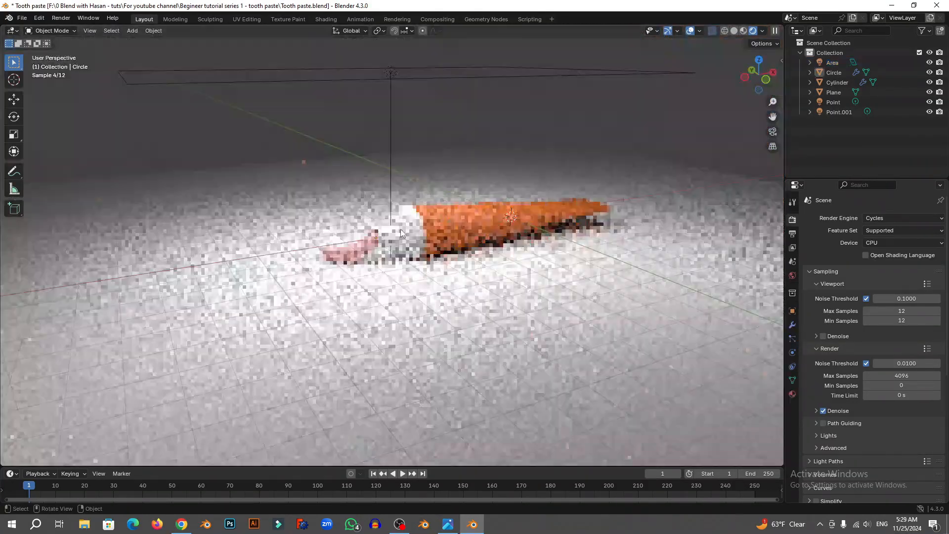
mouse_move(401, 229)
middle_down()
mouse_move(398, 274)
mouse_move(406, 241)
middle_up()
scroll(406, 242, up, 6)
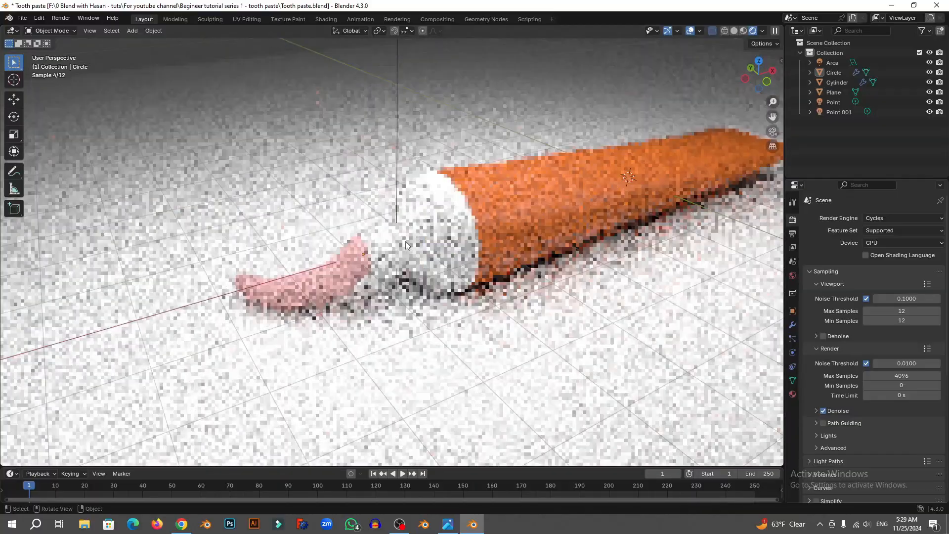
scroll(405, 242, up, 3)
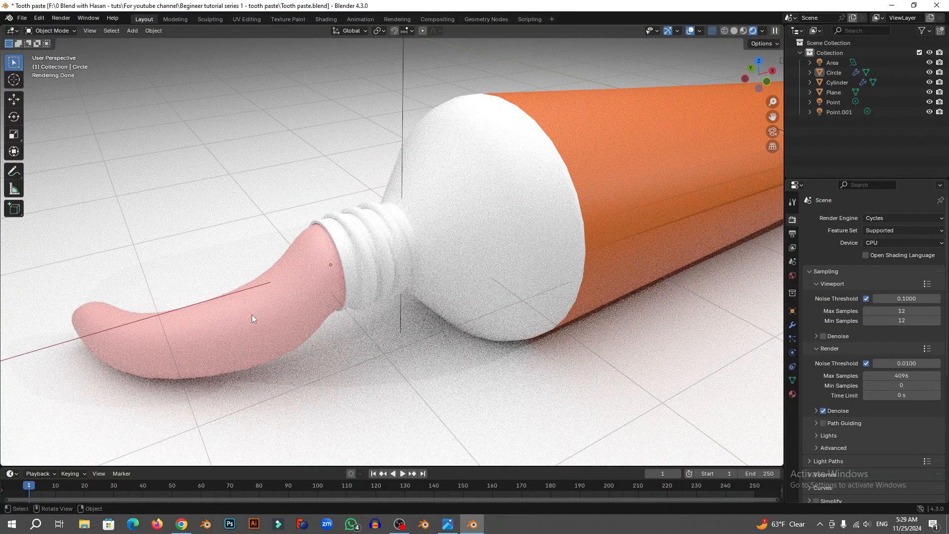
scroll(252, 314, down, 3)
Switch the render engine to EEVEE and bring the toothpaste strand into close view.
click(904, 218)
click(882, 230)
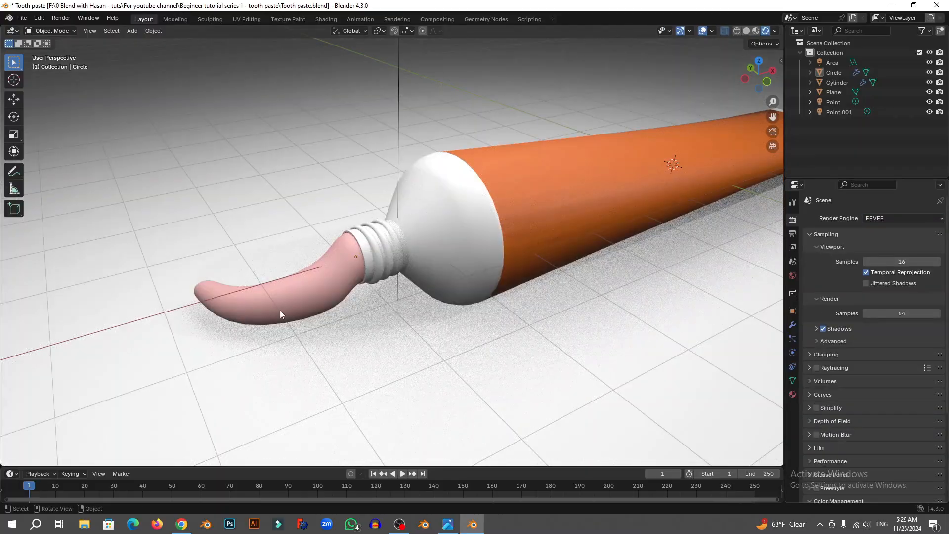
scroll(339, 280, up, 4)
shift+middle_drag(310, 289, 438, 260)
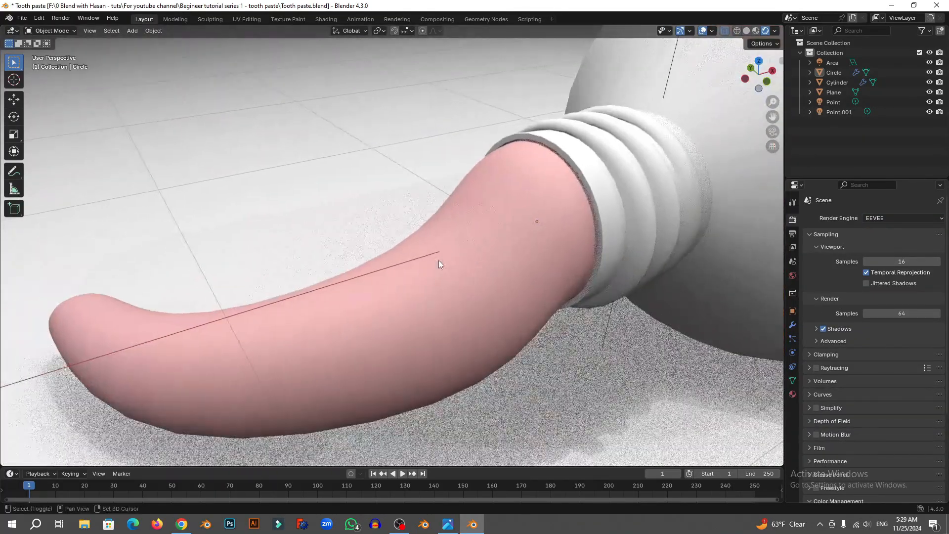
Lighten the toothpaste strand's paste material to a paler pink by lowering its base color saturation.
click(464, 251)
scroll(464, 250, down, 6)
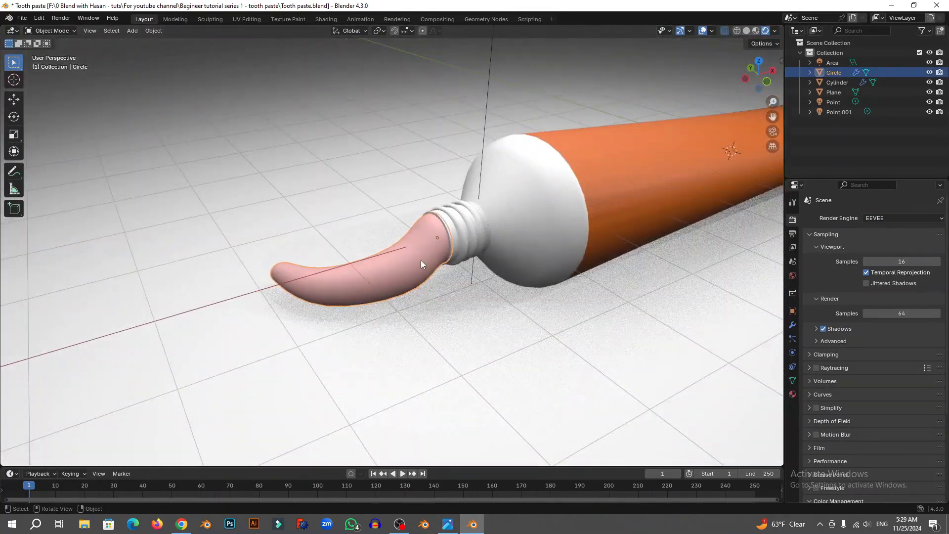
scroll(414, 261, up, 3)
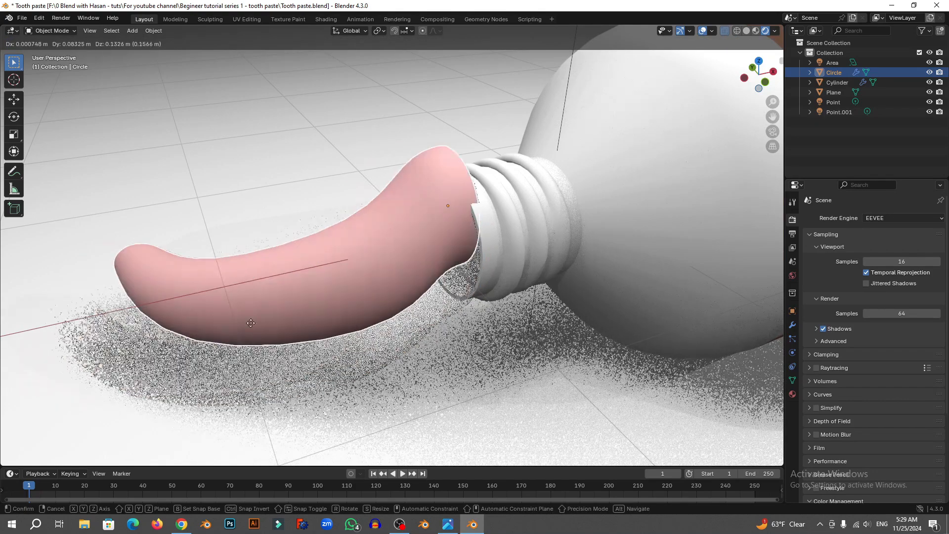
click(794, 392)
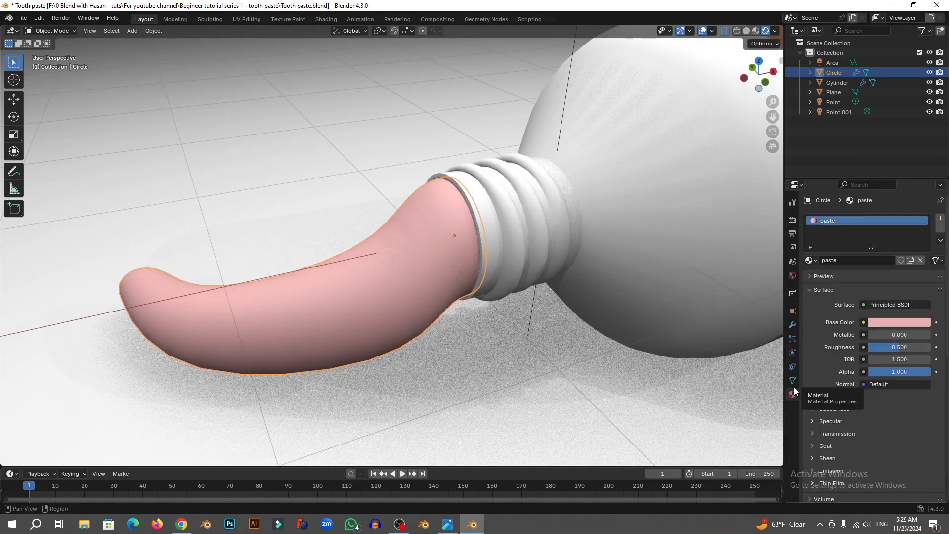
click(897, 324)
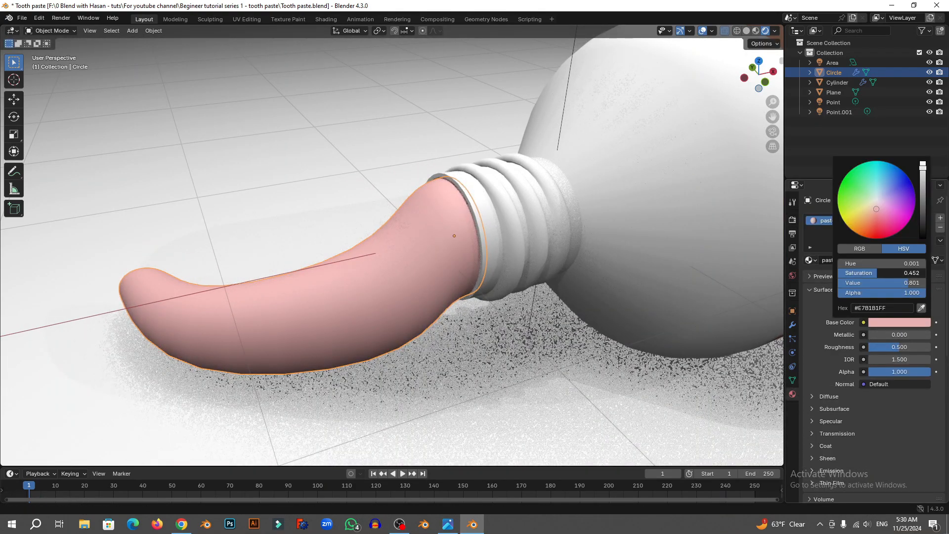
drag(898, 273, 879, 273)
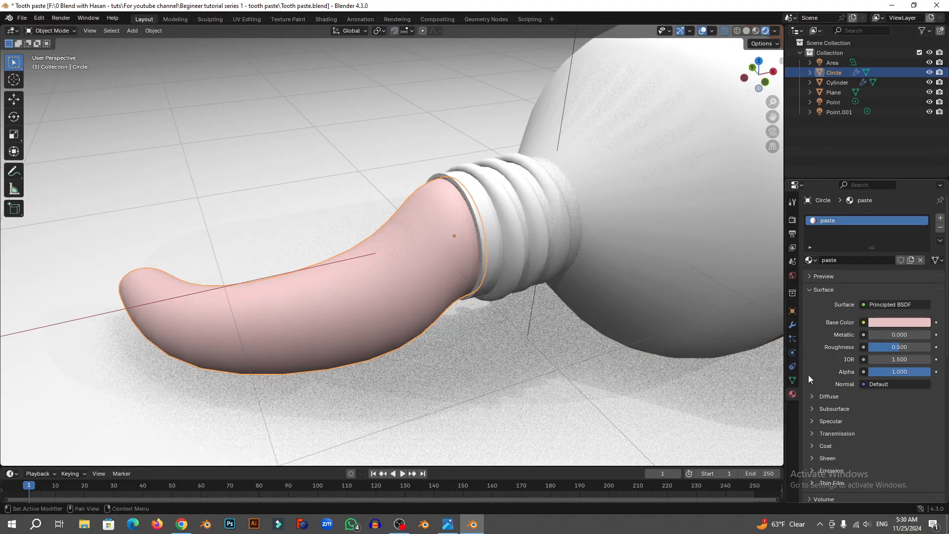
Rename the toothpaste strand object as paste.
click(792, 220)
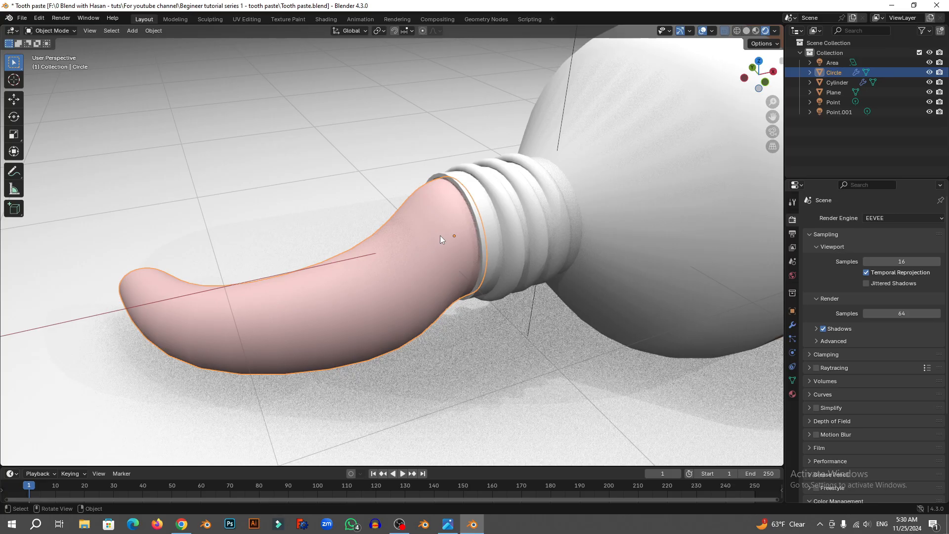
click(792, 340)
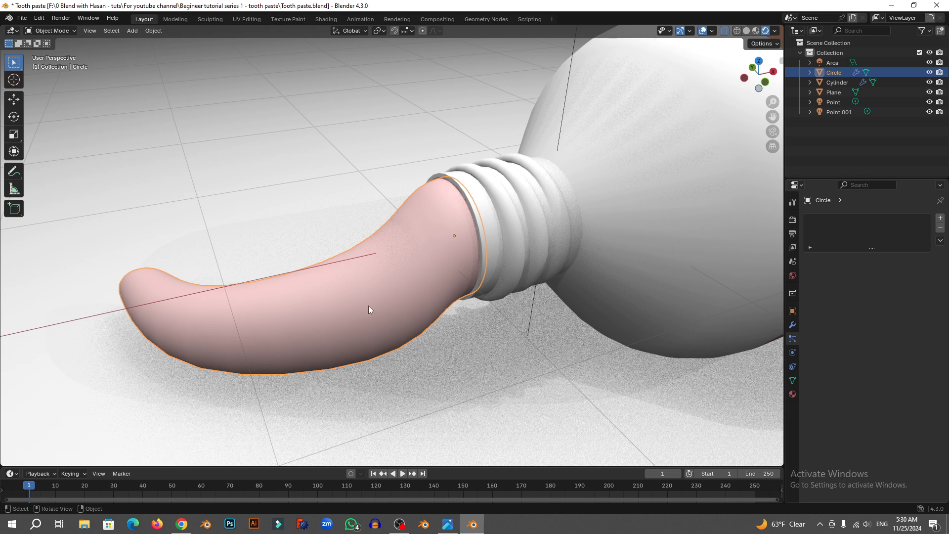
double_click(838, 73)
text(paste)
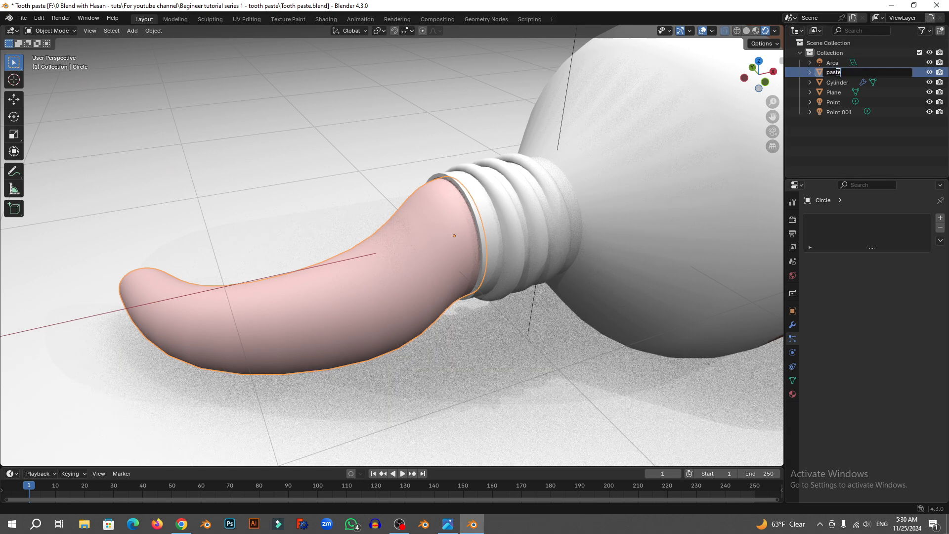
key(Return)
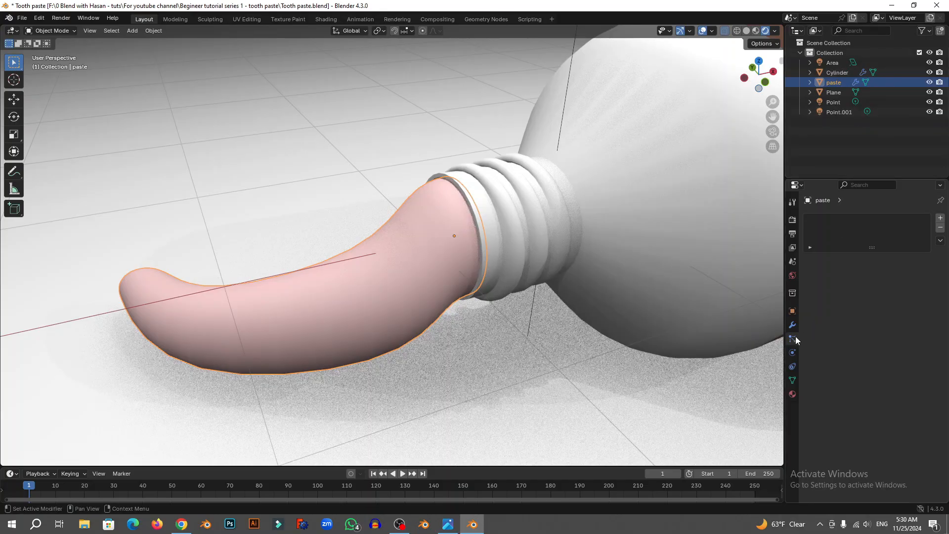
Add an emitter particle system to the paste object and look through its physics settings.
click(941, 219)
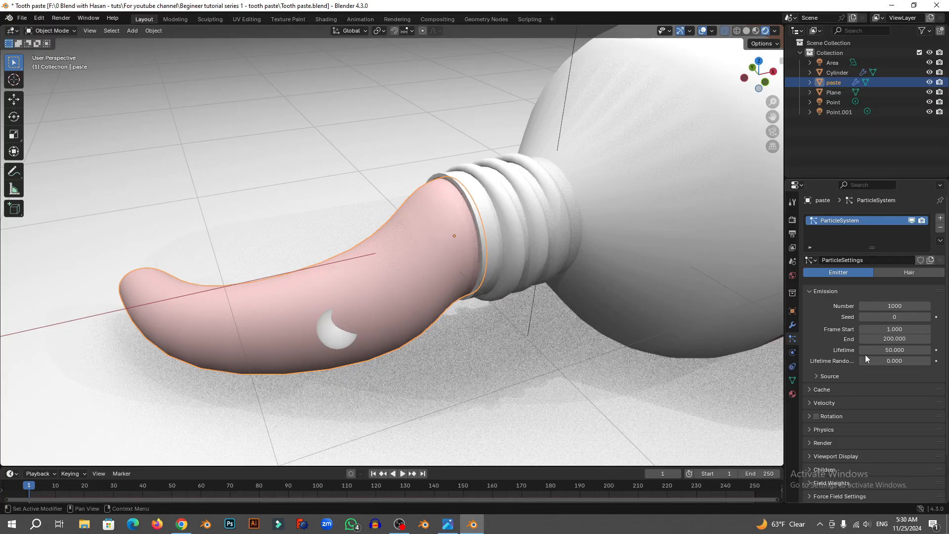
scroll(874, 355, down, 3)
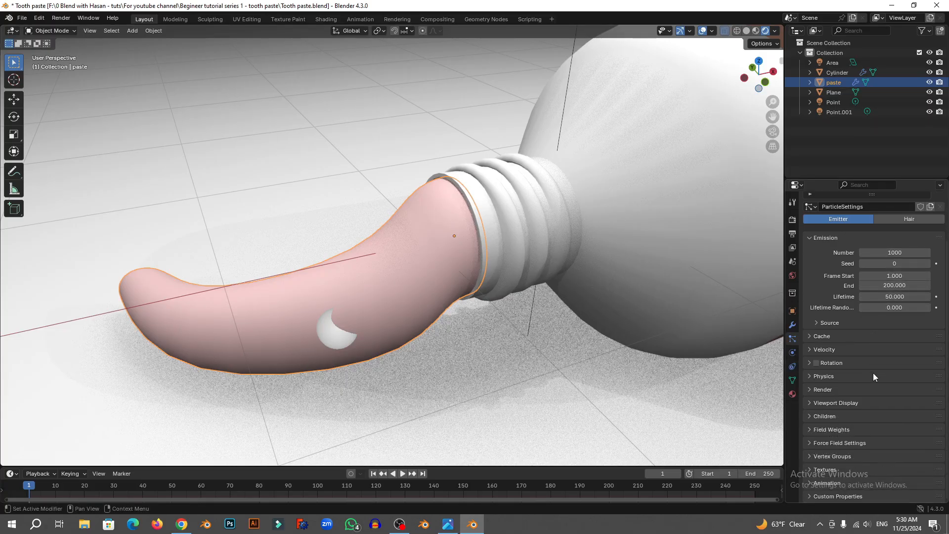
click(815, 376)
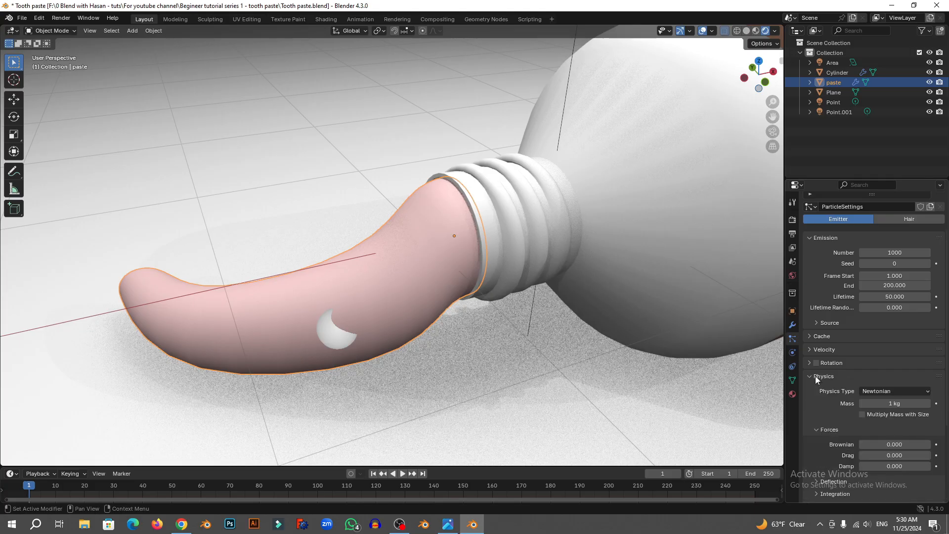
scroll(846, 391, down, 4)
scroll(846, 392, down, 2)
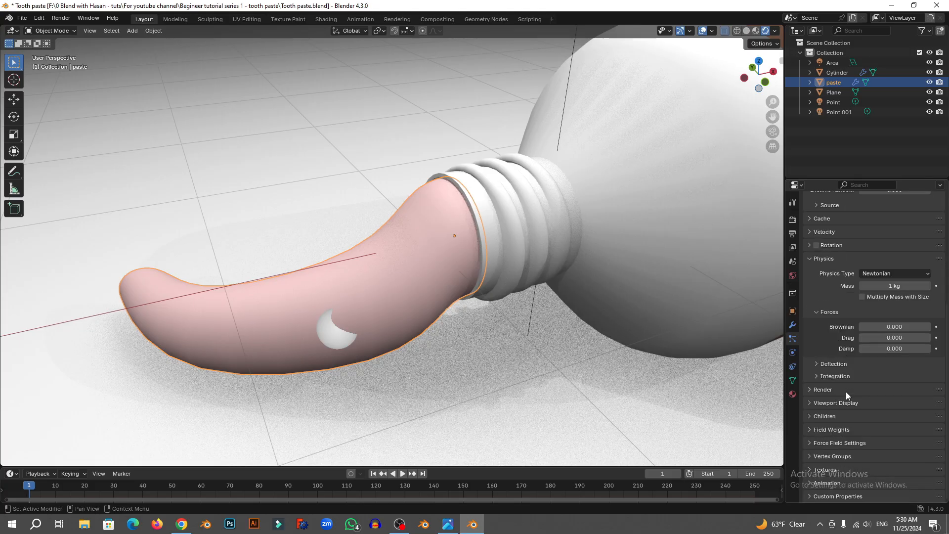
click(816, 259)
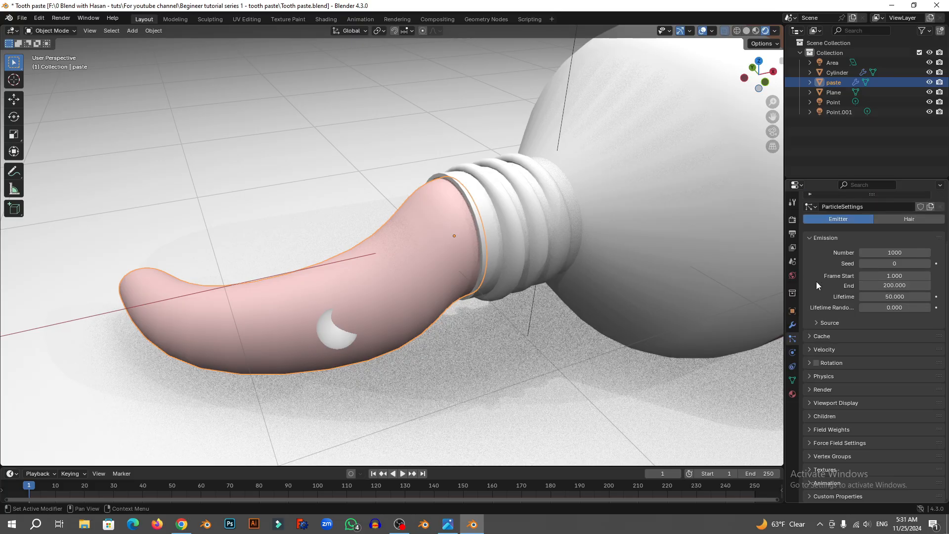
Set the paste's particle system to render its particles as a collection.
click(827, 389)
scroll(827, 387, down, 3)
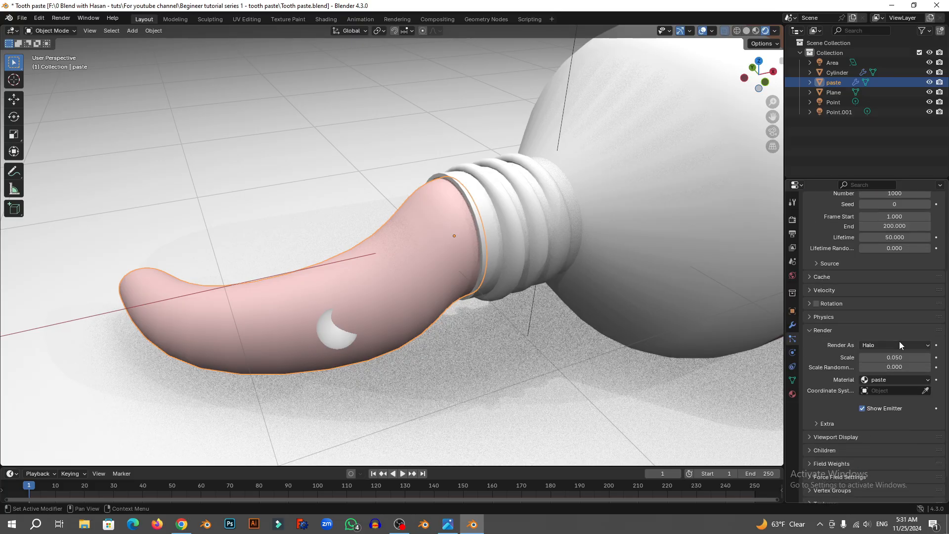
click(876, 345)
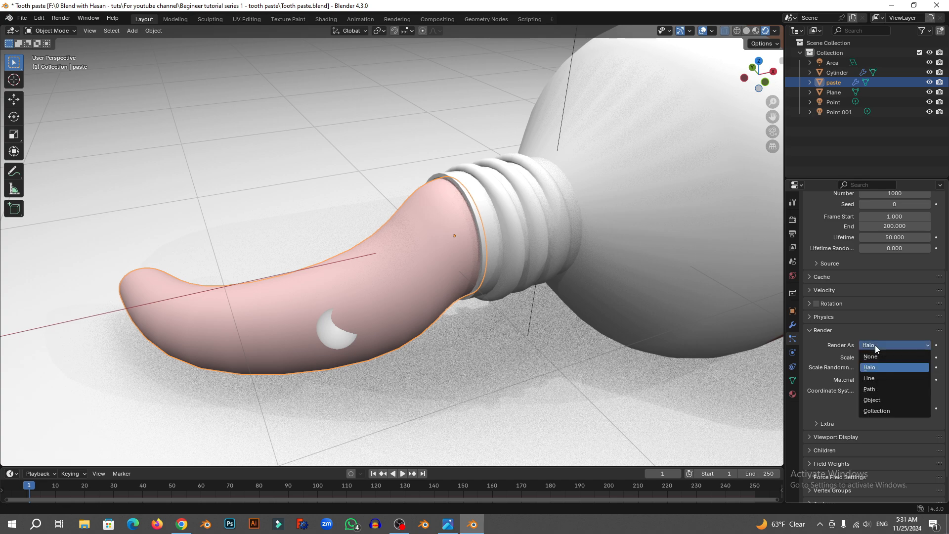
click(888, 409)
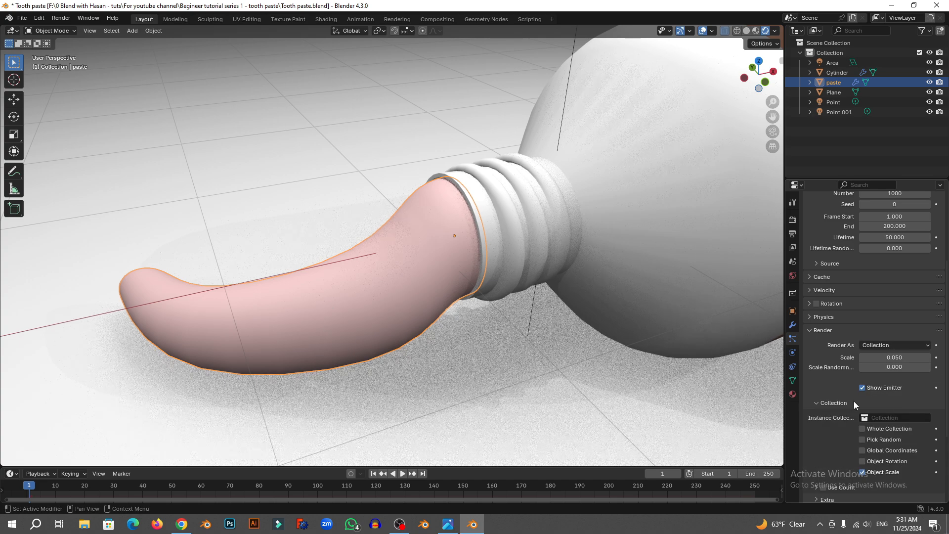
Add a cube mesh to the scene to serve as a particle object.
scroll(463, 258, down, 5)
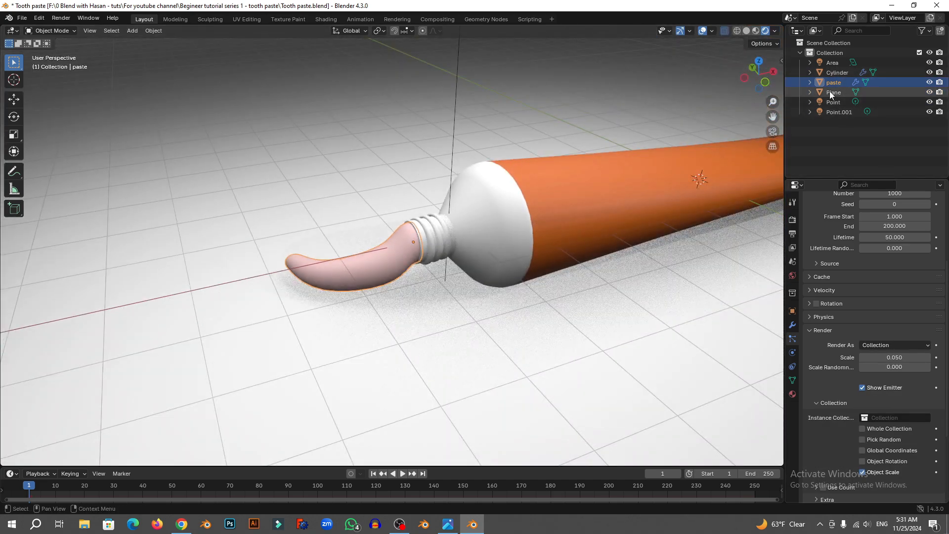
scroll(396, 267, down, 6)
middle_drag(395, 267, 347, 188)
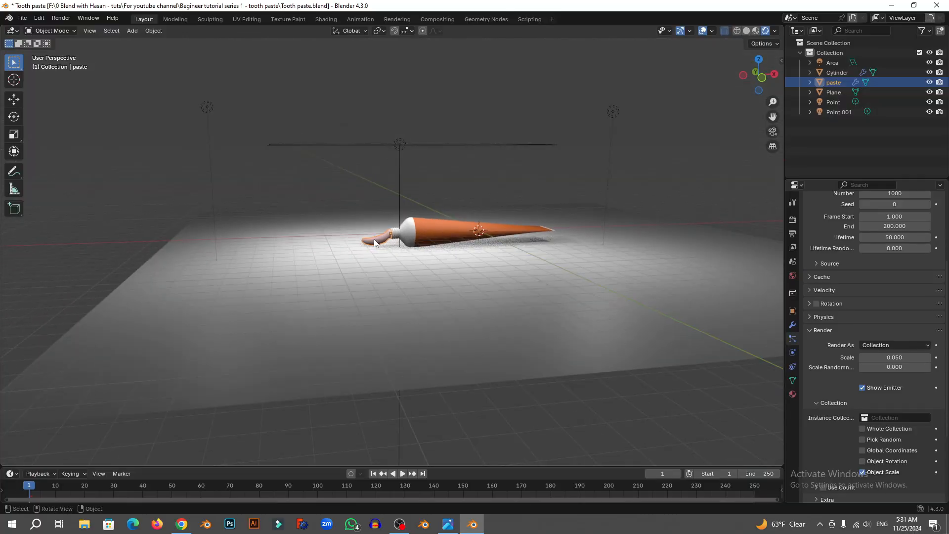
scroll(361, 198, up, 3)
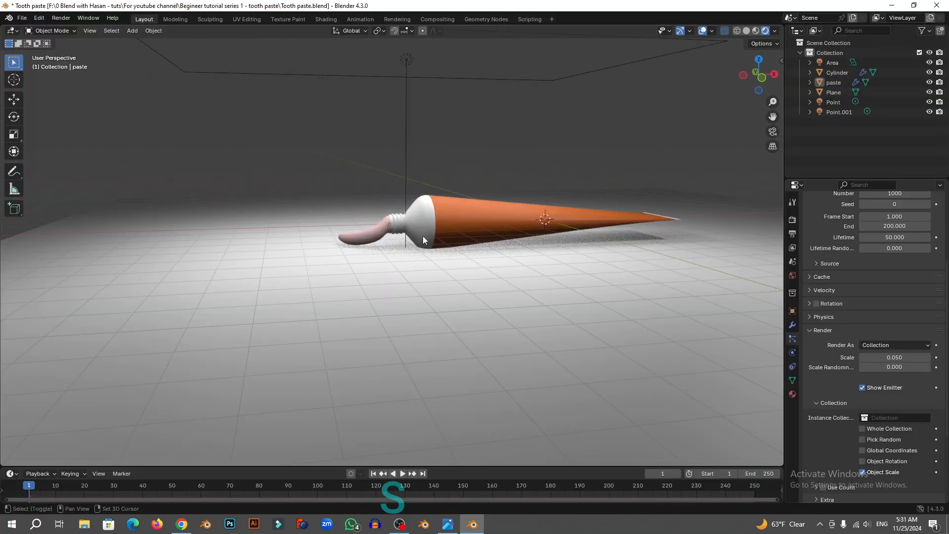
key(shift+a)
mouse_move(375, 118)
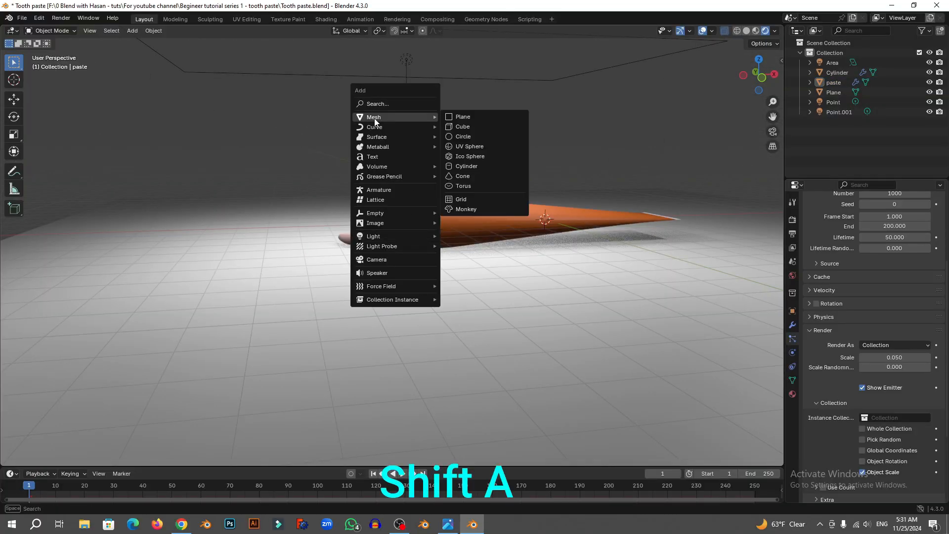
click(477, 126)
Move the cube along the X axis to clear floor beyond the paste's tip and scale it by 0.1.
middle_drag(465, 254, 455, 257)
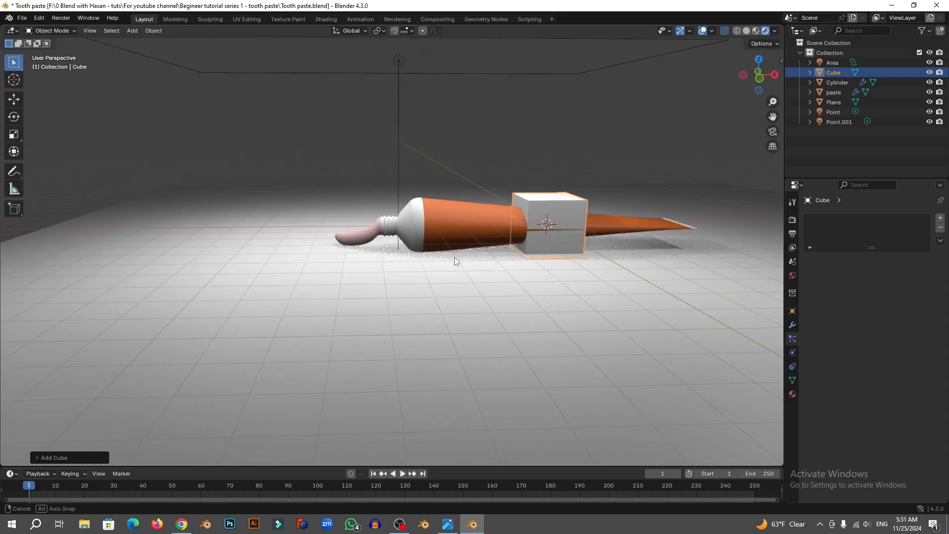
key(g)
key(x)
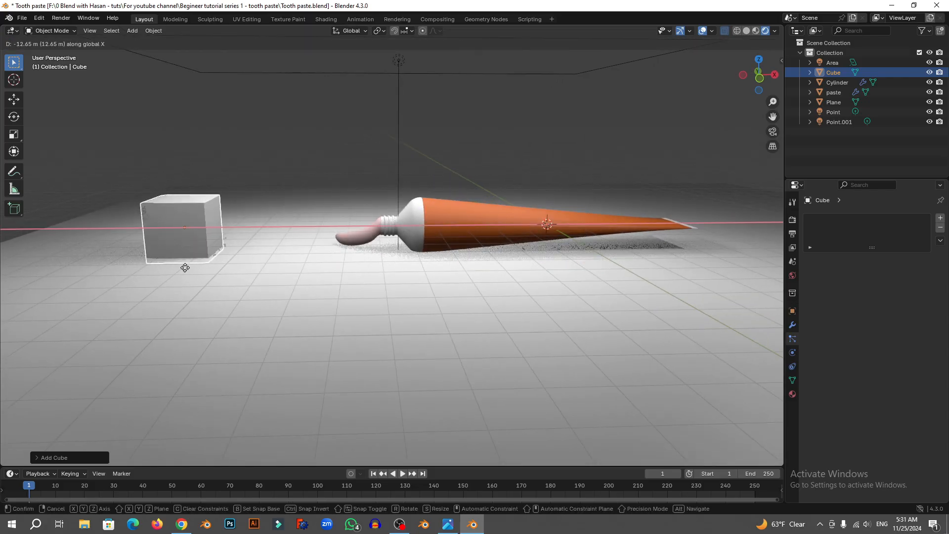
click(130, 263)
shift+middle_drag(201, 283, 339, 299)
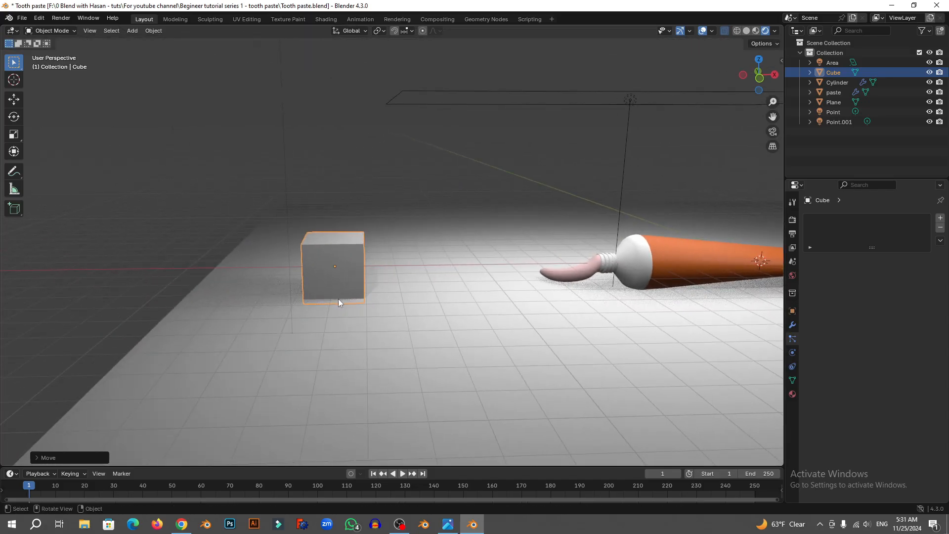
text(s.1)
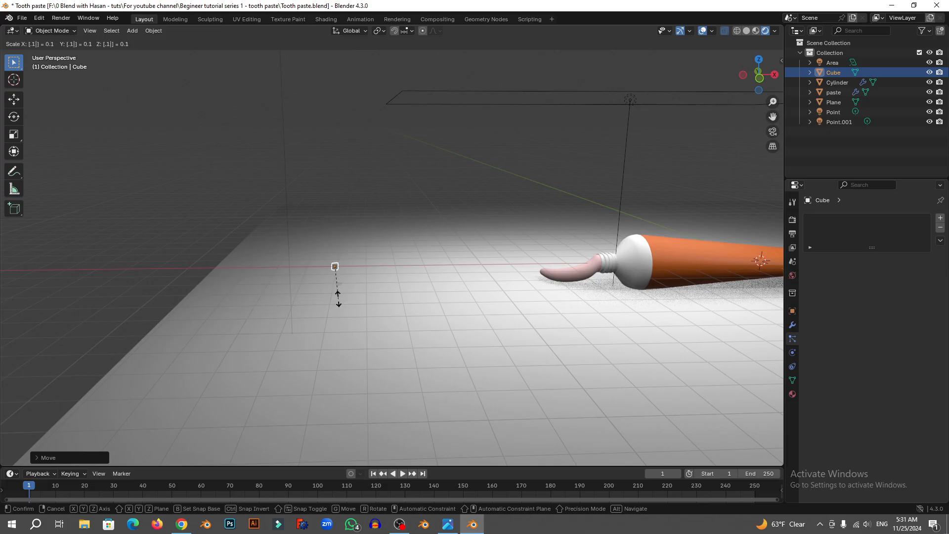
key(Return)
Duplicate the small cube three times along the X axis and space the copies into a row of four.
scroll(339, 298, up, 8)
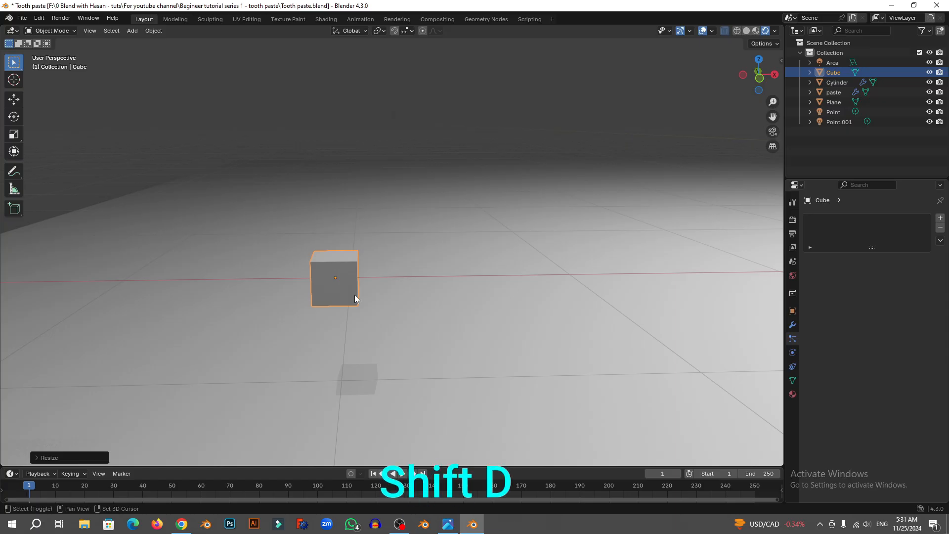
key(shift+d)
click(441, 301)
key(shift+d)
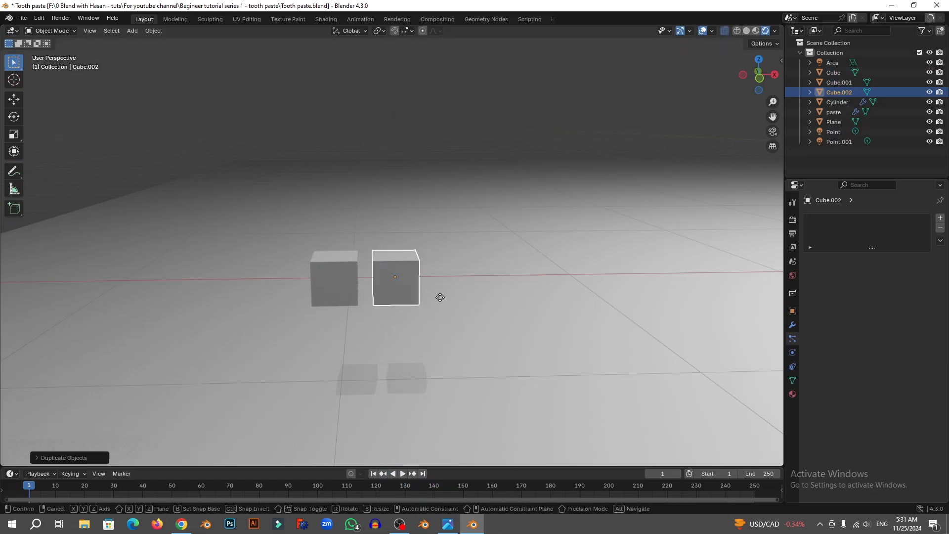
click(514, 312)
key(shift+d)
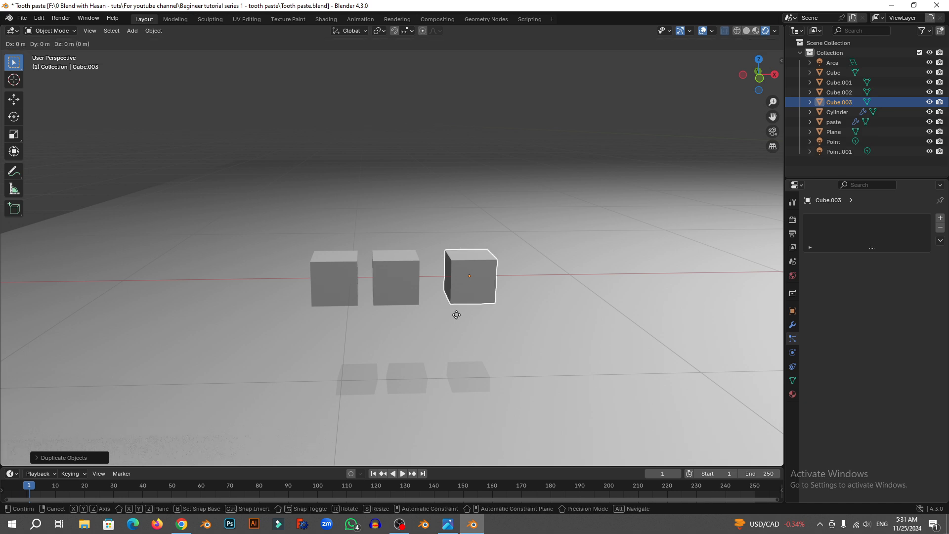
key(x)
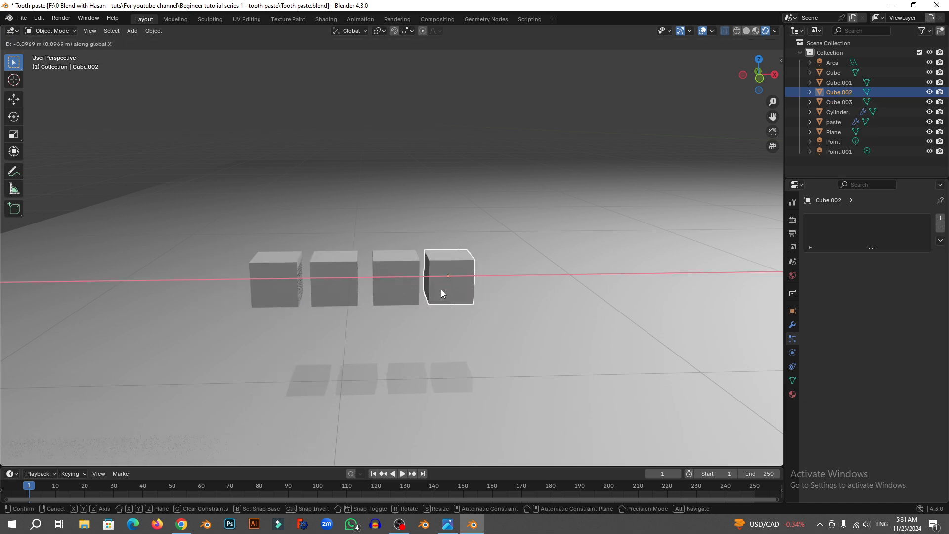
click(441, 289)
Select all four small cubes and move them into a new collection named Ice particles.
middle_drag(395, 308, 416, 311)
click(455, 312)
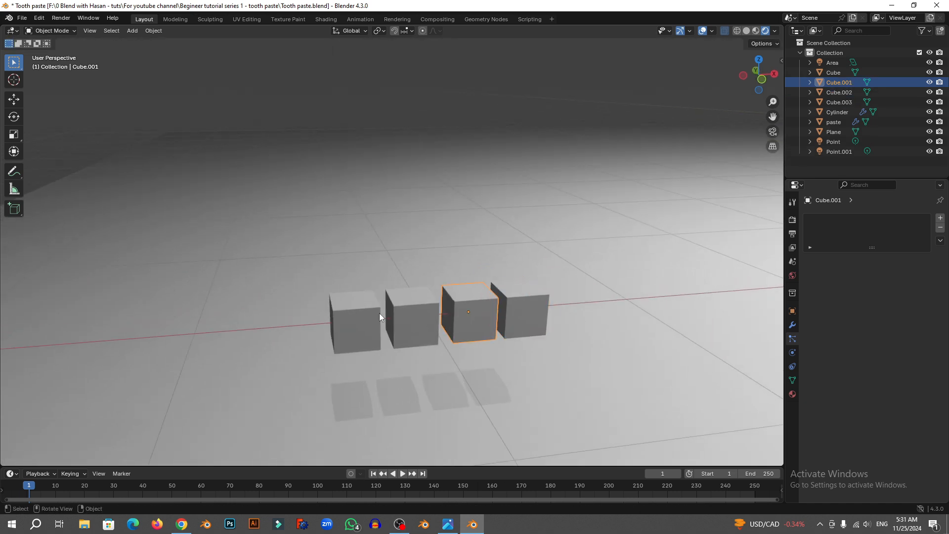
click(342, 324)
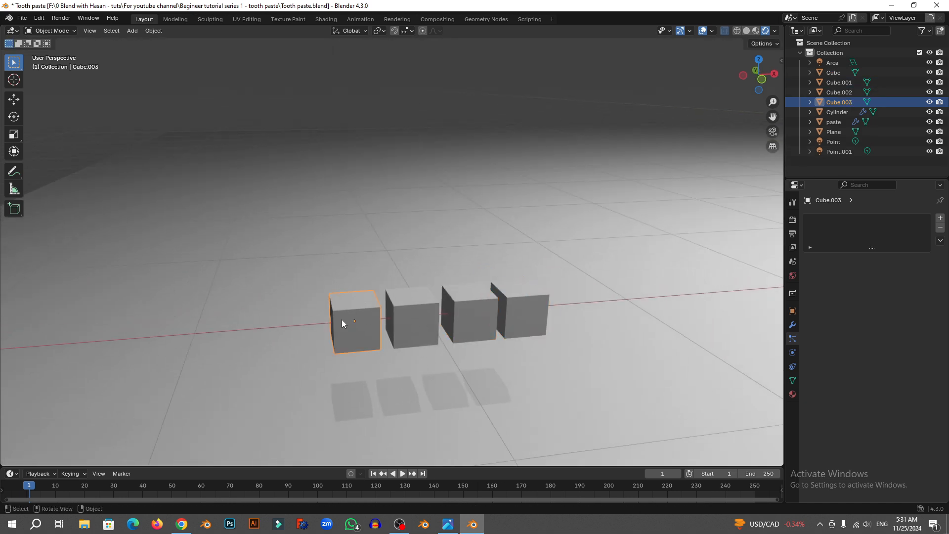
shift+click(419, 310)
shift+click(464, 308)
shift+click(527, 296)
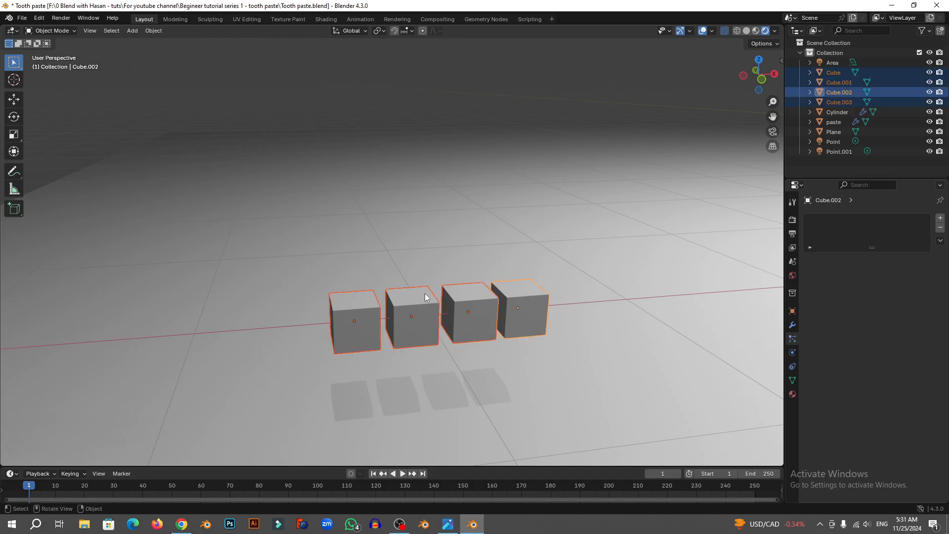
key(m)
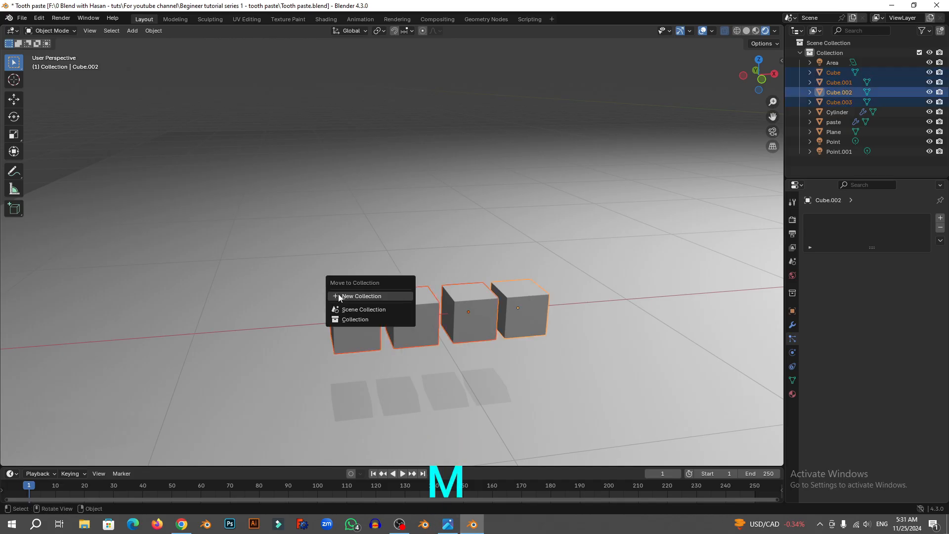
click(360, 297)
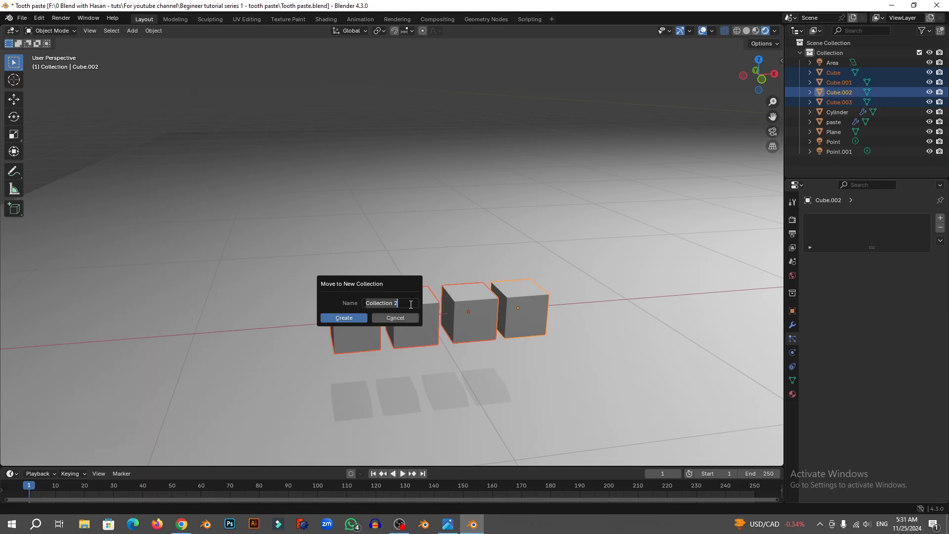
text(Ices)
text(particles)
key(Return)
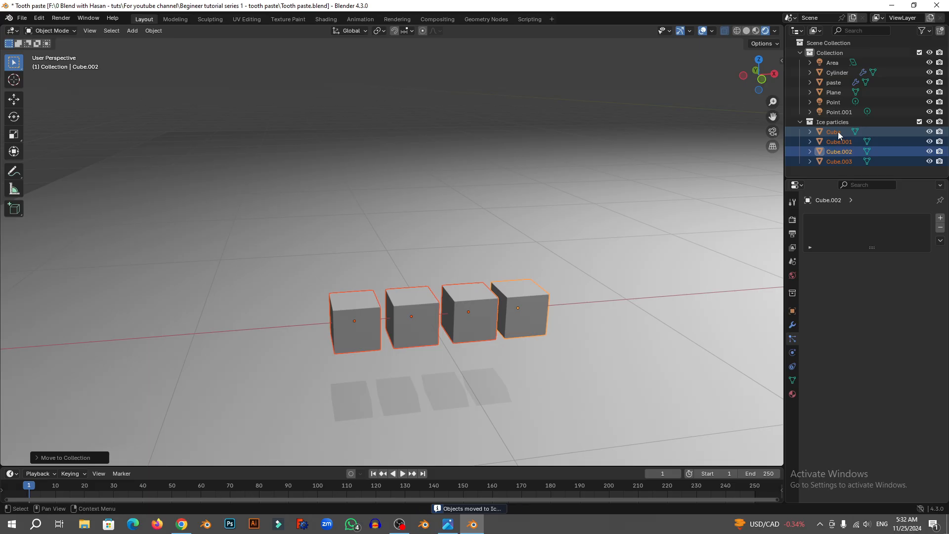
Create a new material on the end cube, Cube.003, and name it Ice 1.
click(424, 317)
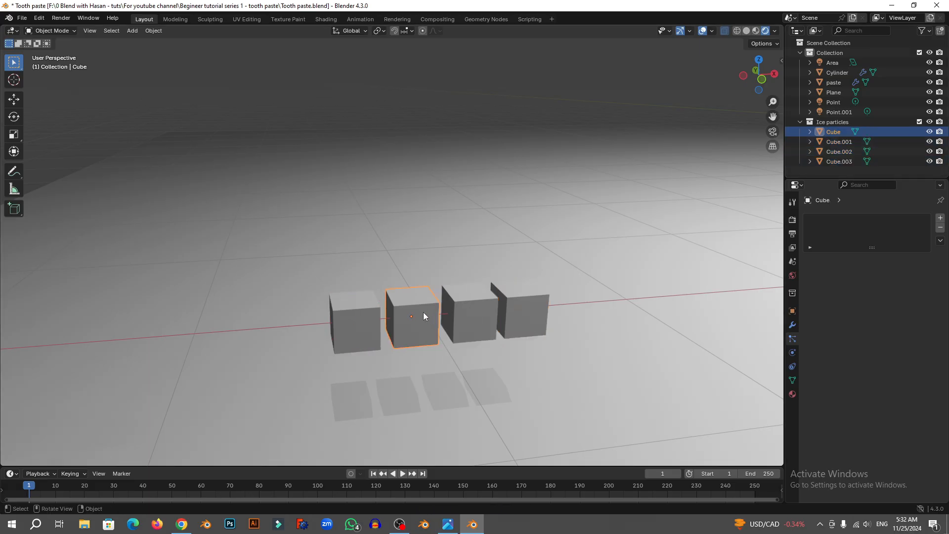
click(358, 316)
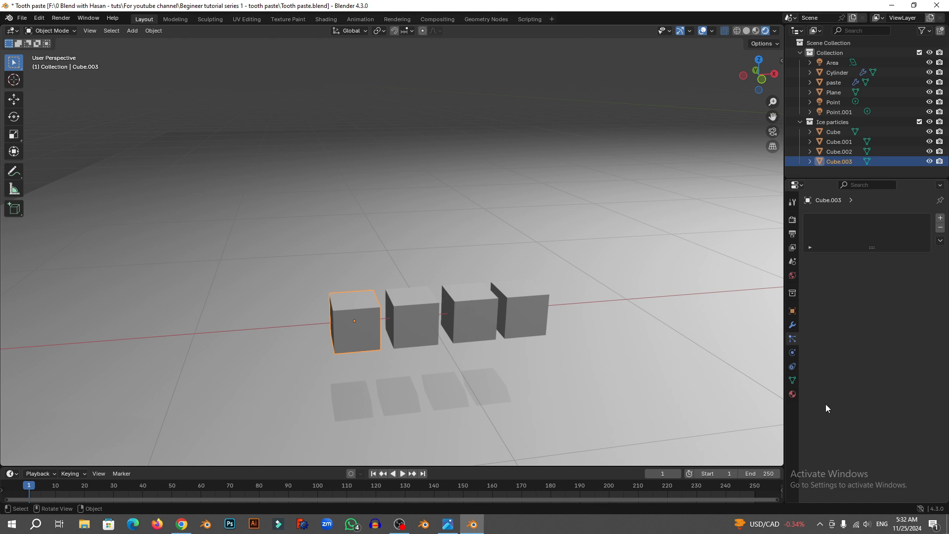
click(793, 394)
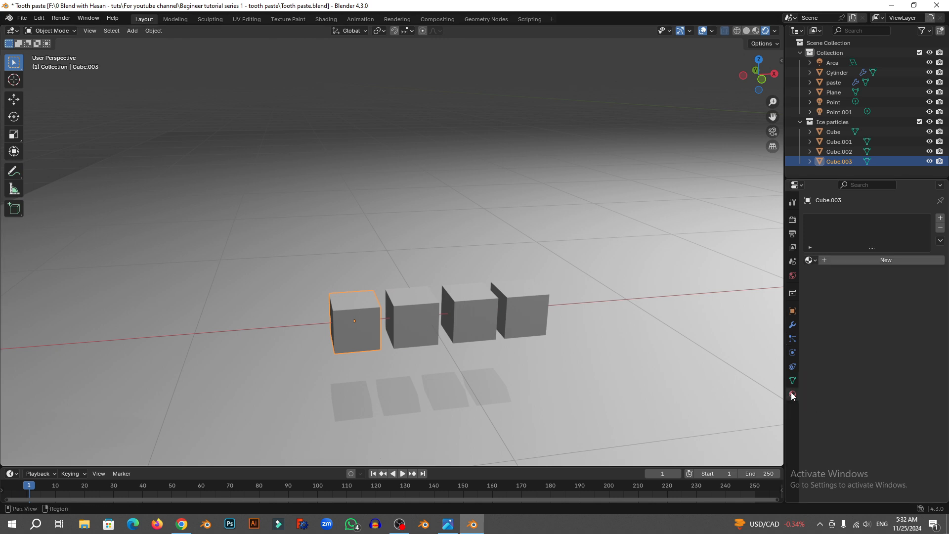
click(836, 261)
double_click(851, 223)
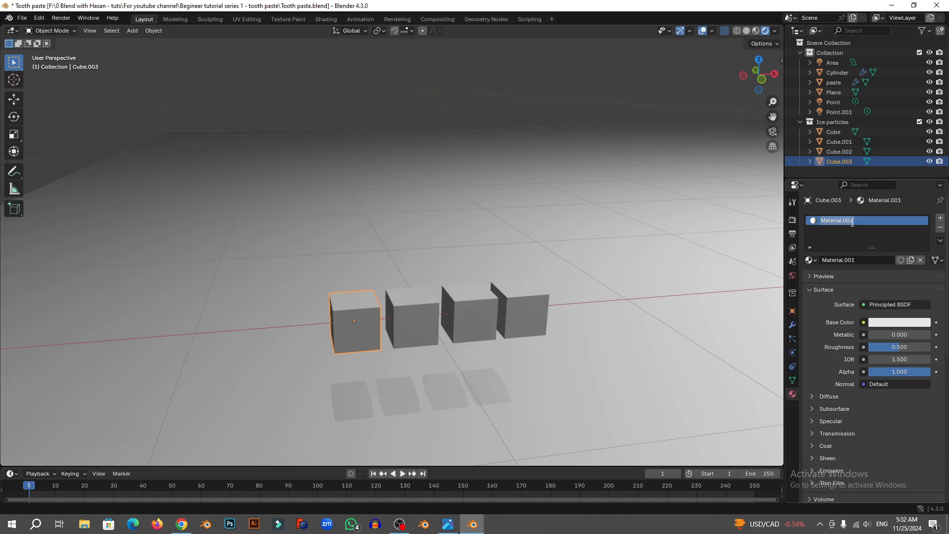
text(Ice 1)
key(Return)
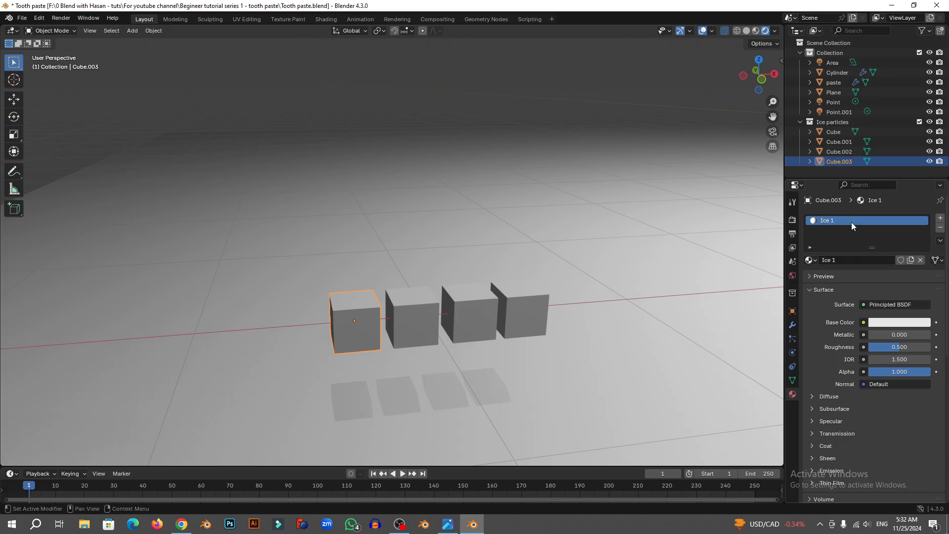
Set the Ice 1 material's base color to a pale lavender blue, about #B1B6E7.
click(899, 322)
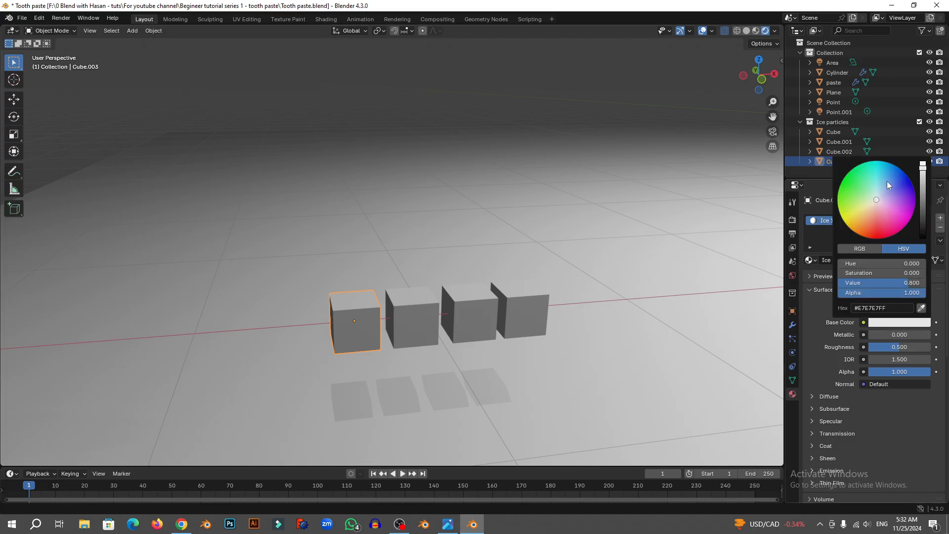
click(905, 173)
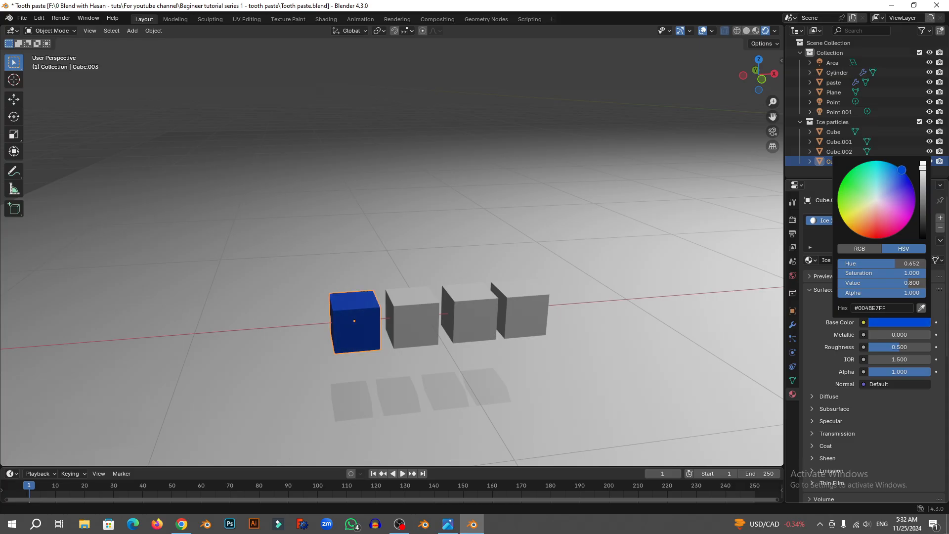
drag(905, 173, 882, 194)
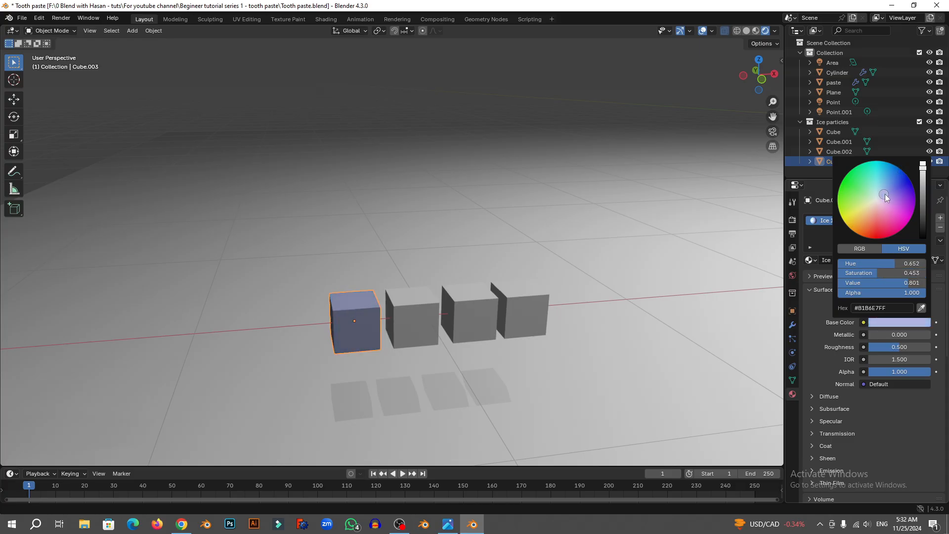
Lower the Ice 1 material's roughness to 0.272 and apply smooth shading to its cube.
scroll(379, 322, up, 5)
shift+middle_drag(442, 224, 456, 209)
mouse_move(883, 347)
mouse_down()
mouse_move(860, 346)
mouse_move(885, 346)
mouse_up()
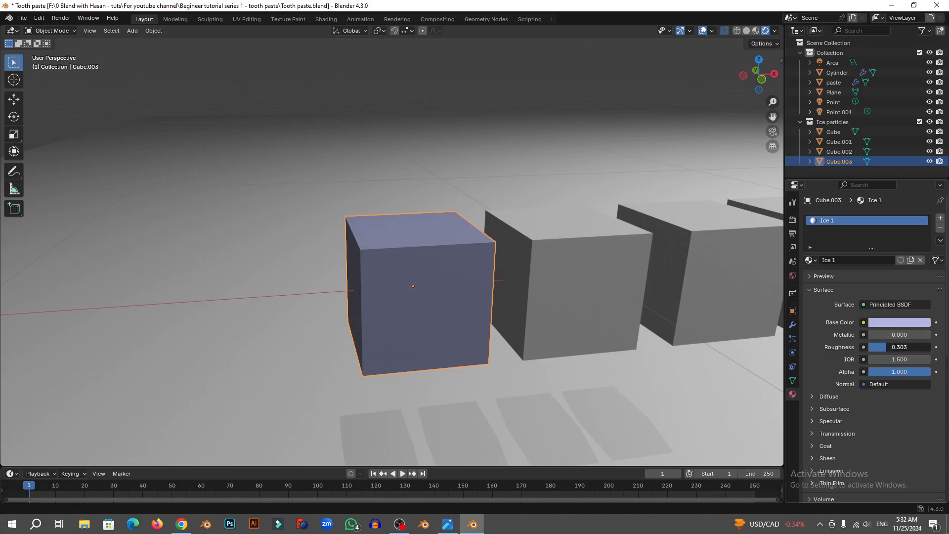
right_click(384, 268)
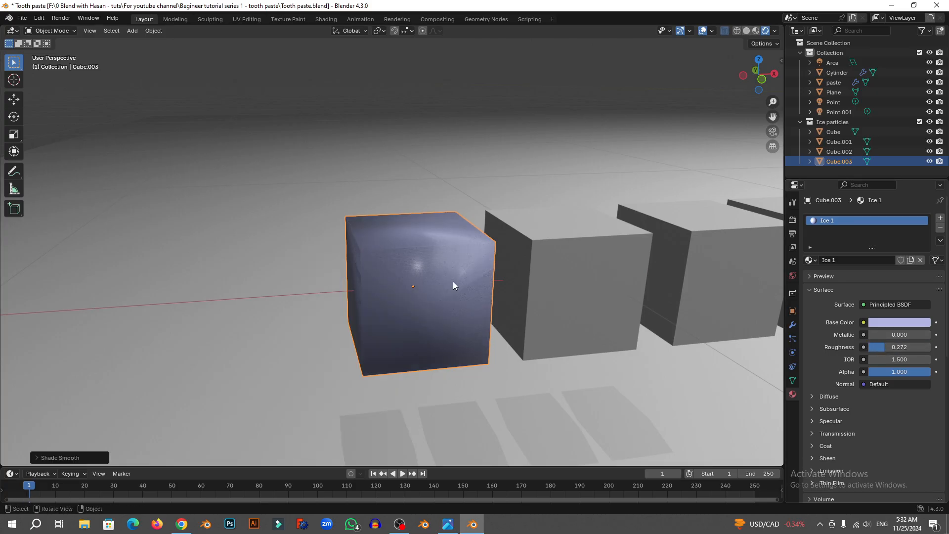
middle_drag(454, 286, 471, 289)
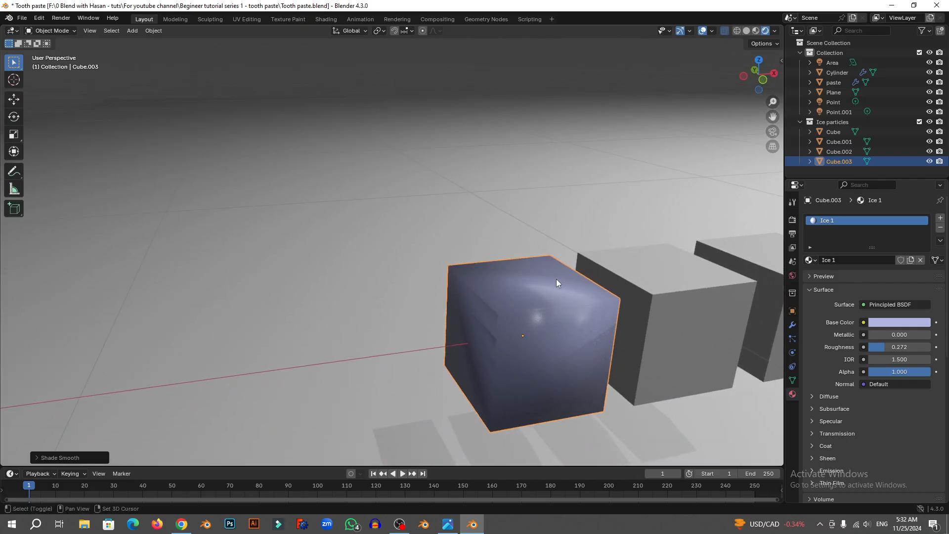
Assign the Ice 1 material to the cube next to the lavender one, make it a single-user copy, and rename the copy Ice 2.
shift+middle_drag(556, 278, 504, 296)
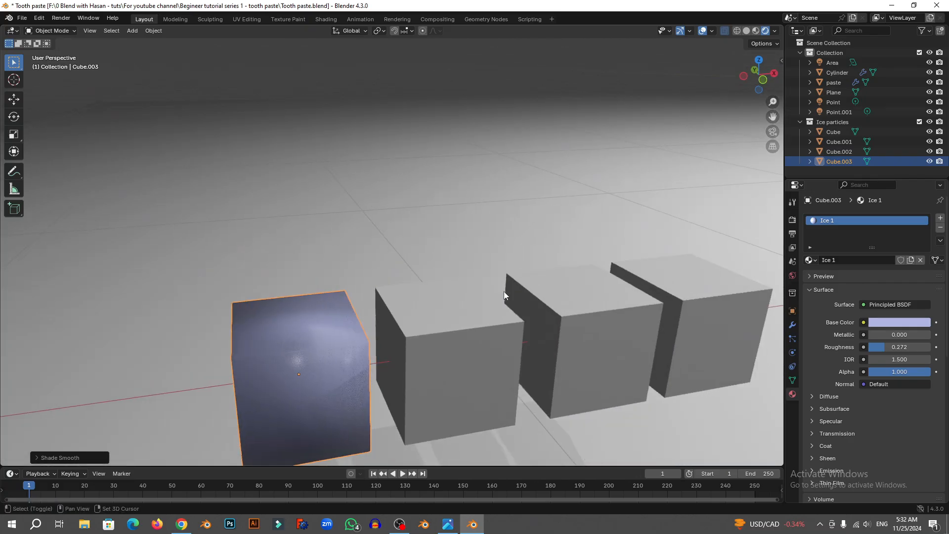
click(451, 322)
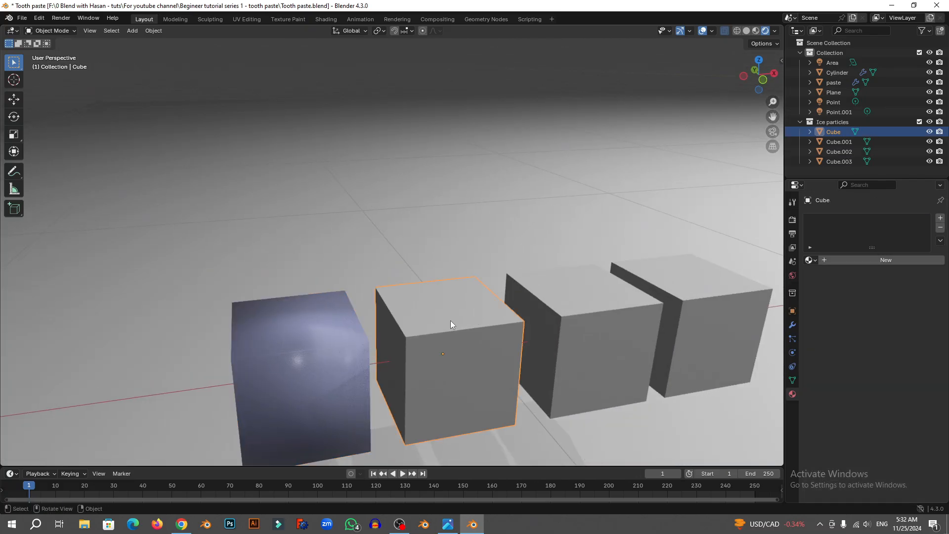
click(809, 259)
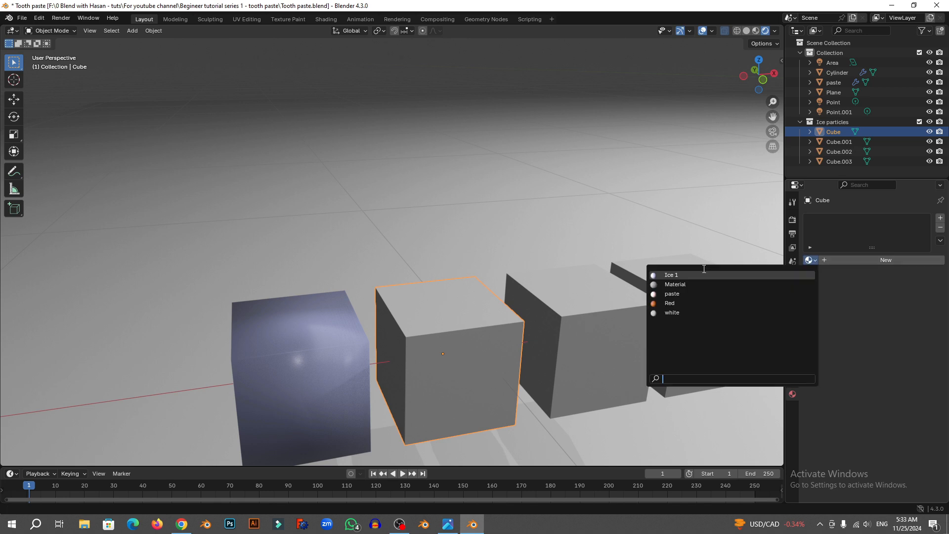
click(686, 275)
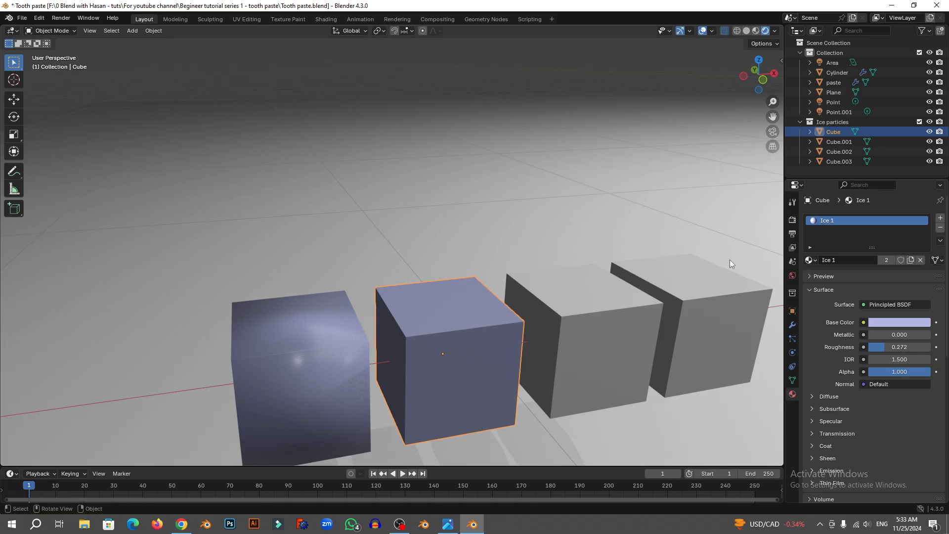
click(913, 259)
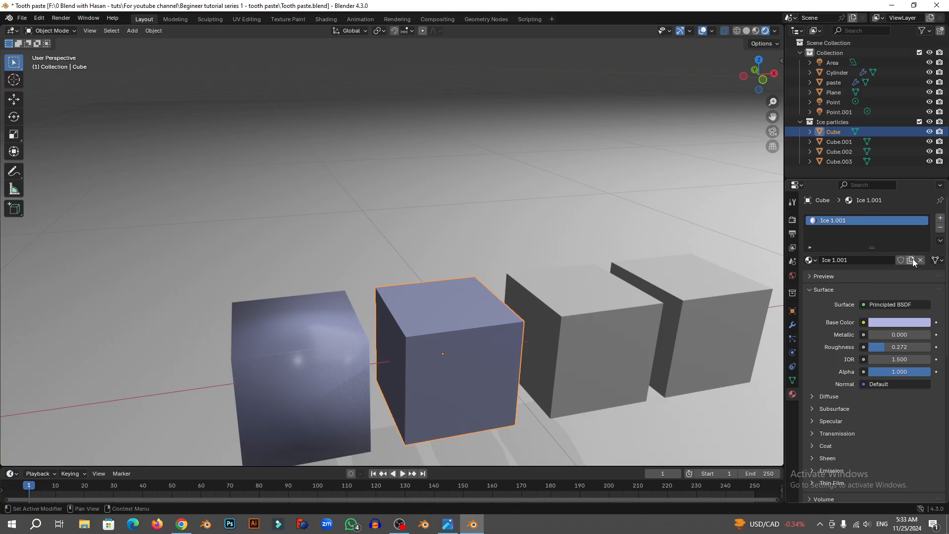
double_click(838, 220)
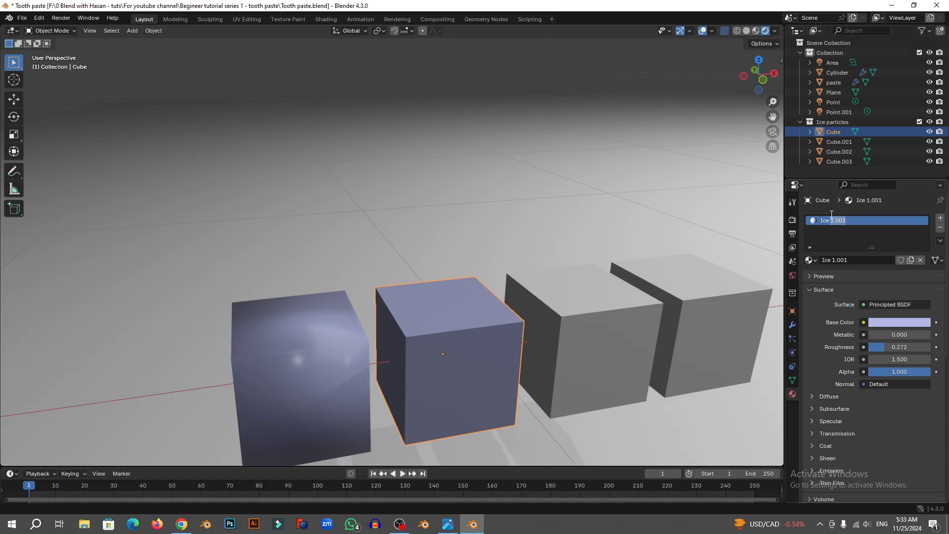
text(2)
key(Return)
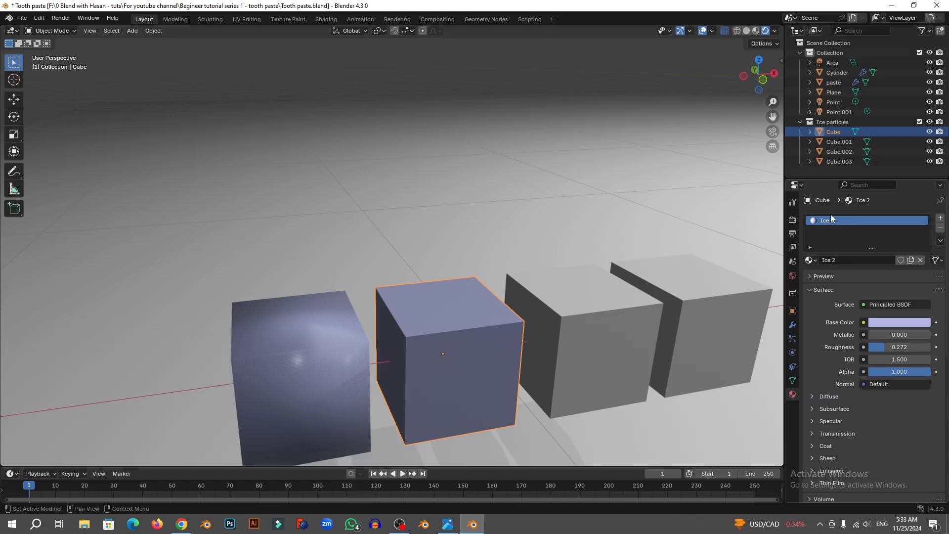
Give Ice 2 a light green base color, about #9DE786, with metallic 0.827 and roughness 0.437, and shade its cube smooth.
click(909, 322)
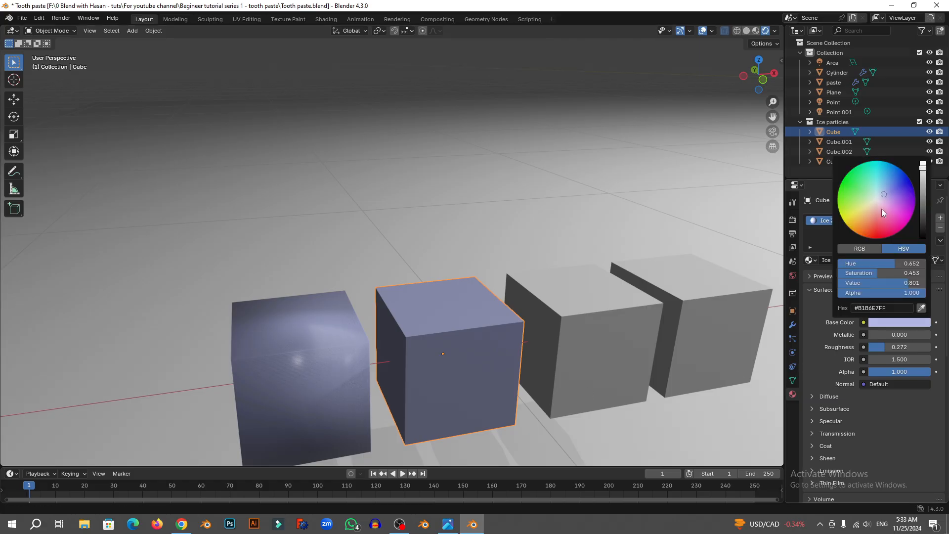
drag(878, 206, 872, 204)
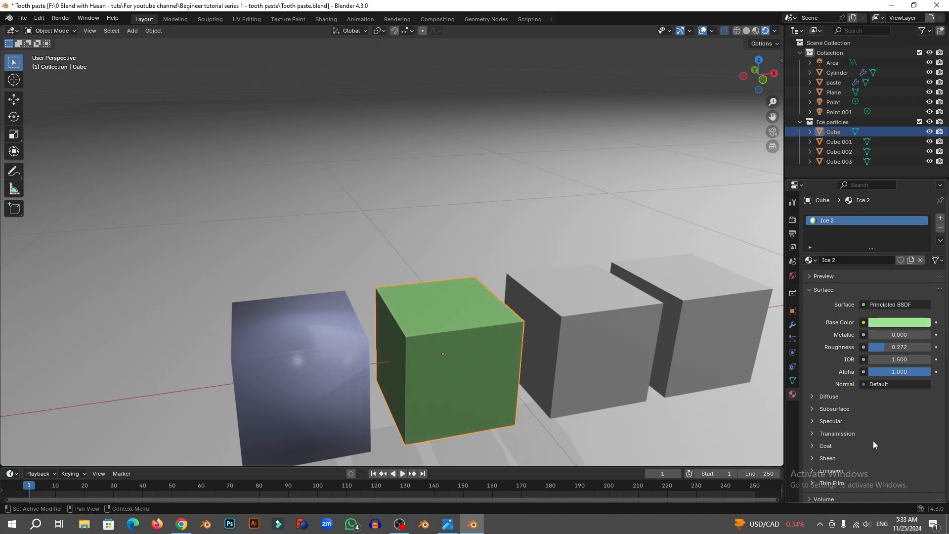
mouse_move(879, 335)
mouse_down()
mouse_move(920, 335)
mouse_move(894, 347)
mouse_up()
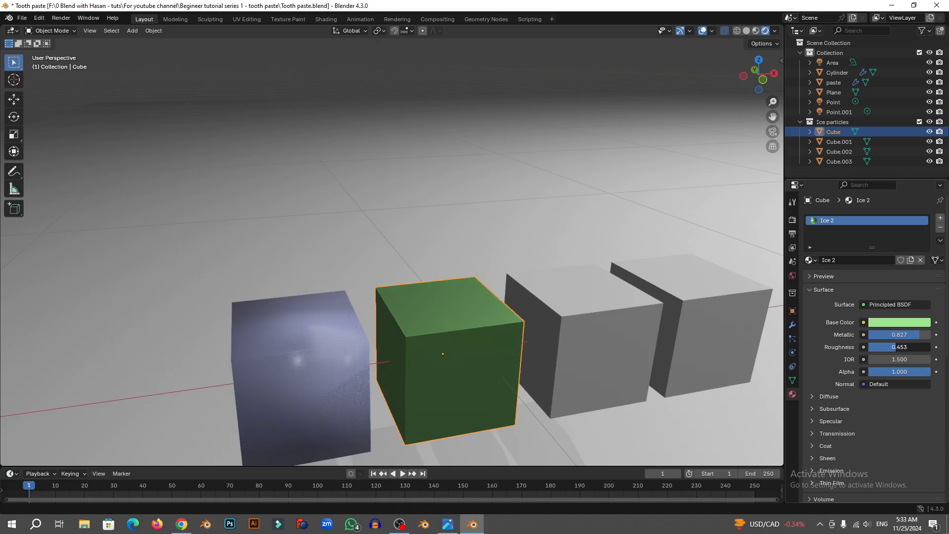
right_click(483, 334)
click(482, 320)
Assign the Ice 2 material to Cube.001, make it a single-user copy, and rename the copy Ice 3.
shift+middle_drag(568, 379, 371, 355)
click(370, 271)
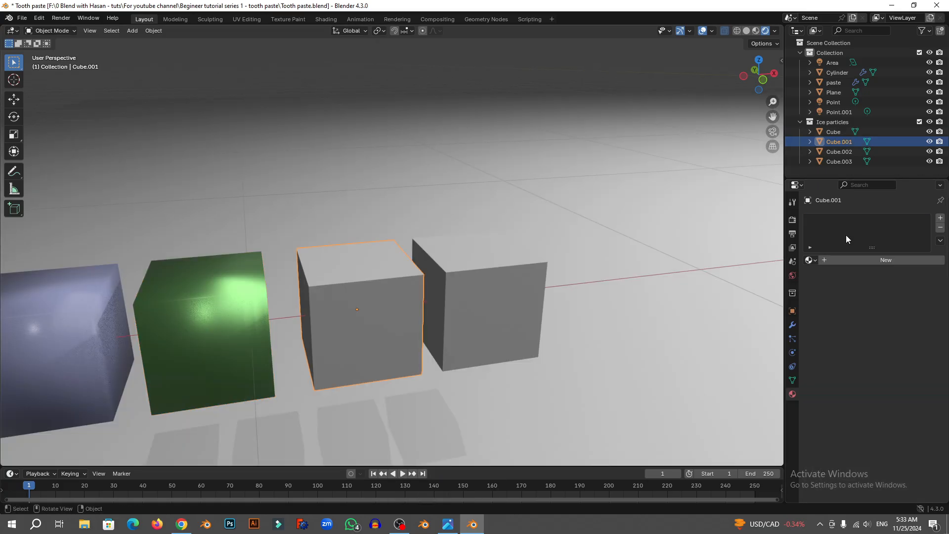
click(810, 260)
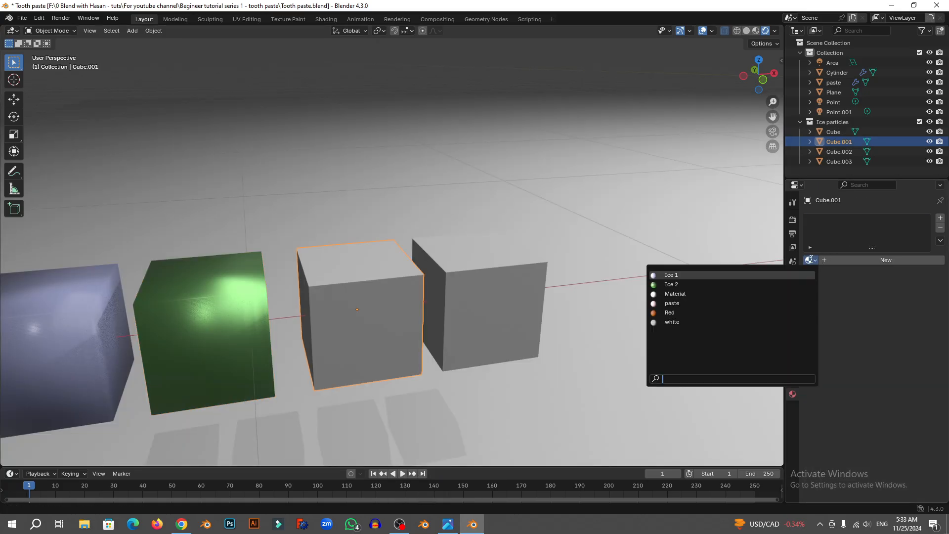
click(707, 285)
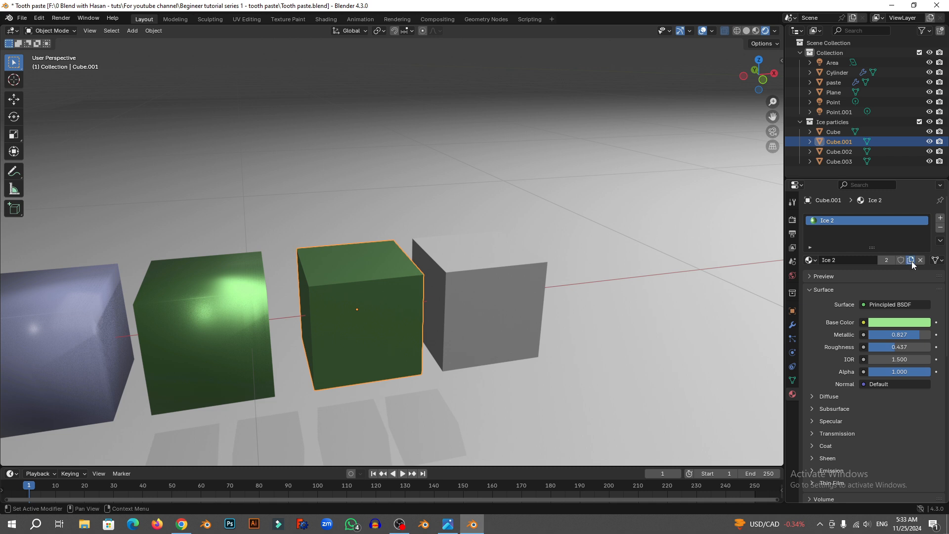
click(911, 260)
double_click(831, 220)
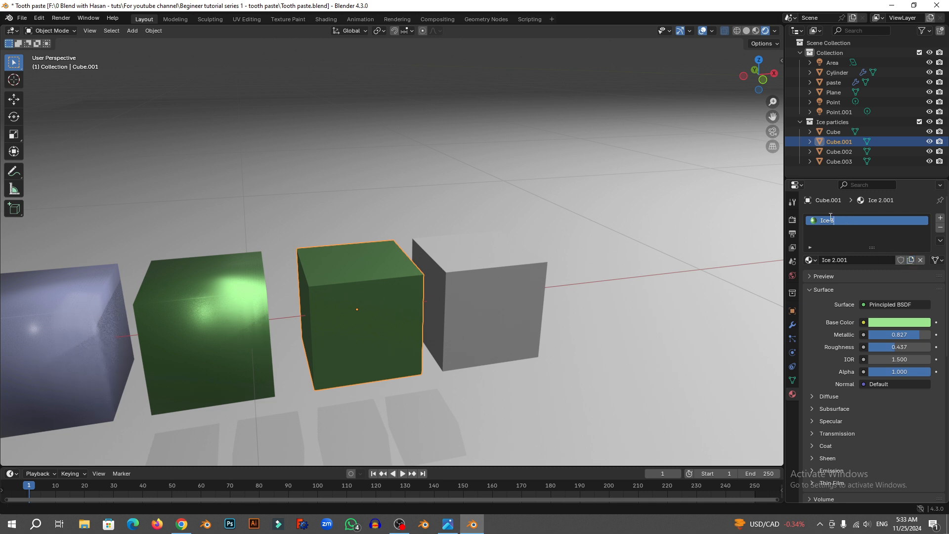
key(Return)
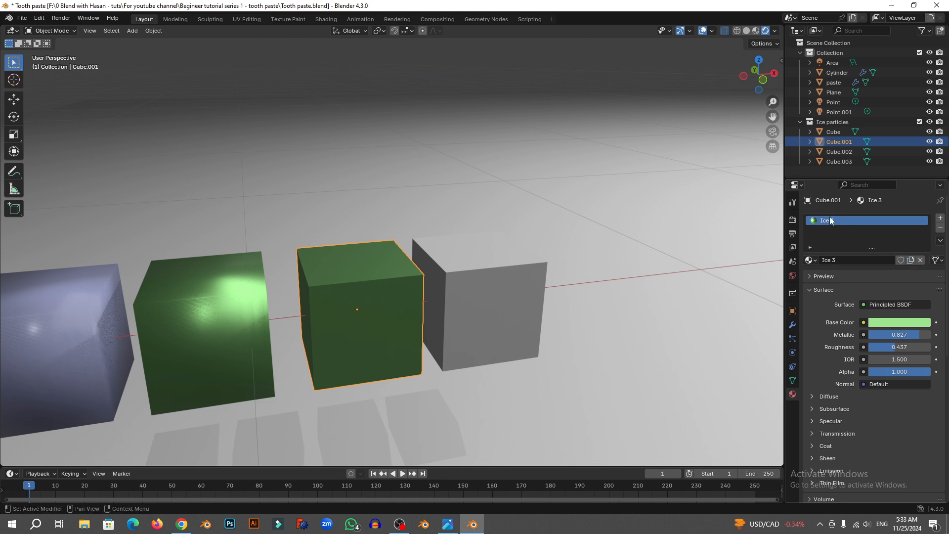
Set the Ice 3 material to a soft pink-violet base color, about #E789E7, with metallic 0 and roughness 0.327.
click(899, 323)
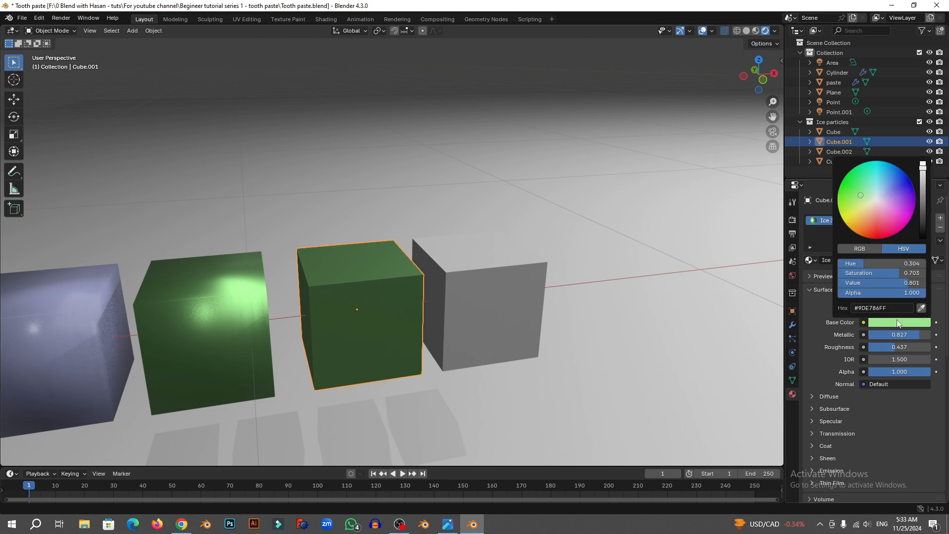
click(906, 226)
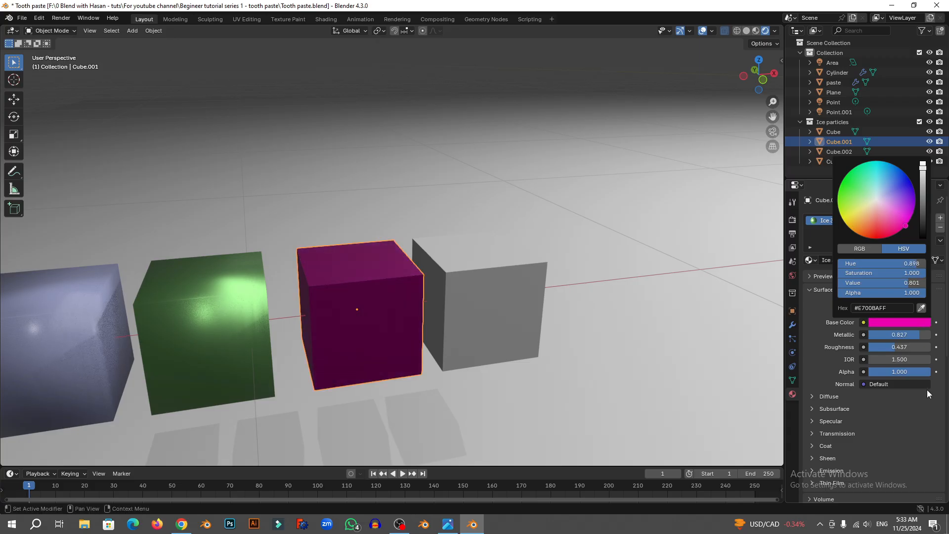
drag(910, 338, 888, 347)
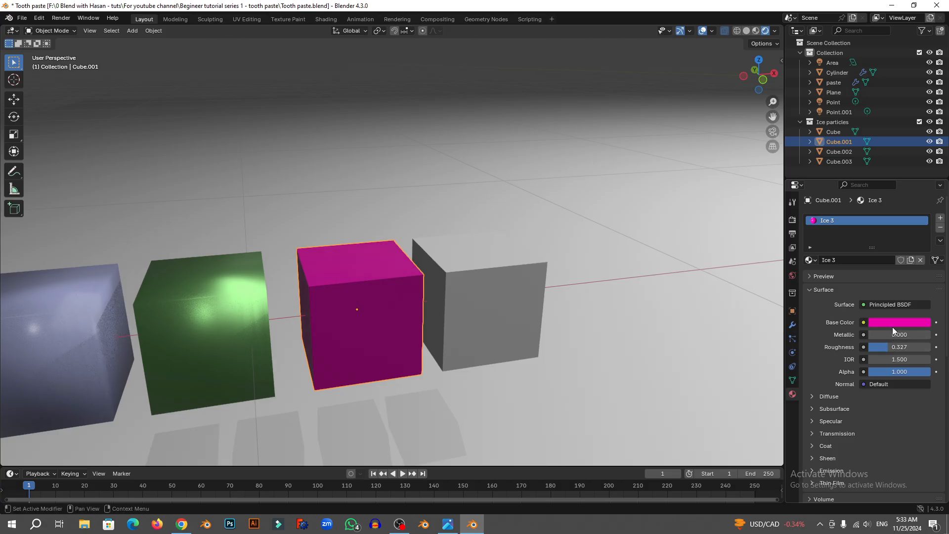
click(896, 324)
drag(898, 224, 893, 211)
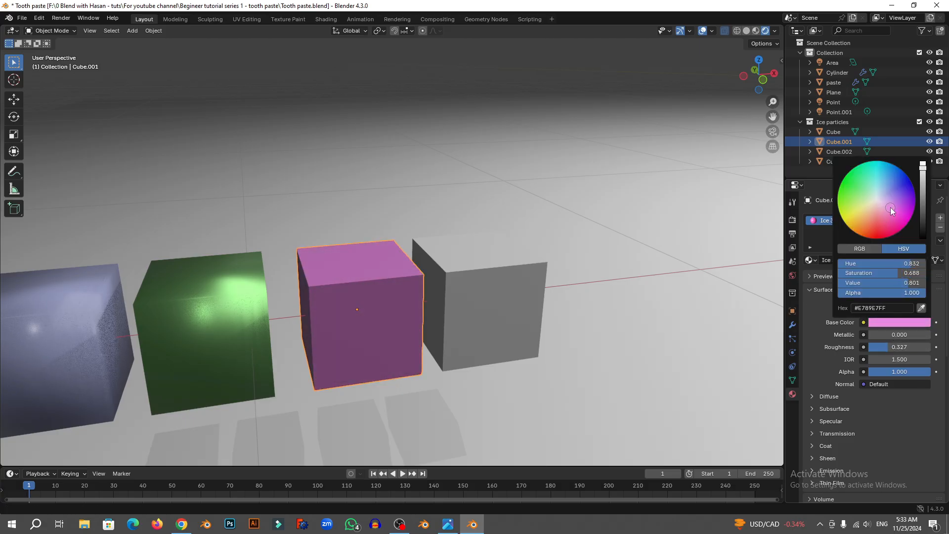
Assign the Ice 1 material to Cube.002, make it a single-user copy, and rename the copy Ice 4.
click(486, 252)
click(809, 261)
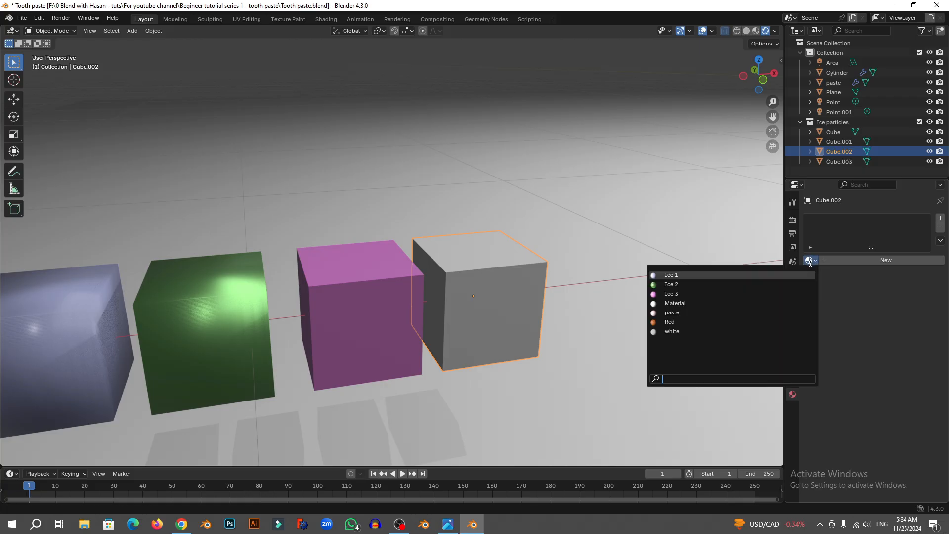
click(692, 273)
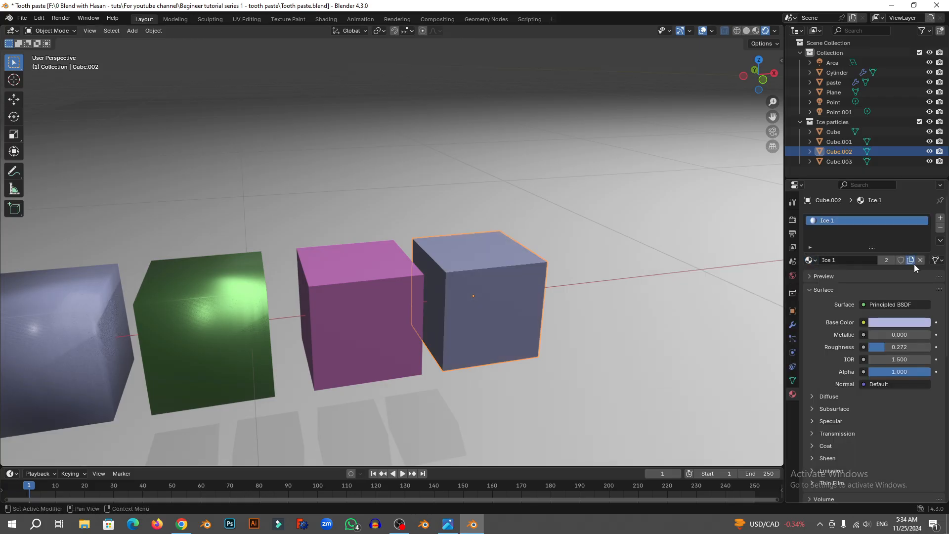
click(913, 262)
double_click(862, 225)
drag(861, 224, 830, 212)
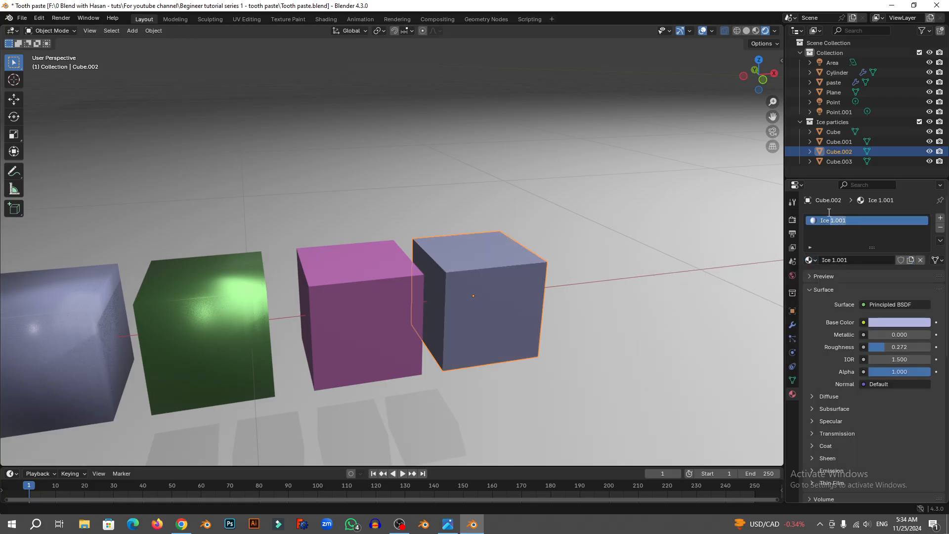
key(Return)
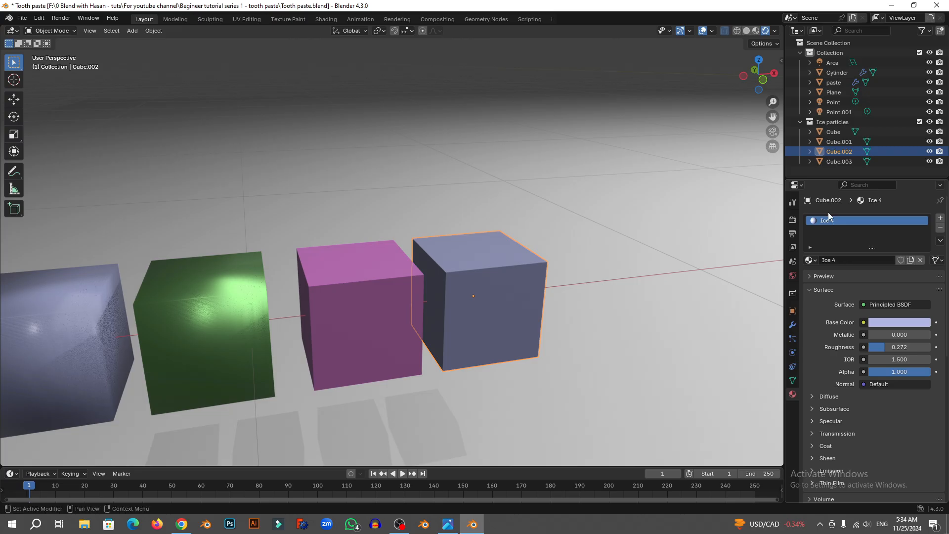
Set the Ice 4 material's base color to pure white (#FFFFFF), with metallic 0.457 and roughness 0.209.
click(880, 322)
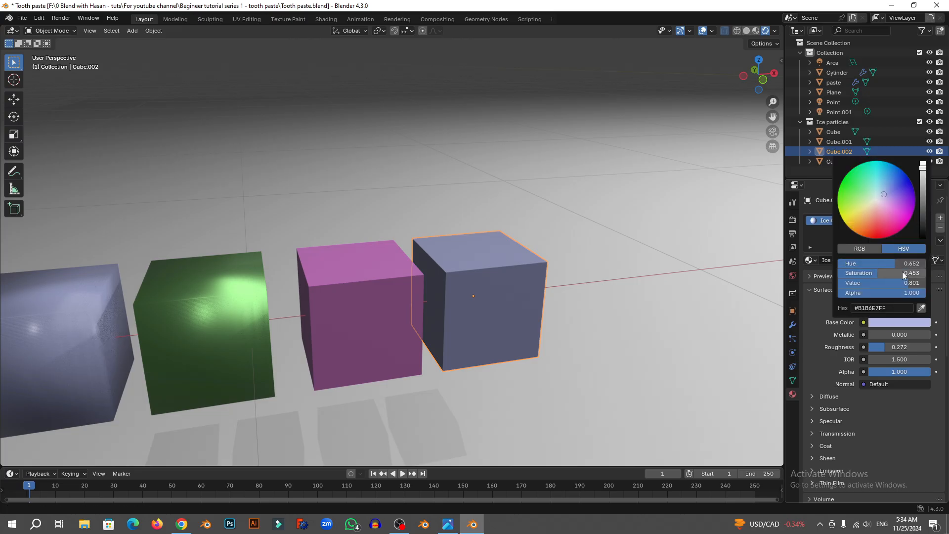
drag(903, 271, 863, 273)
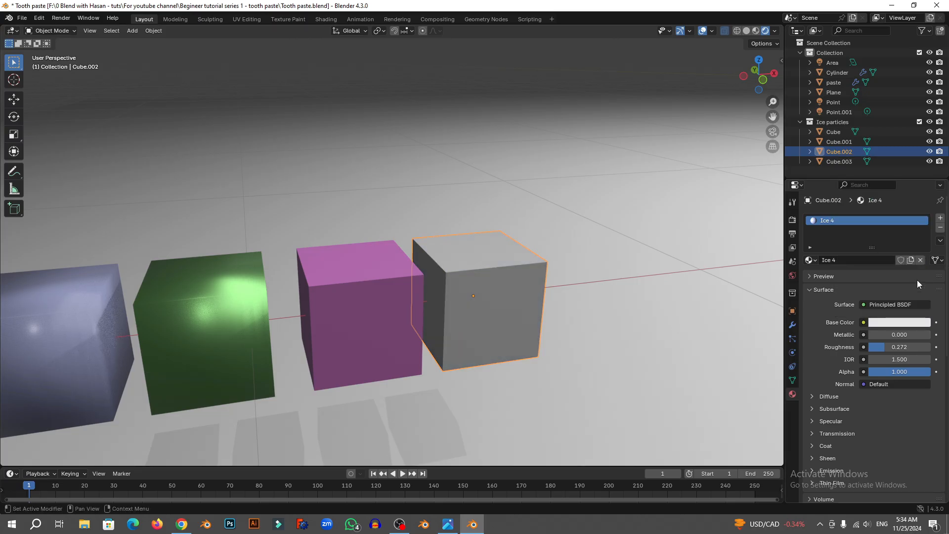
click(907, 324)
drag(924, 171, 923, 162)
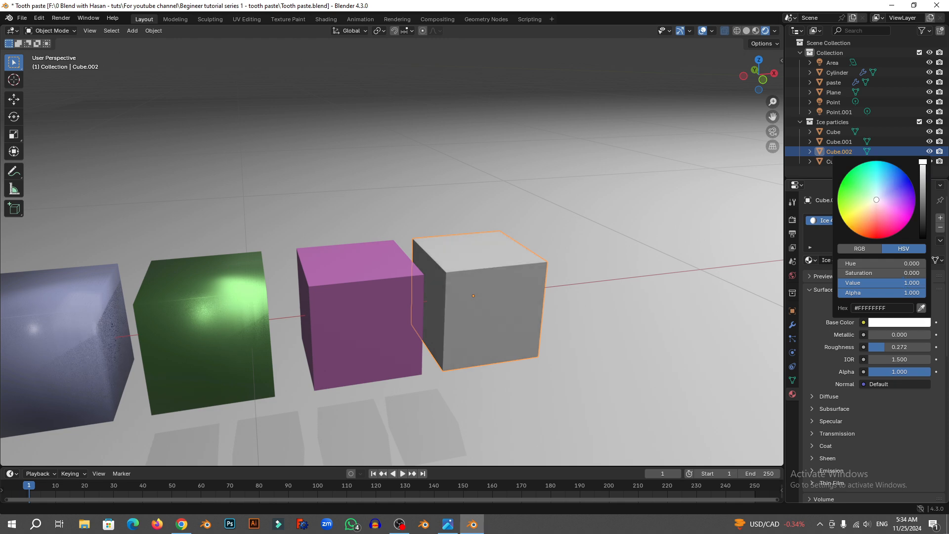
mouse_move(890, 335)
mouse_down()
mouse_move(915, 335)
mouse_move(893, 347)
mouse_up()
Set Ice particles as the instance collection rendered by the paste strand's particle system.
scroll(397, 316, down, 15)
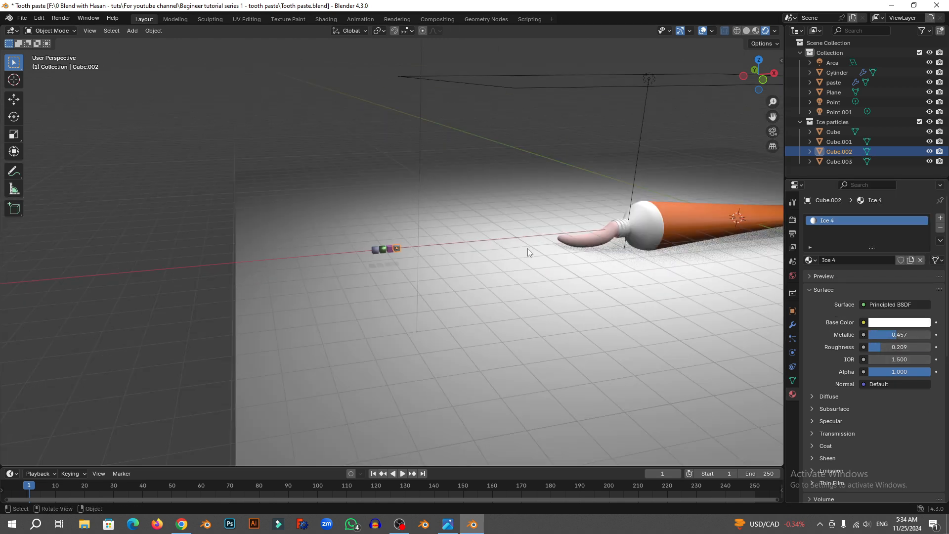
shift+middle_drag(527, 248, 396, 262)
scroll(464, 261, up, 4)
scroll(465, 261, down, 2)
scroll(415, 292, up, 8)
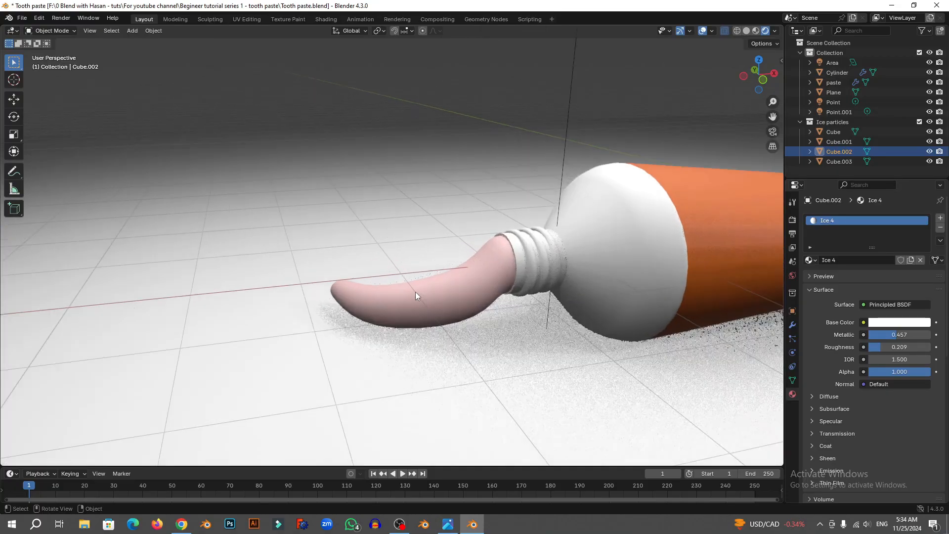
click(534, 303)
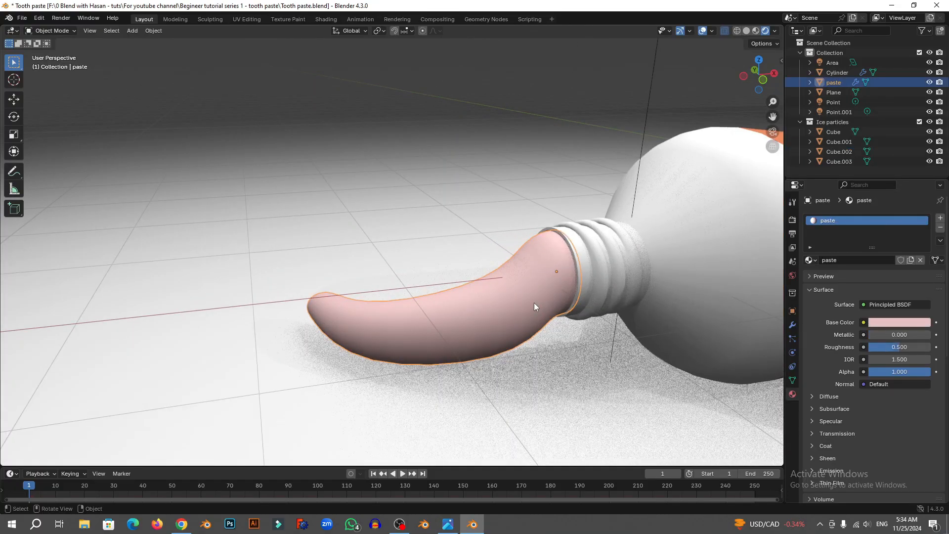
click(793, 339)
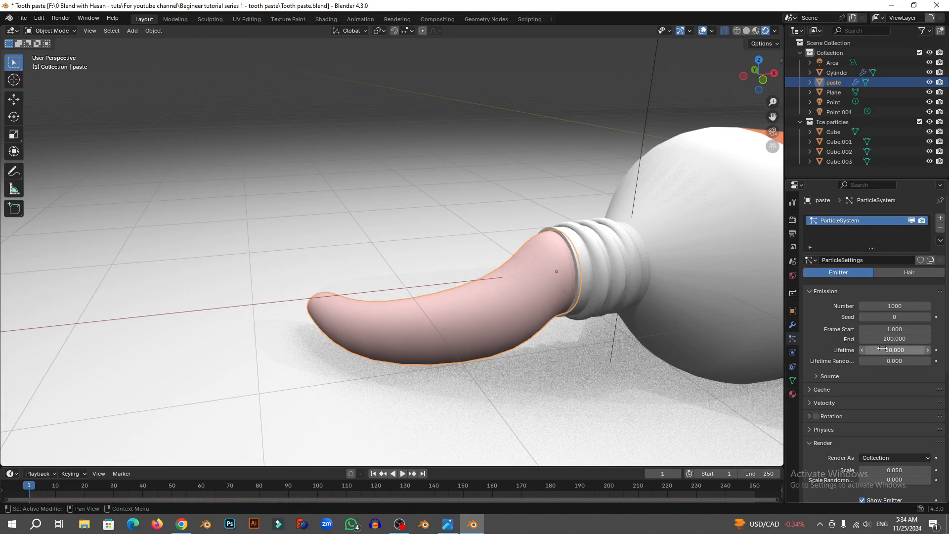
scroll(883, 348, down, 8)
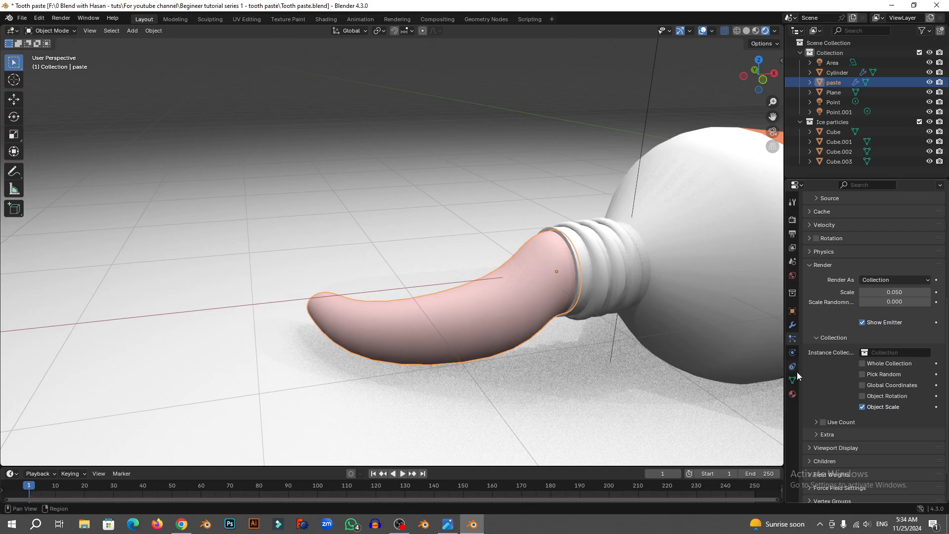
click(809, 266)
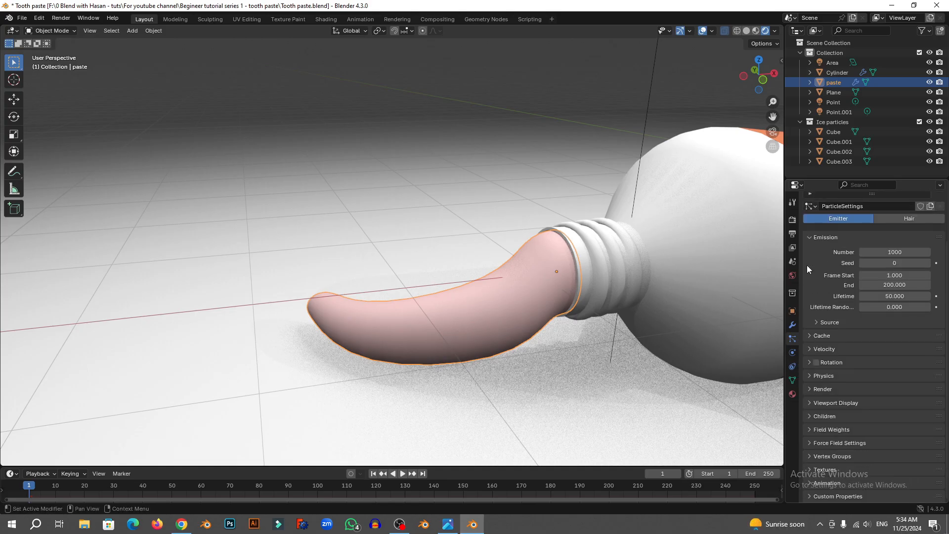
click(810, 390)
scroll(850, 393, down, 4)
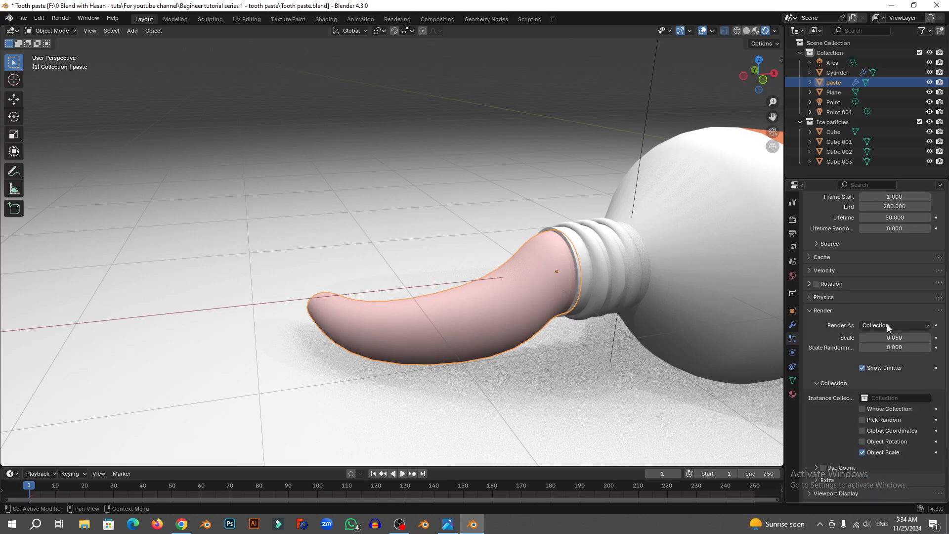
scroll(870, 390, down, 3)
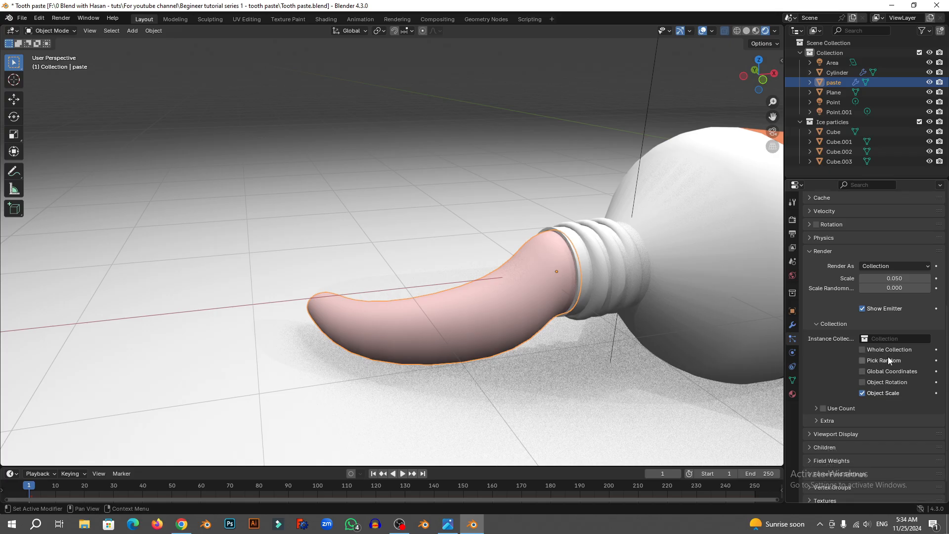
click(903, 338)
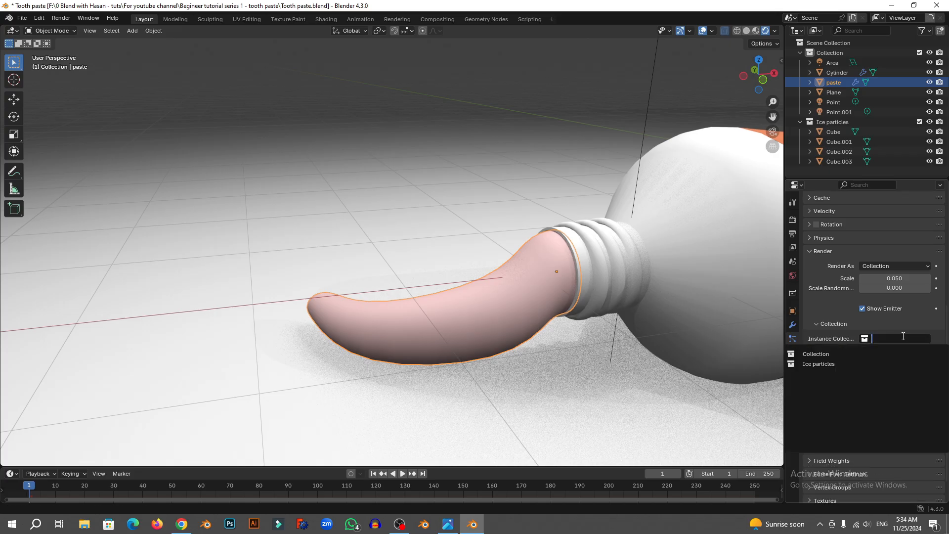
click(824, 366)
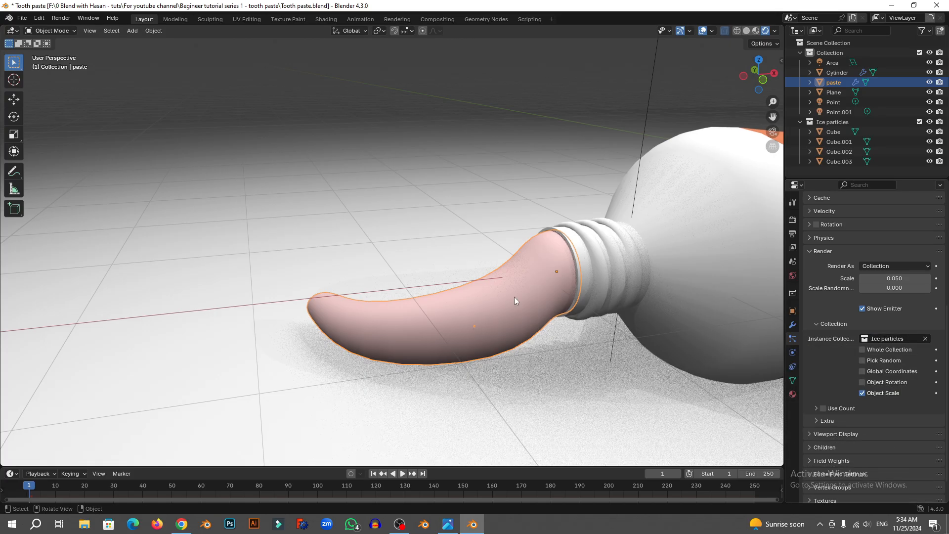
Examine the paste strand up close to check the size and visibility of its ice-cube particles.
middle_drag(521, 303, 443, 283)
scroll(515, 293, up, 3)
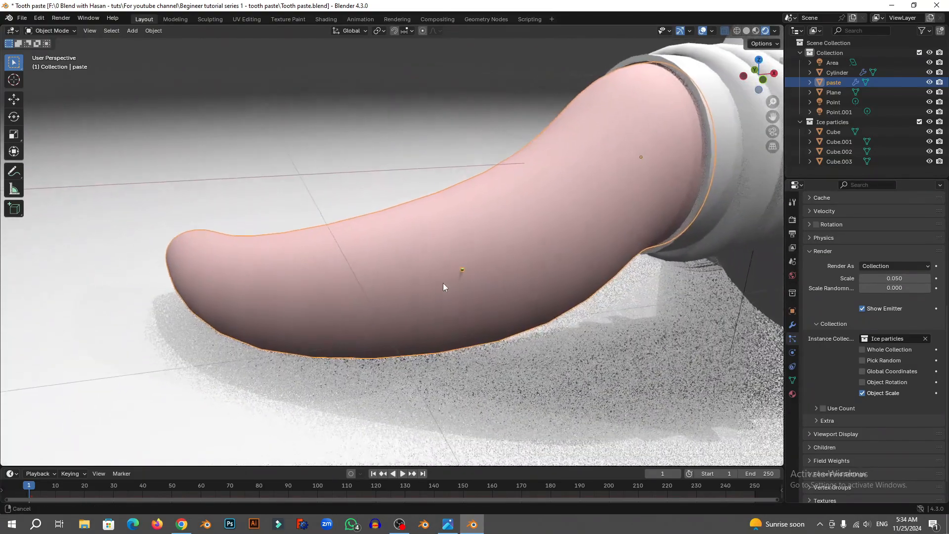
scroll(499, 311, up, 4)
scroll(564, 306, down, 7)
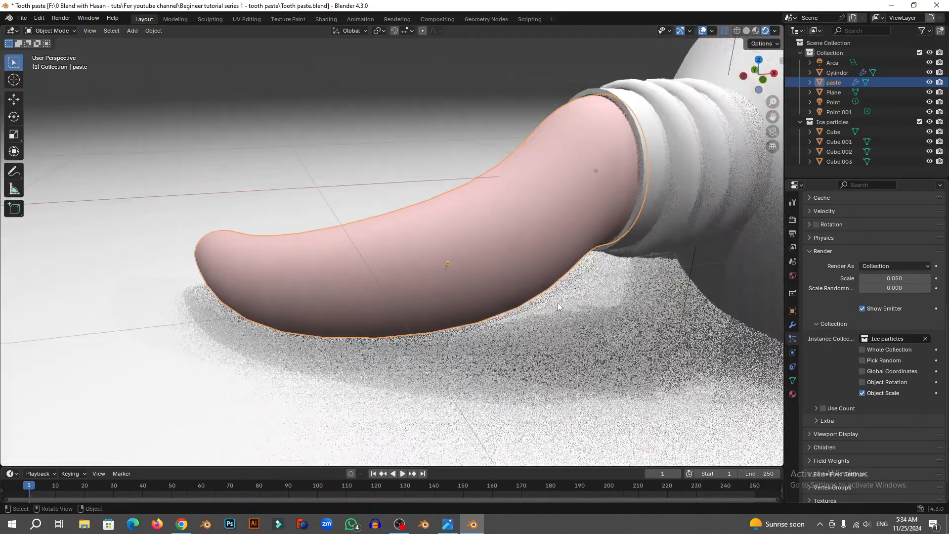
middle_drag(521, 276, 474, 303)
scroll(906, 290, up, 2)
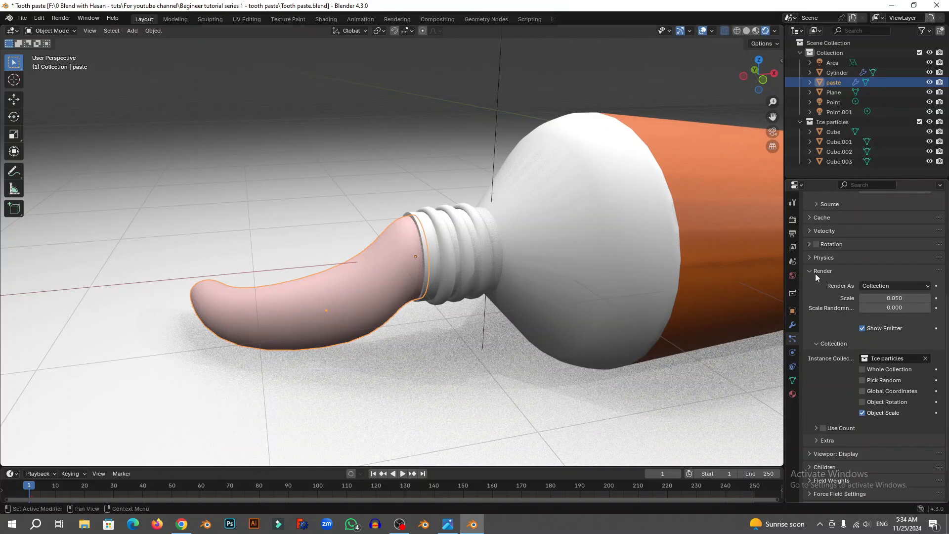
Select all four cubes of the Ice particles collection and scale them up to about 4.43 times their size.
scroll(283, 316, down, 12)
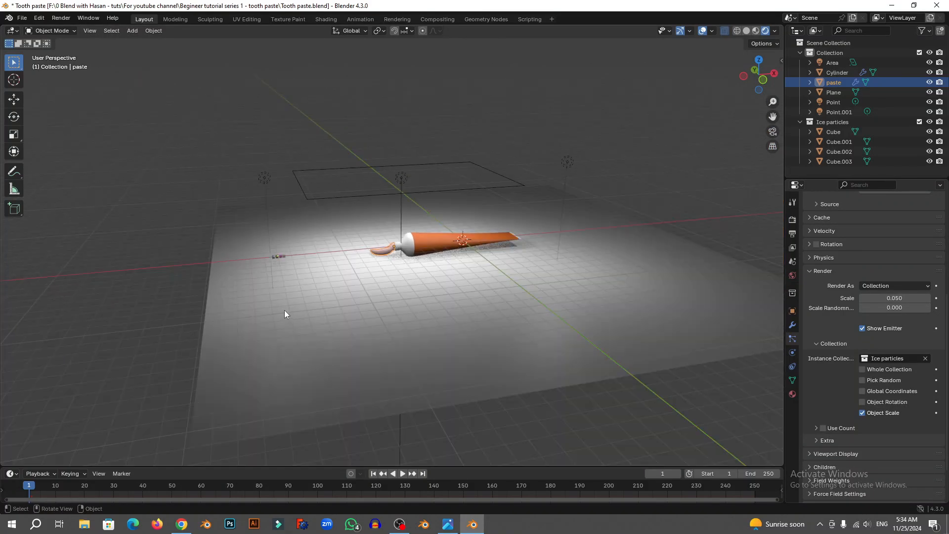
shift+middle_drag(284, 310, 371, 288)
scroll(408, 247, up, 5)
scroll(409, 248, up, 3)
shift+middle_drag(301, 221, 351, 254)
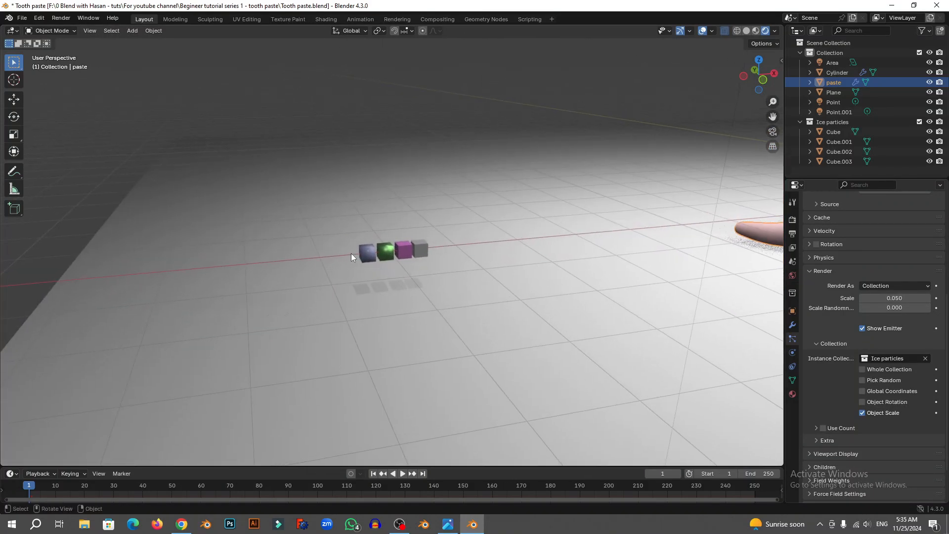
scroll(353, 257, up, 4)
click(353, 257)
shift+click(366, 256)
shift+click(411, 257)
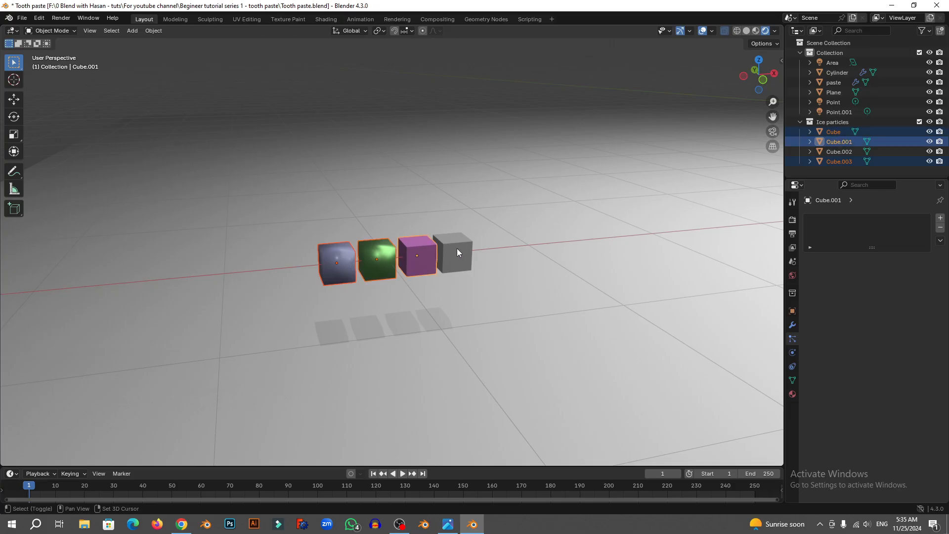
shift+click(452, 249)
scroll(447, 253, down, 7)
scroll(447, 253, down, 2)
key(s)
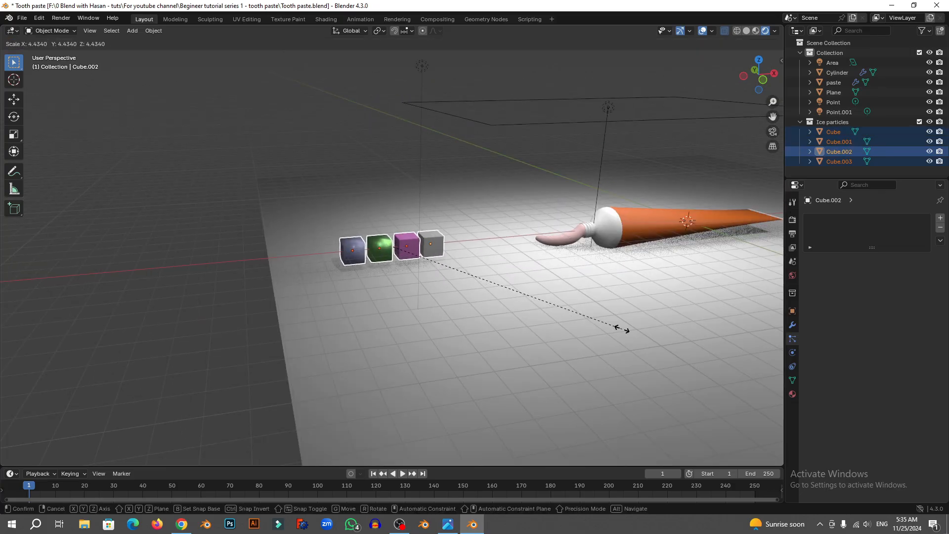
click(621, 328)
Move the four cubes in the negative X direction beyond the floor plane's edge and enlarge them further.
key(g)
key(x)
click(377, 396)
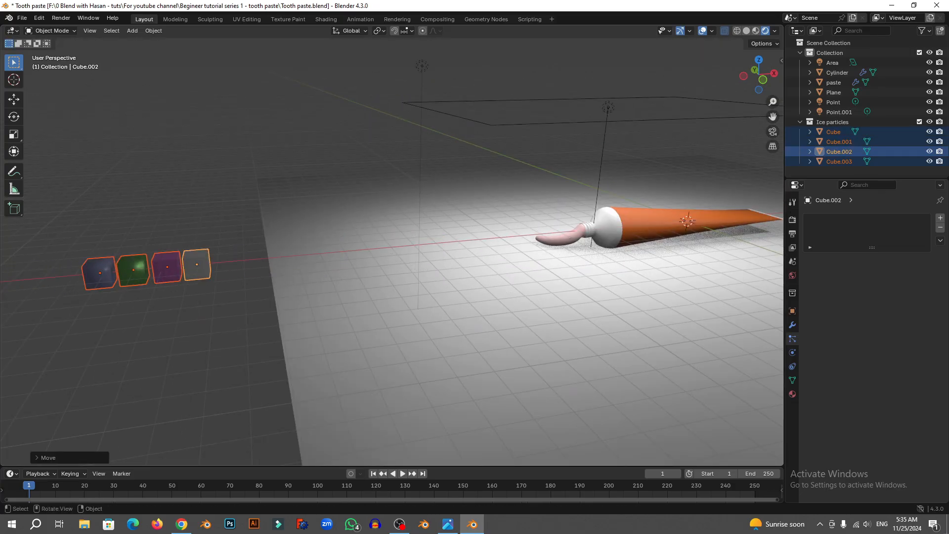
key(s)
click(564, 384)
key(g)
key(x)
click(437, 354)
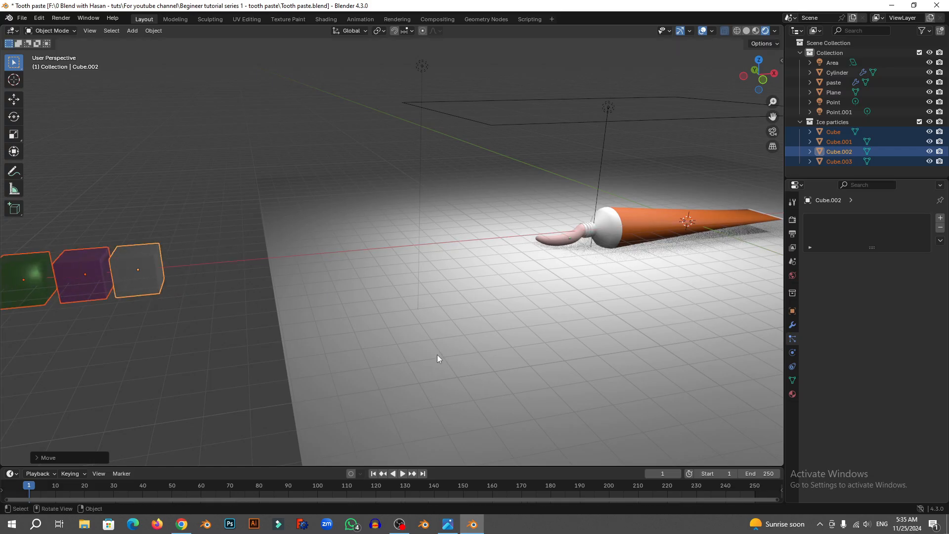
key(s)
click(272, 333)
click(272, 332)
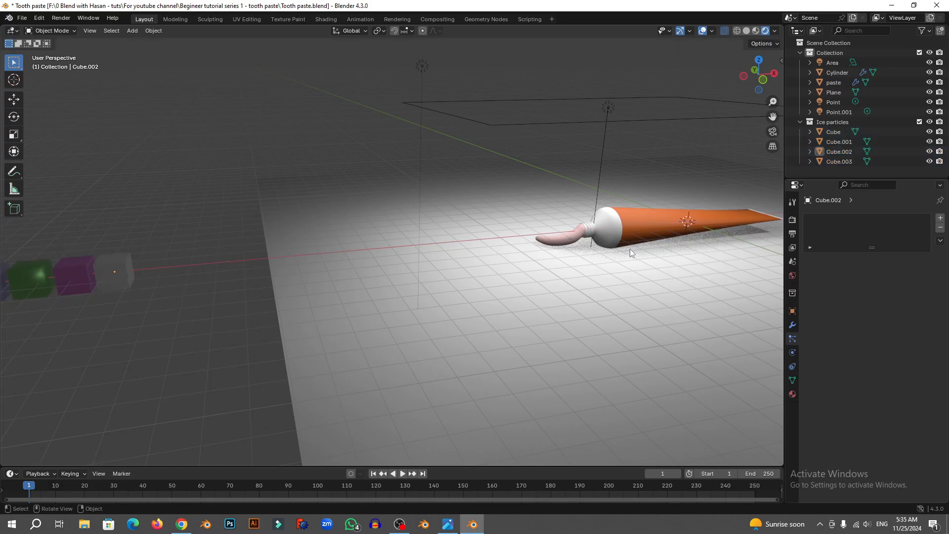
Set the paste strand's particle render scale to 0.090 and its scale randomness to 1.000.
scroll(630, 249, up, 4)
shift+middle_drag(630, 248, 330, 334)
scroll(475, 355, up, 3)
shift+middle_drag(475, 355, 426, 300)
click(421, 308)
scroll(438, 315, up, 4)
scroll(924, 355, down, 6)
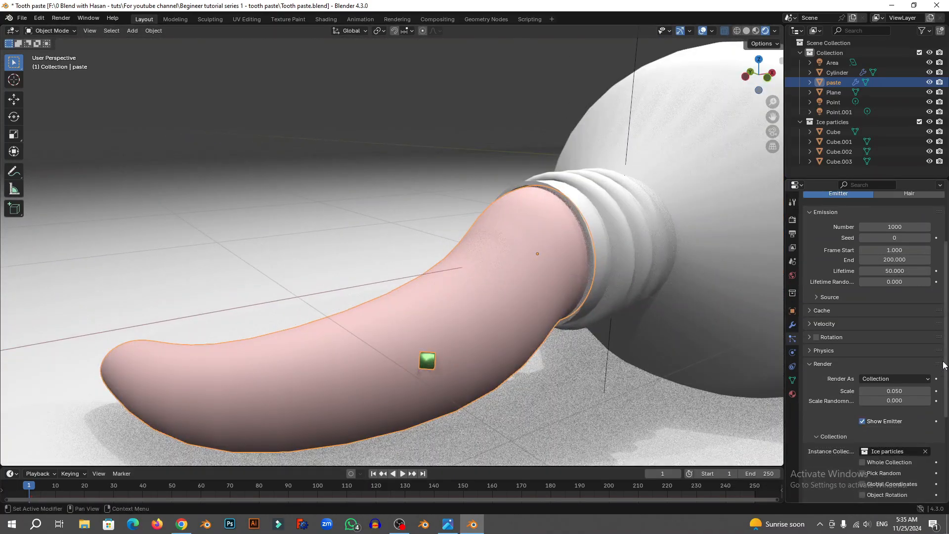
drag(911, 328, 927, 342)
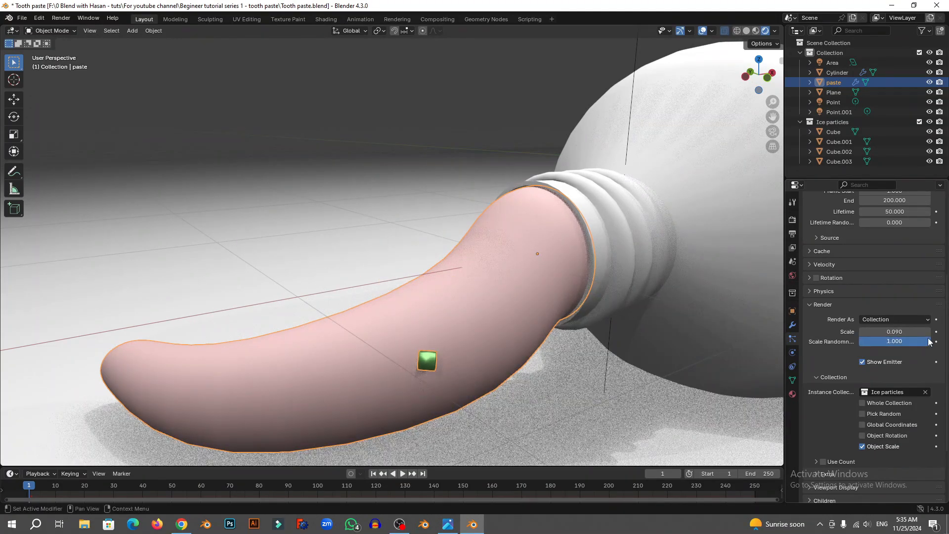
Switch the paste strand's particle system from Emitter to Hair.
scroll(919, 317, up, 5)
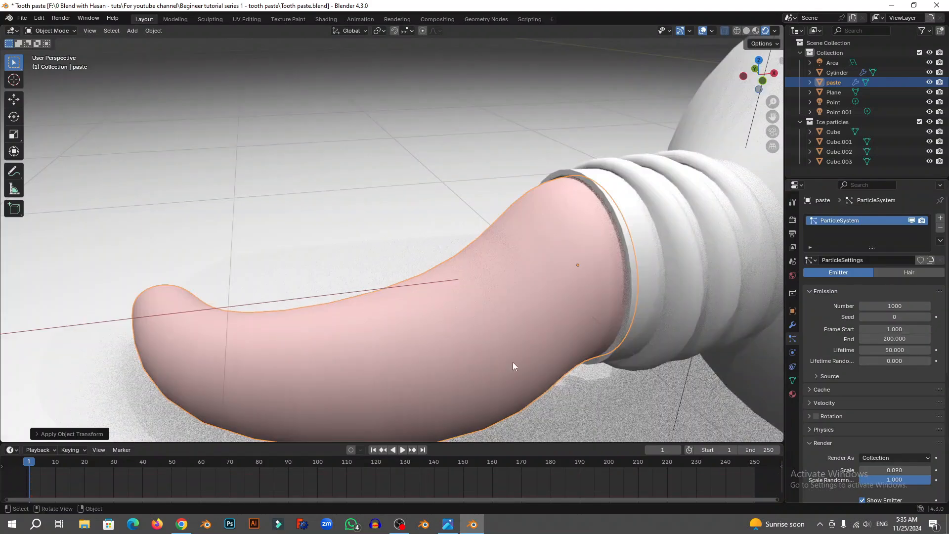
middle_drag(513, 362, 464, 319)
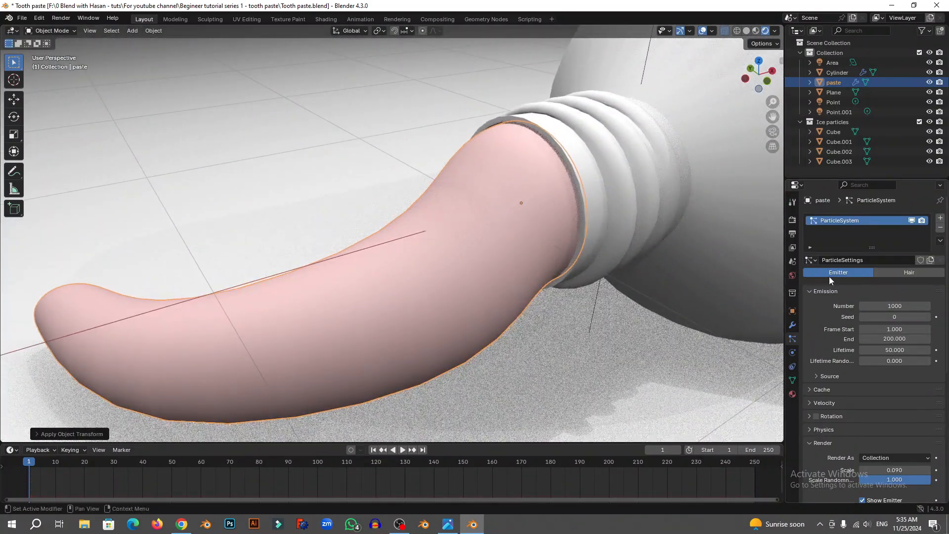
click(904, 271)
scroll(518, 298, down, 6)
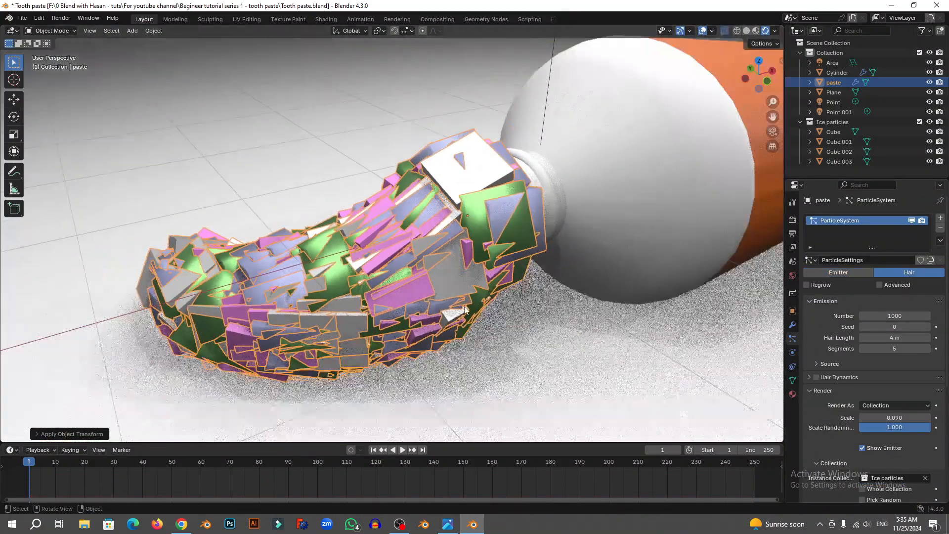
middle_drag(486, 313, 433, 302)
scroll(500, 310, up, 4)
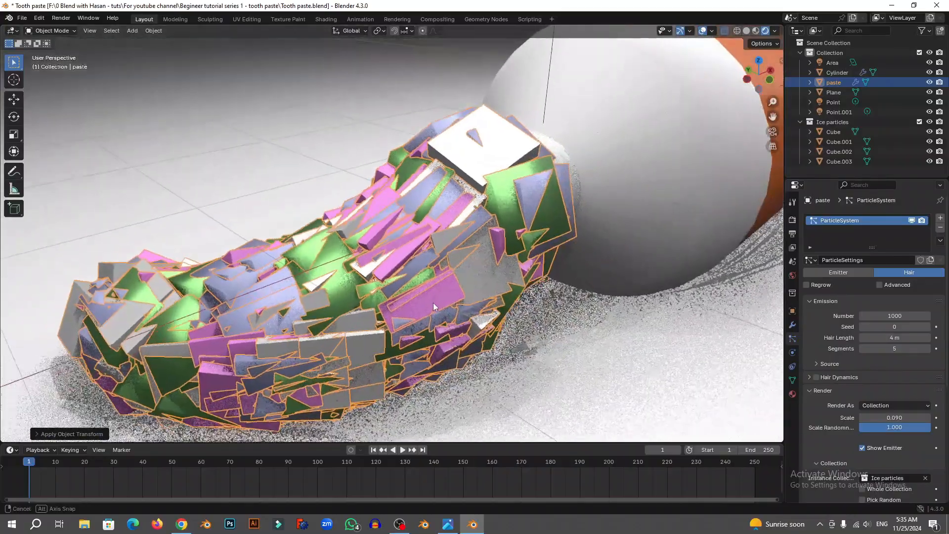
Reduce the hair particles' render scale on the paste strand to 0.010.
scroll(901, 383, down, 3)
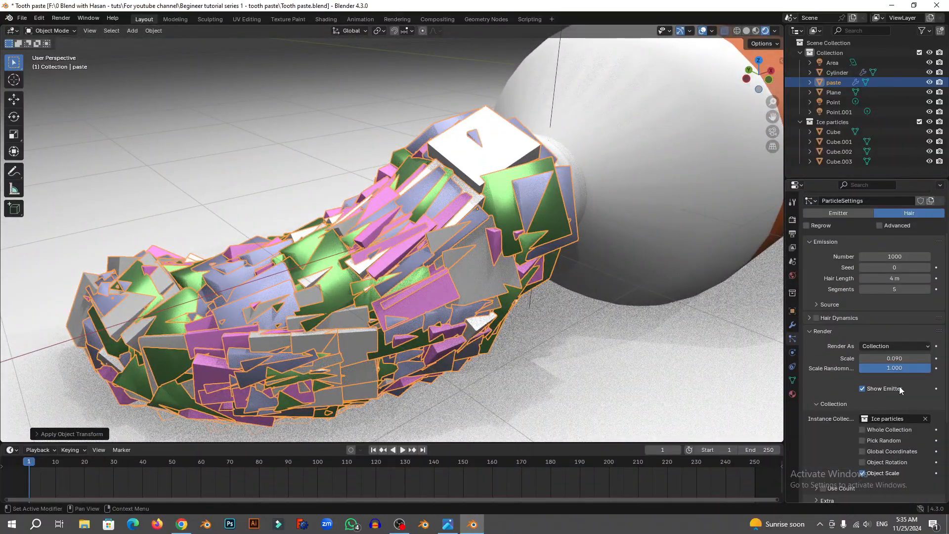
mouse_move(908, 358)
mouse_down()
mouse_move(868, 359)
mouse_move(901, 368)
mouse_move(829, 368)
mouse_move(901, 368)
mouse_up()
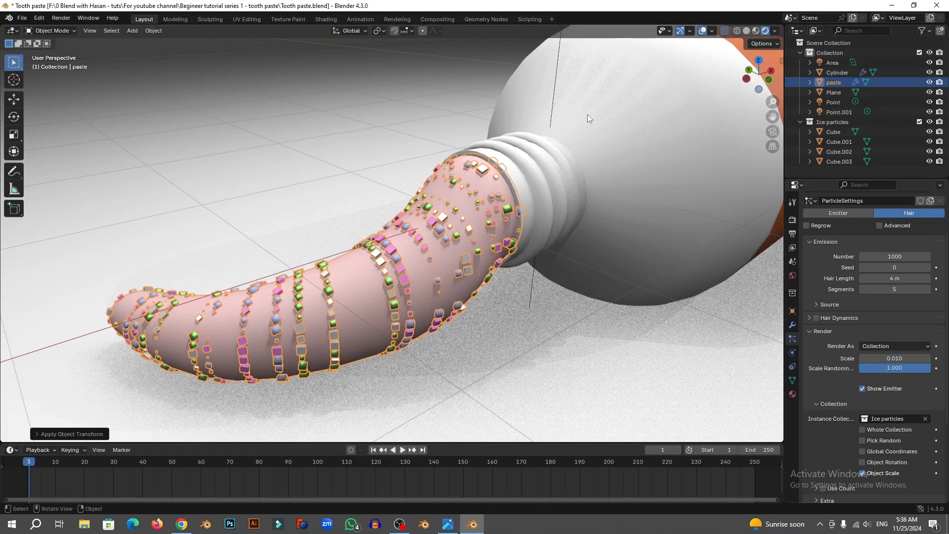
middle_drag(298, 314, 437, 301)
scroll(317, 288, down, 2)
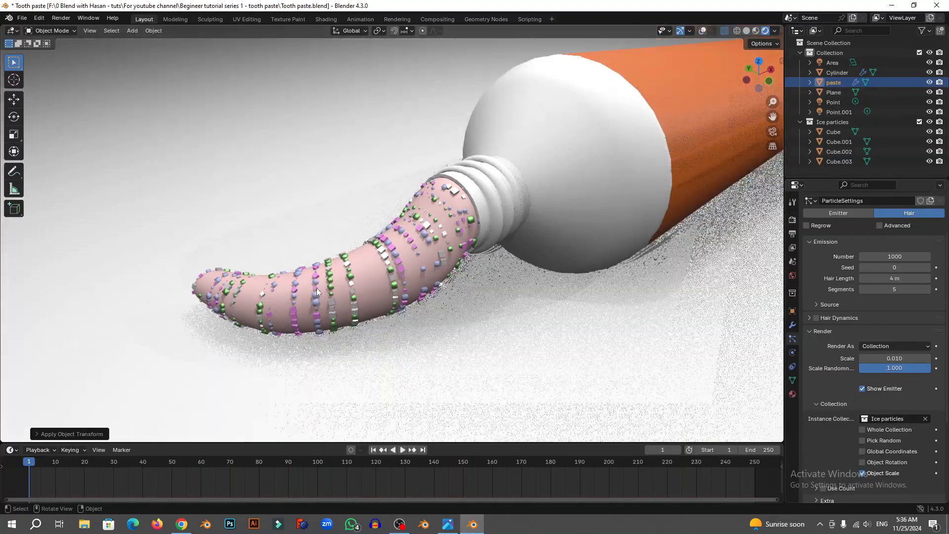
Select the four source ice cubes beside the floor plane and shrink them to less than half their size.
scroll(289, 283, down, 10)
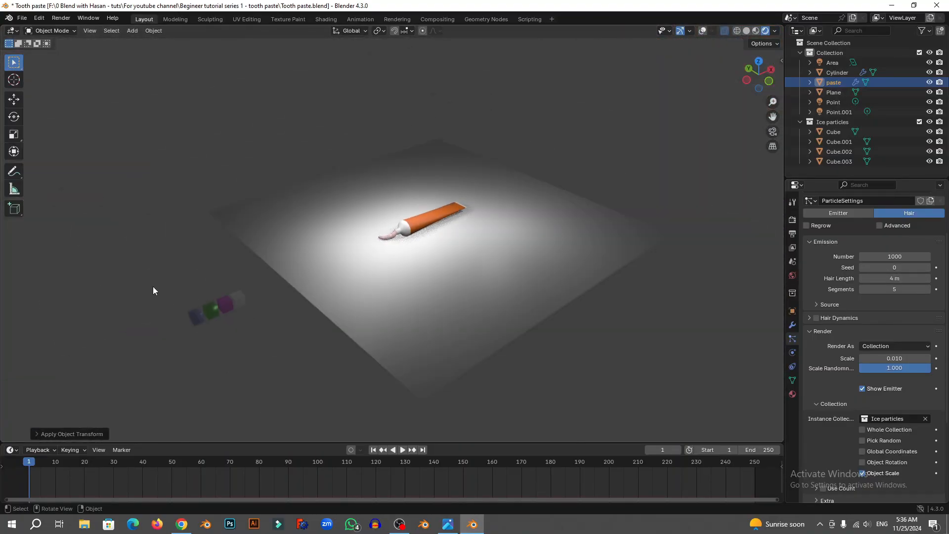
drag(154, 287, 253, 345)
key(s)
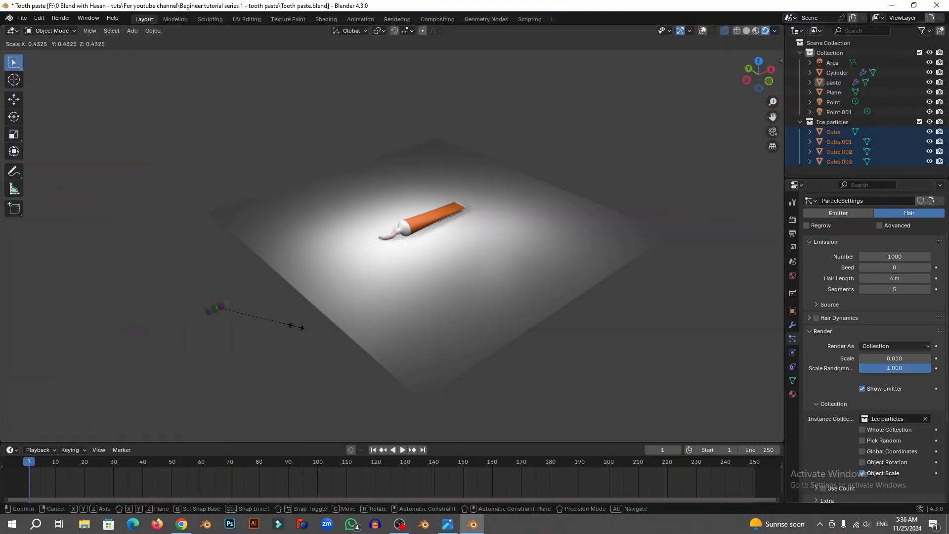
click(274, 316)
scroll(420, 218, up, 10)
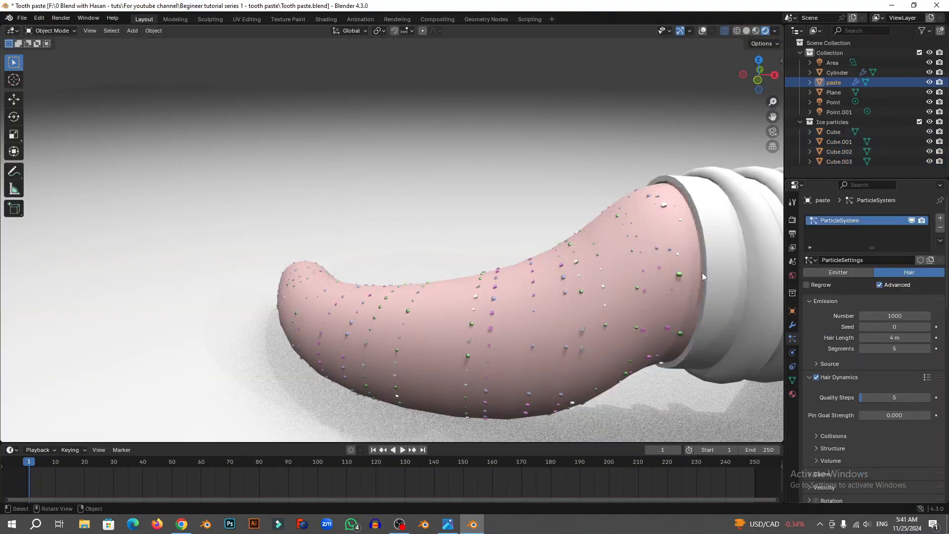
Inspect the size and distribution of the colored ice particles along the paste strand.
middle_drag(474, 355, 509, 367)
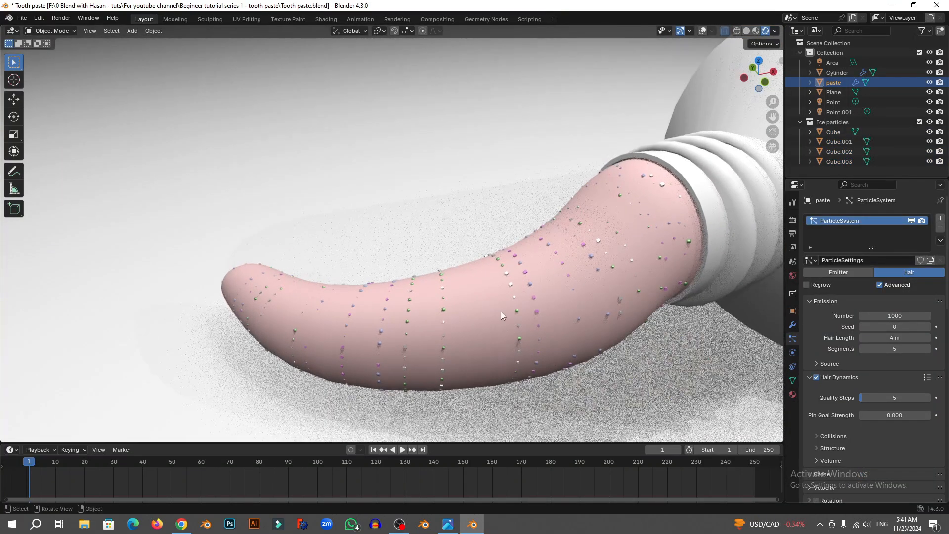
scroll(497, 311, up, 2)
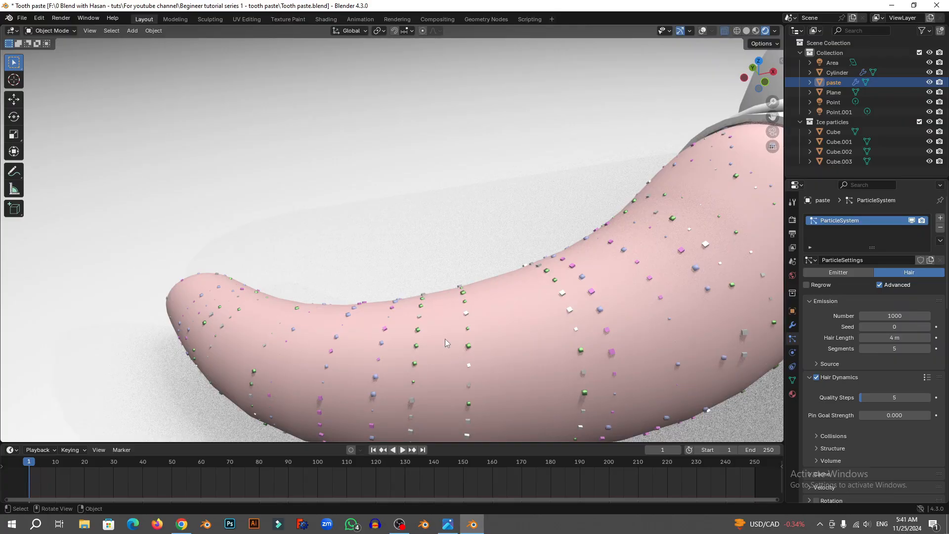
scroll(578, 248, down, 3)
middle_drag(579, 253, 577, 285)
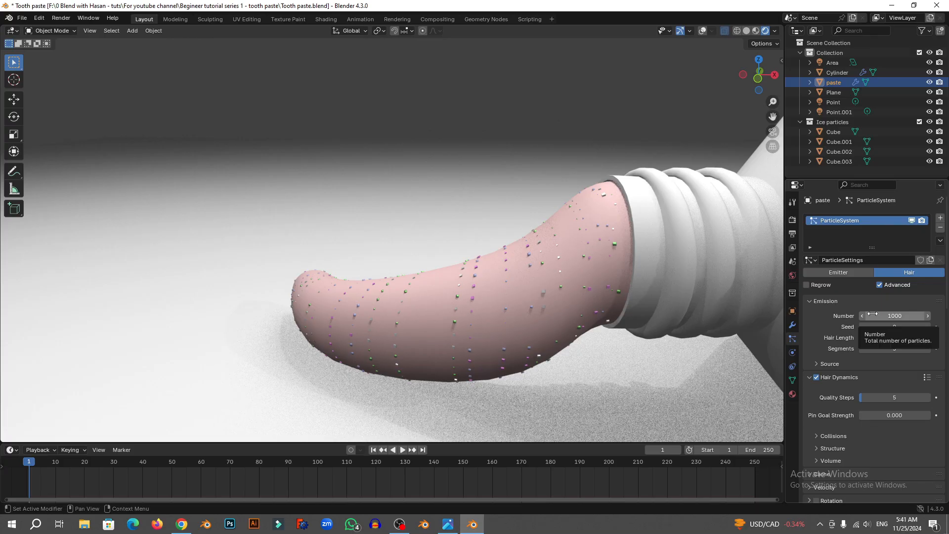
Set the paste strand's hair particle source distribution to Random.
scroll(873, 315, down, 3)
click(816, 306)
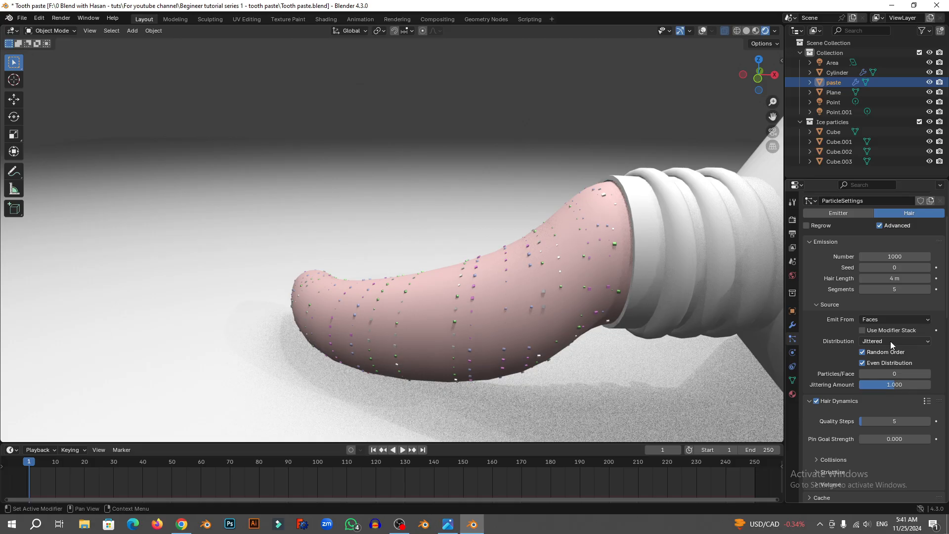
click(891, 341)
click(879, 365)
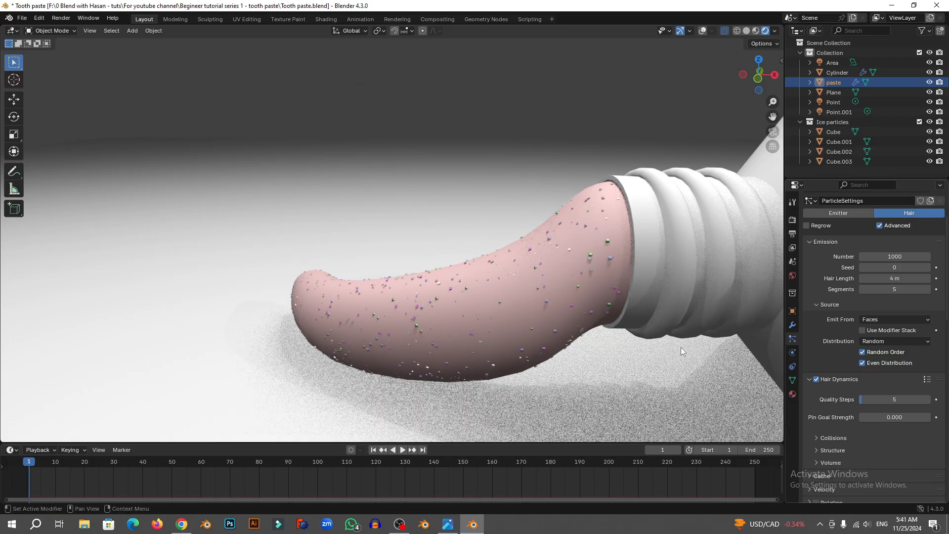
Examine the random spread of ice particles over the paste strand from several angles and distances.
middle_drag(665, 359, 536, 284)
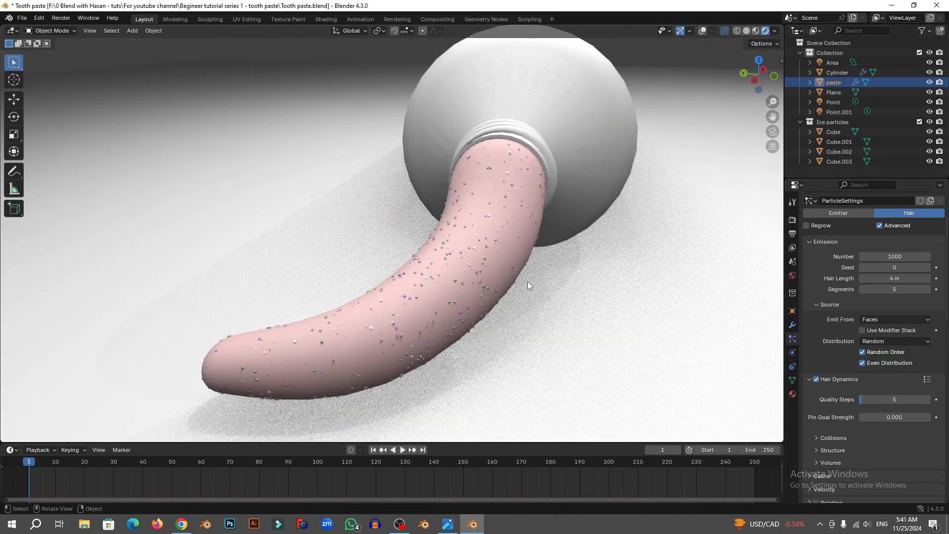
scroll(528, 281, up, 4)
scroll(544, 232, down, 7)
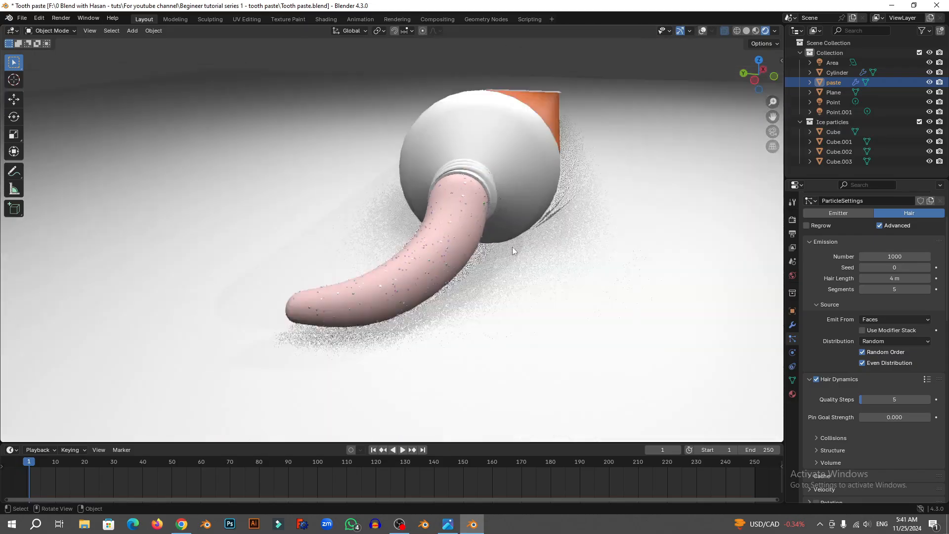
middle_drag(396, 259, 342, 270)
scroll(465, 304, up, 7)
middle_drag(464, 304, 482, 213)
scroll(482, 209, down, 7)
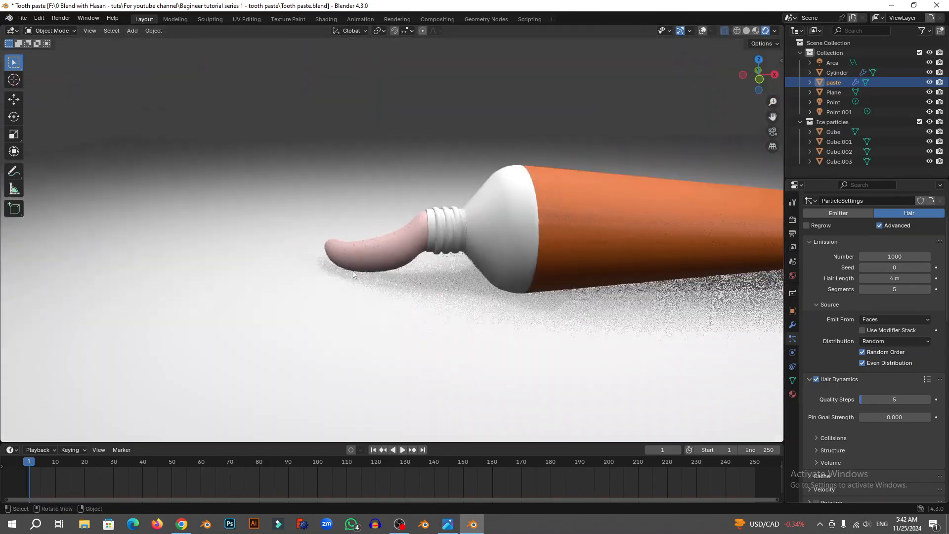
Lighten the pink source cube's Ice 3 base color to value 1.000 and saturation 0.460.
middle_drag(275, 290, 388, 308)
scroll(388, 307, up, 4)
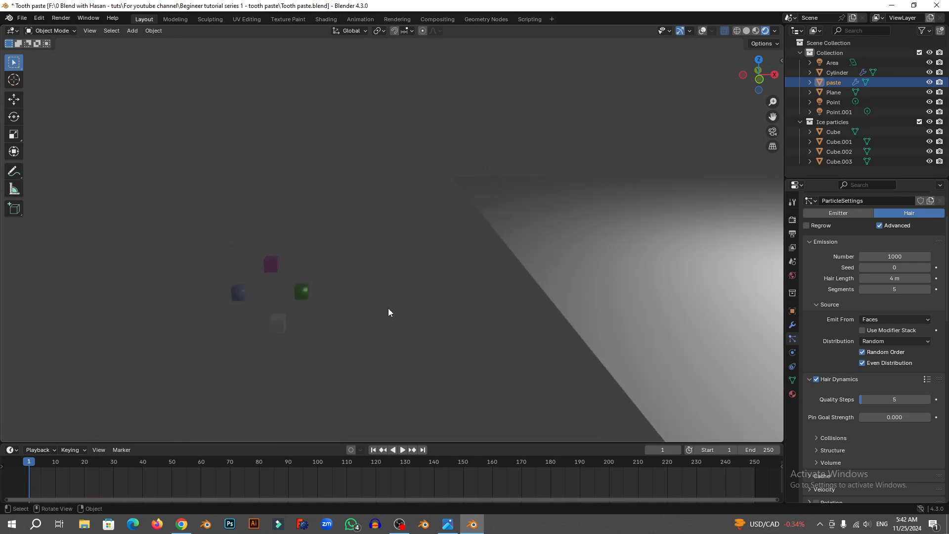
click(184, 291)
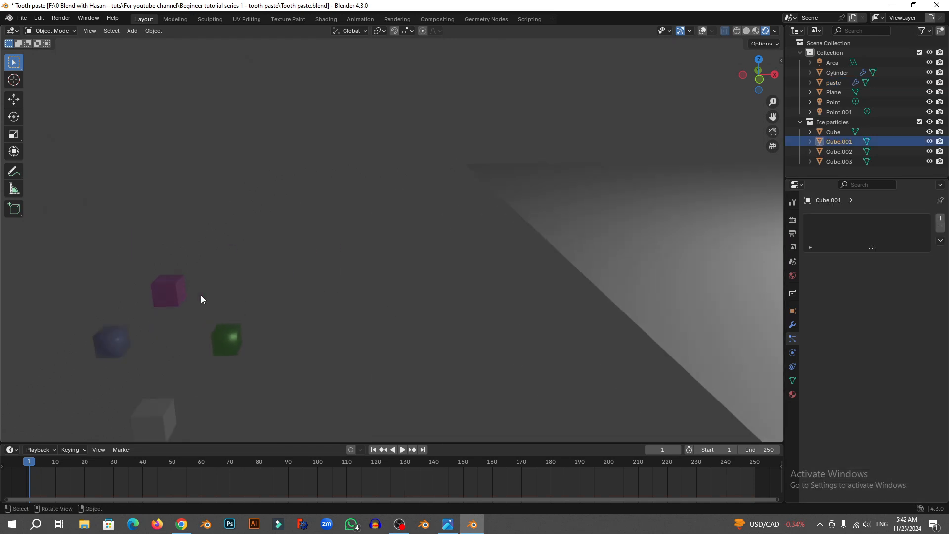
click(793, 394)
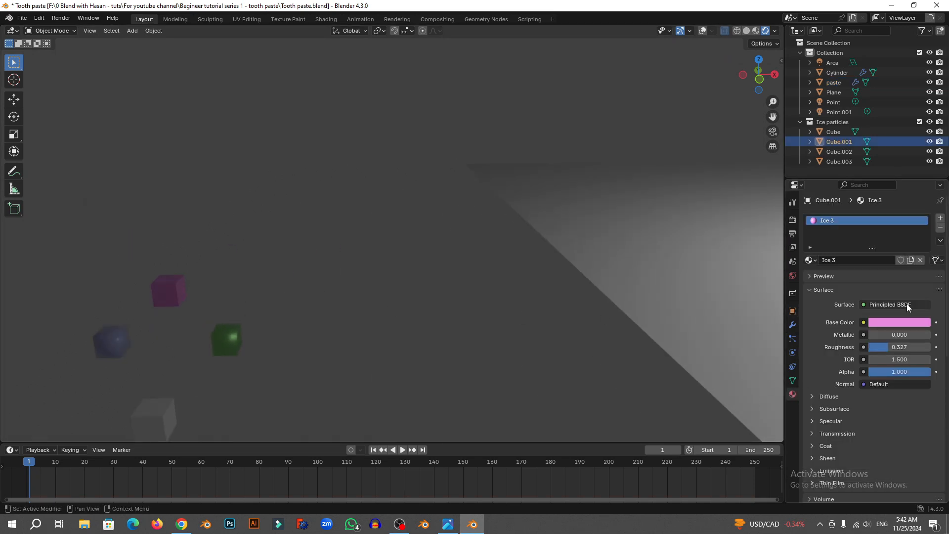
click(906, 322)
drag(922, 168, 922, 162)
drag(875, 273, 855, 273)
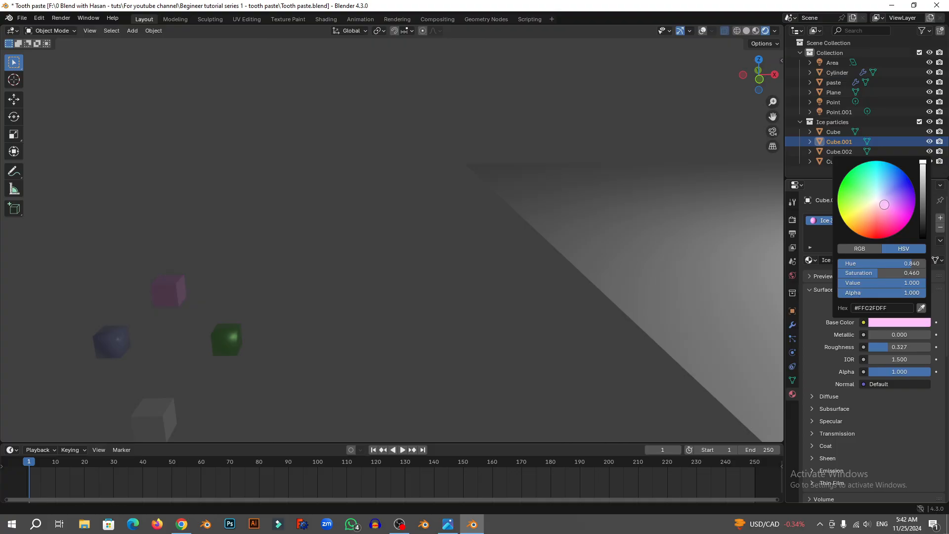
Inspect the ice particle colors up close on the paste strand beside the tube's threaded neck.
scroll(419, 289, down, 4)
shift+middle_drag(420, 289, 89, 269)
scroll(594, 337, up, 2)
shift+middle_drag(595, 337, 427, 306)
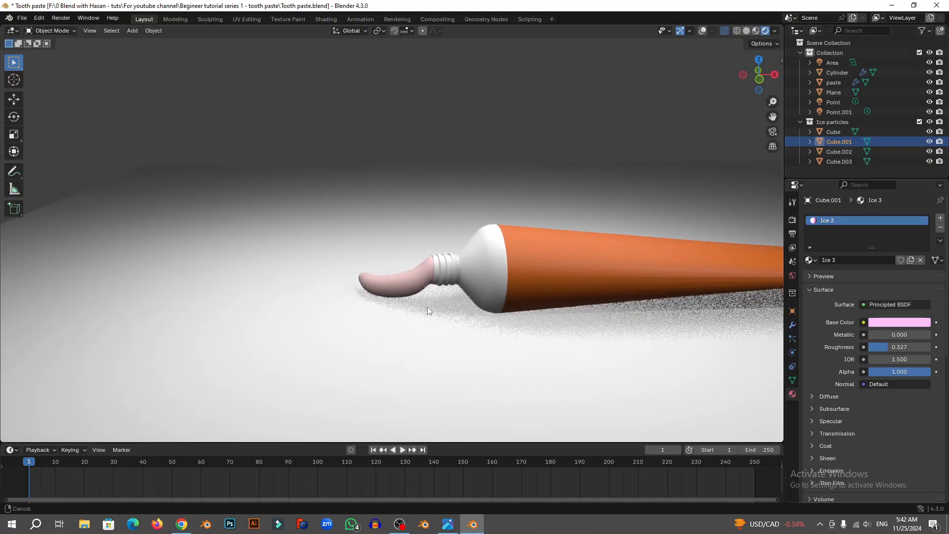
scroll(470, 316, up, 4)
middle_drag(515, 327, 544, 331)
scroll(544, 332, up, 5)
shift+middle_drag(544, 331, 465, 264)
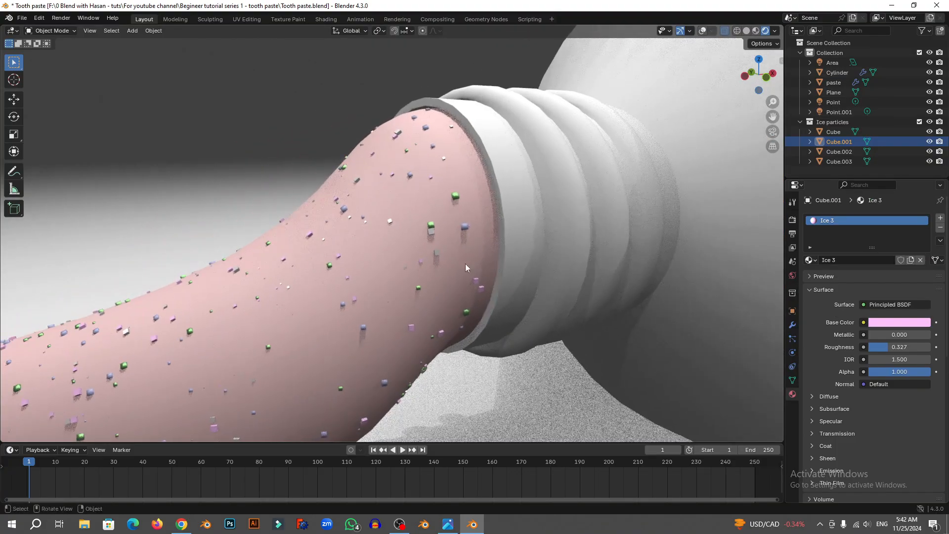
Turn off Shadow ray visibility for the paste strand in its object visibility settings.
click(466, 229)
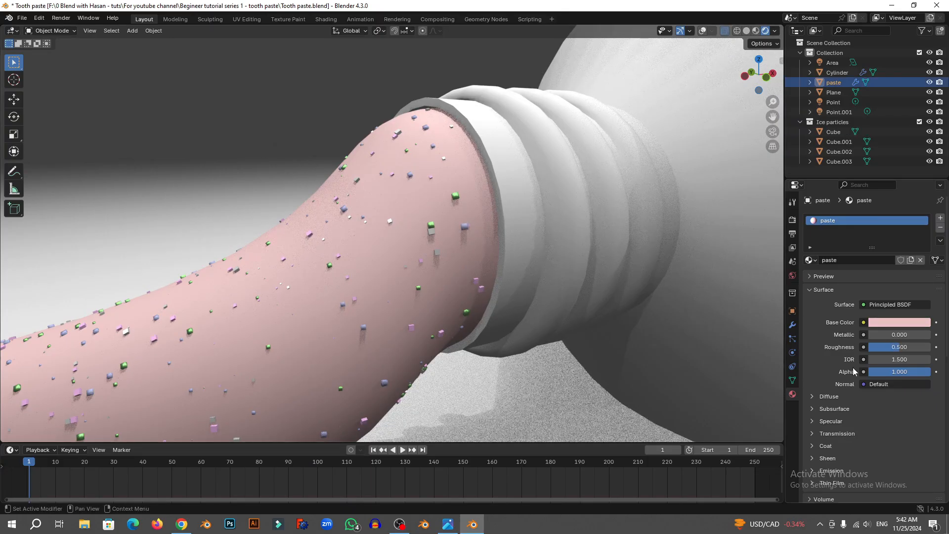
click(794, 312)
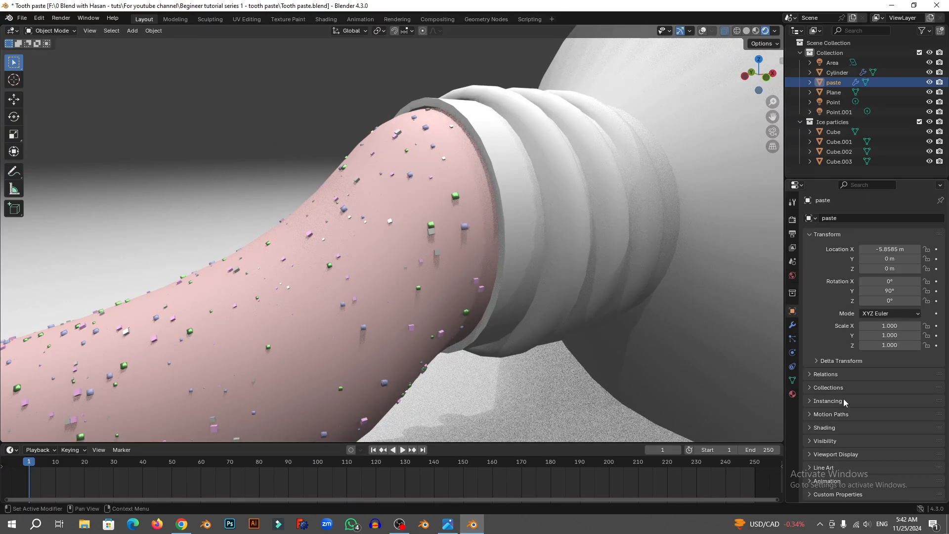
click(824, 441)
scroll(836, 442, down, 5)
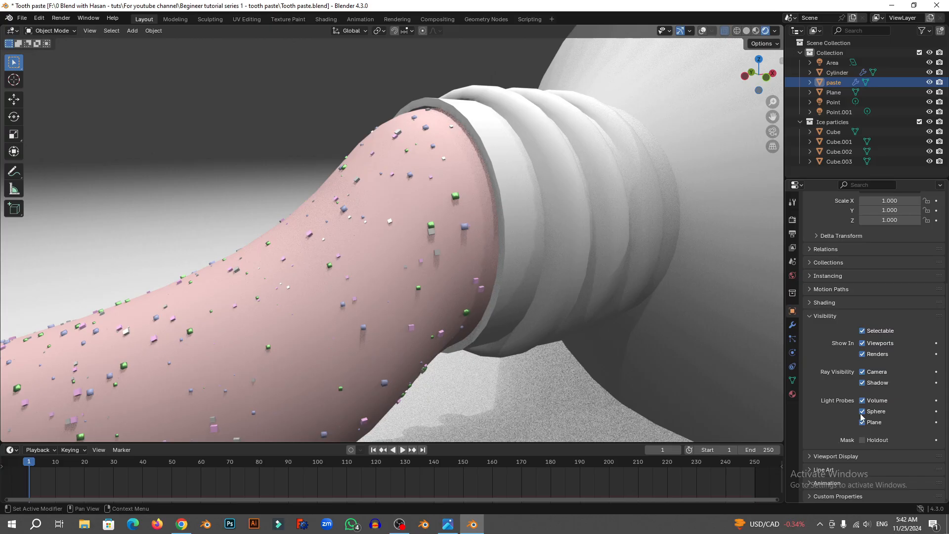
click(863, 383)
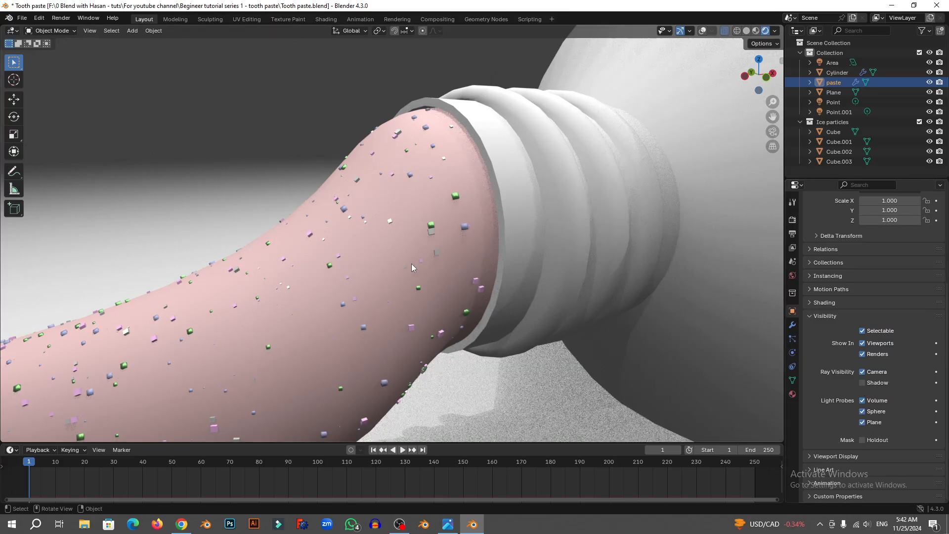
Display the EEVEE render settings and examine the shadows around the paste strand and tube neck.
scroll(412, 263, down, 2)
scroll(523, 341, down, 5)
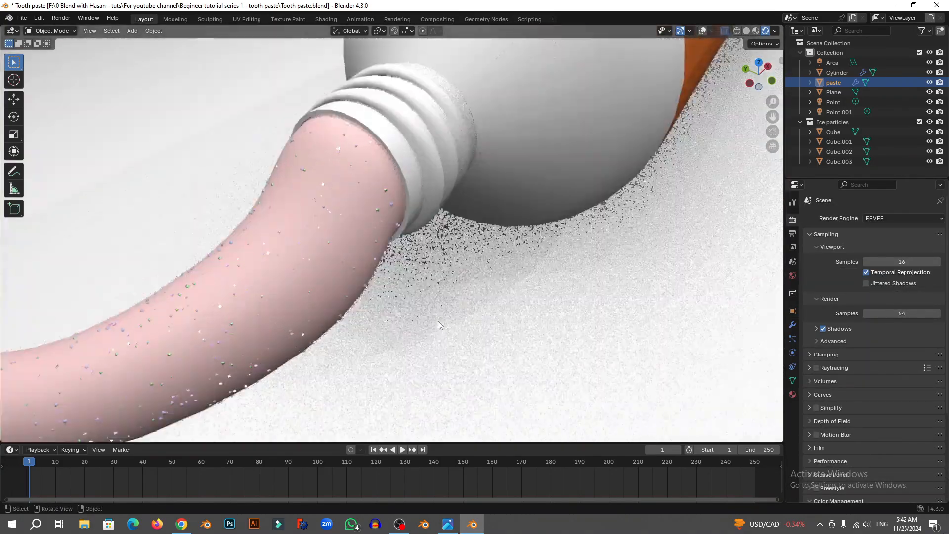
scroll(438, 321, up, 4)
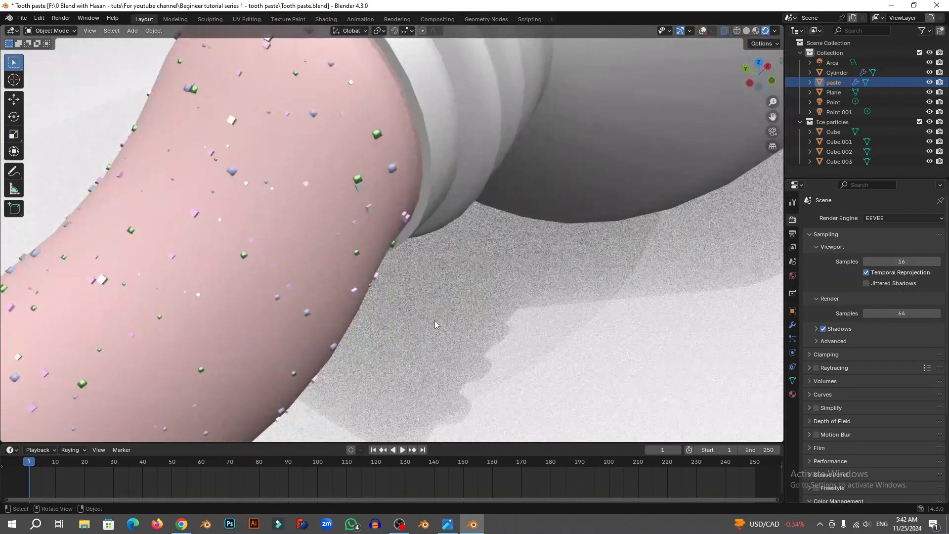
scroll(378, 266, down, 2)
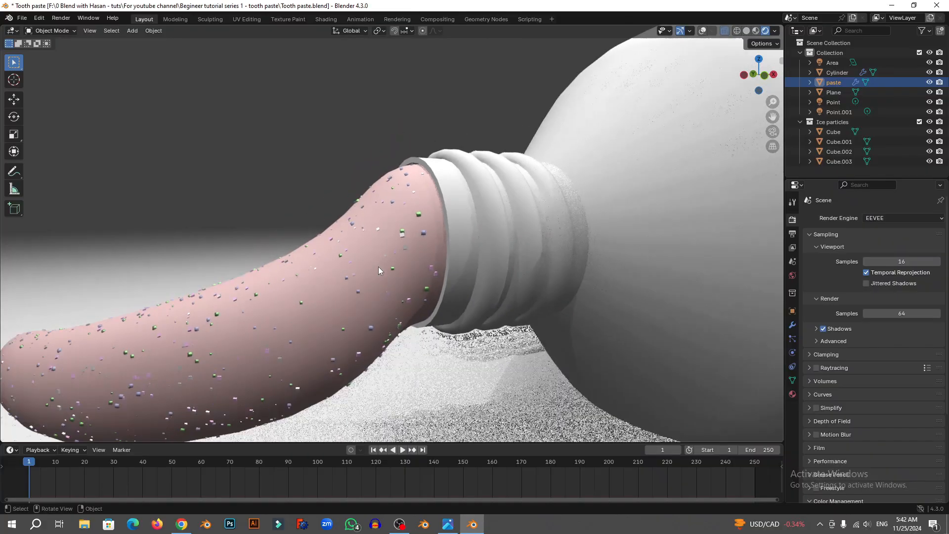